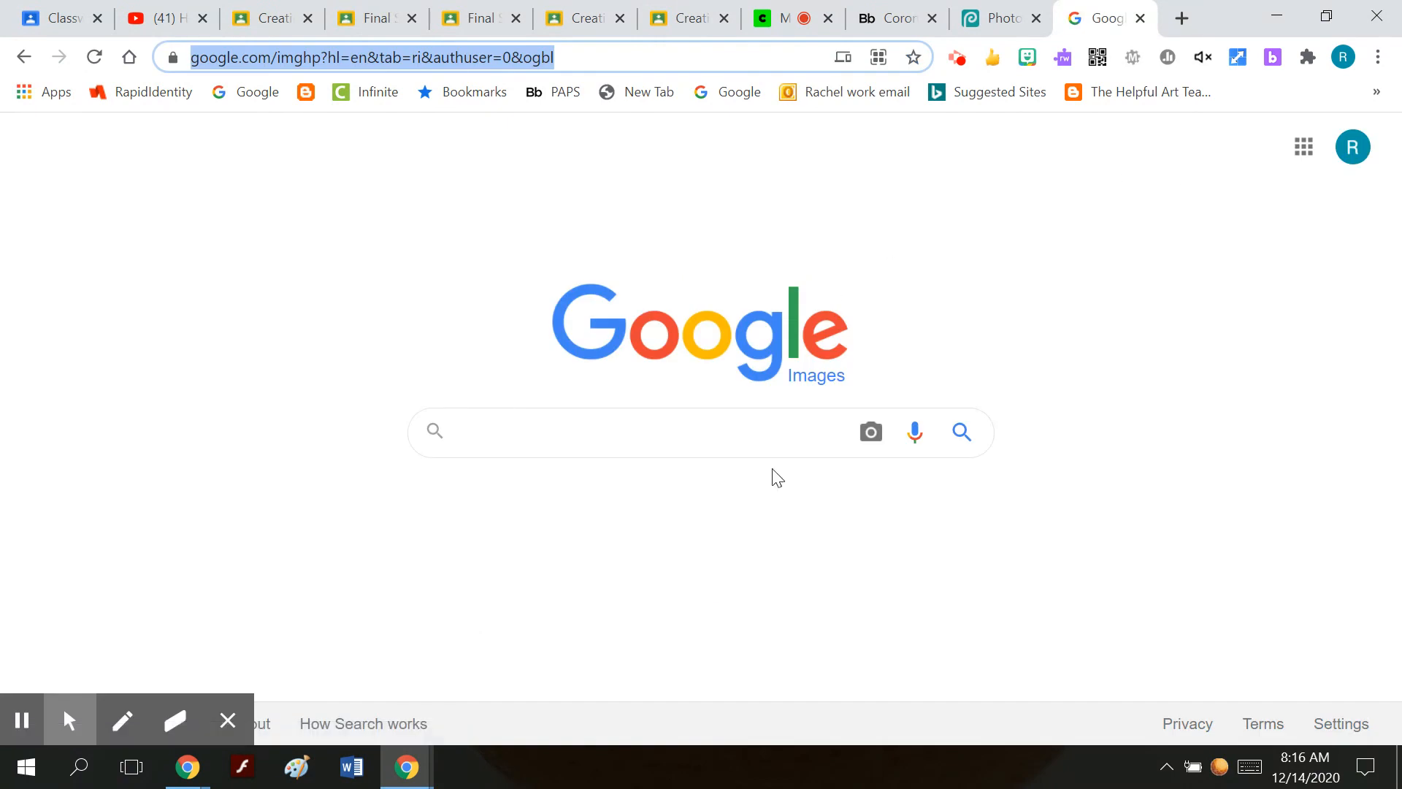
Search Google Images for "living room".
click(767, 443)
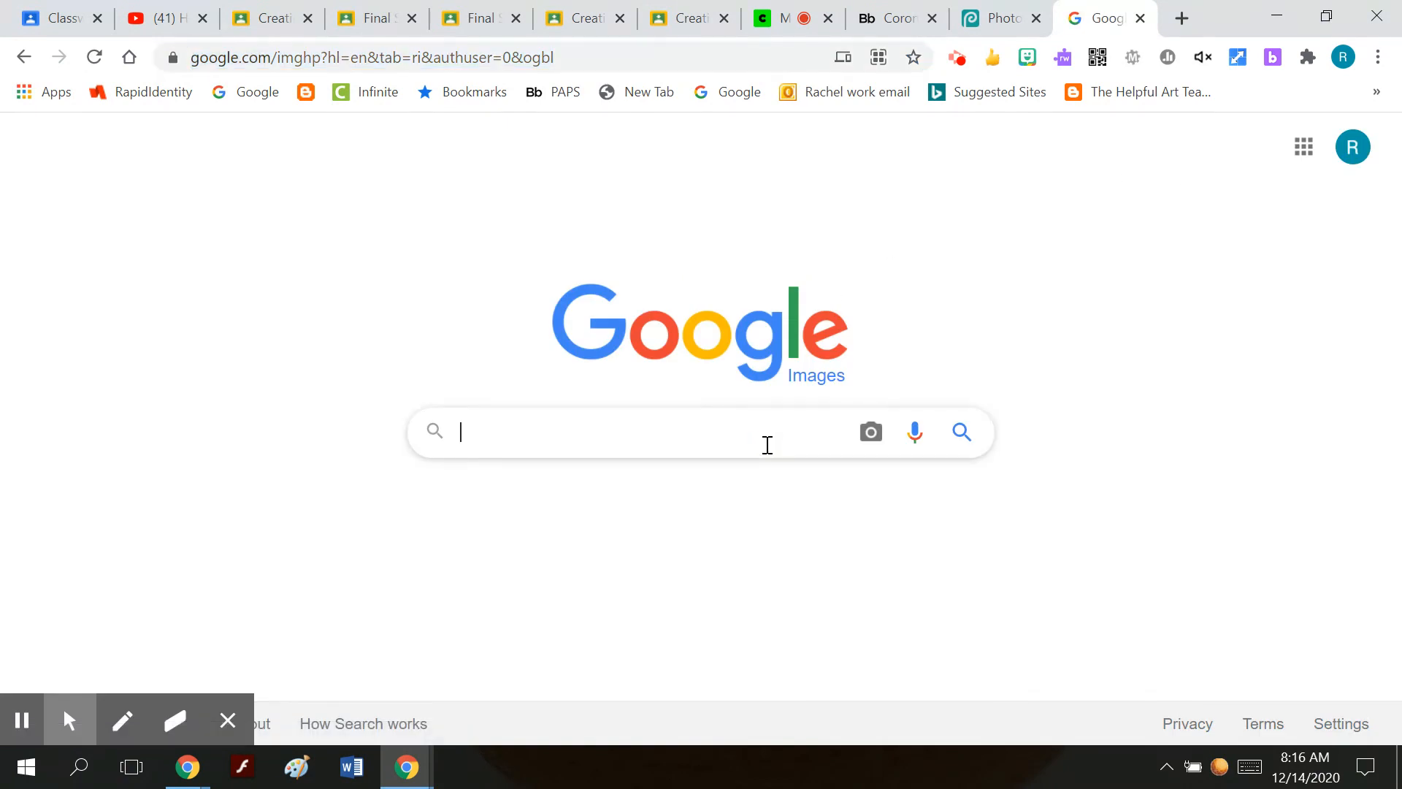
text(living room)
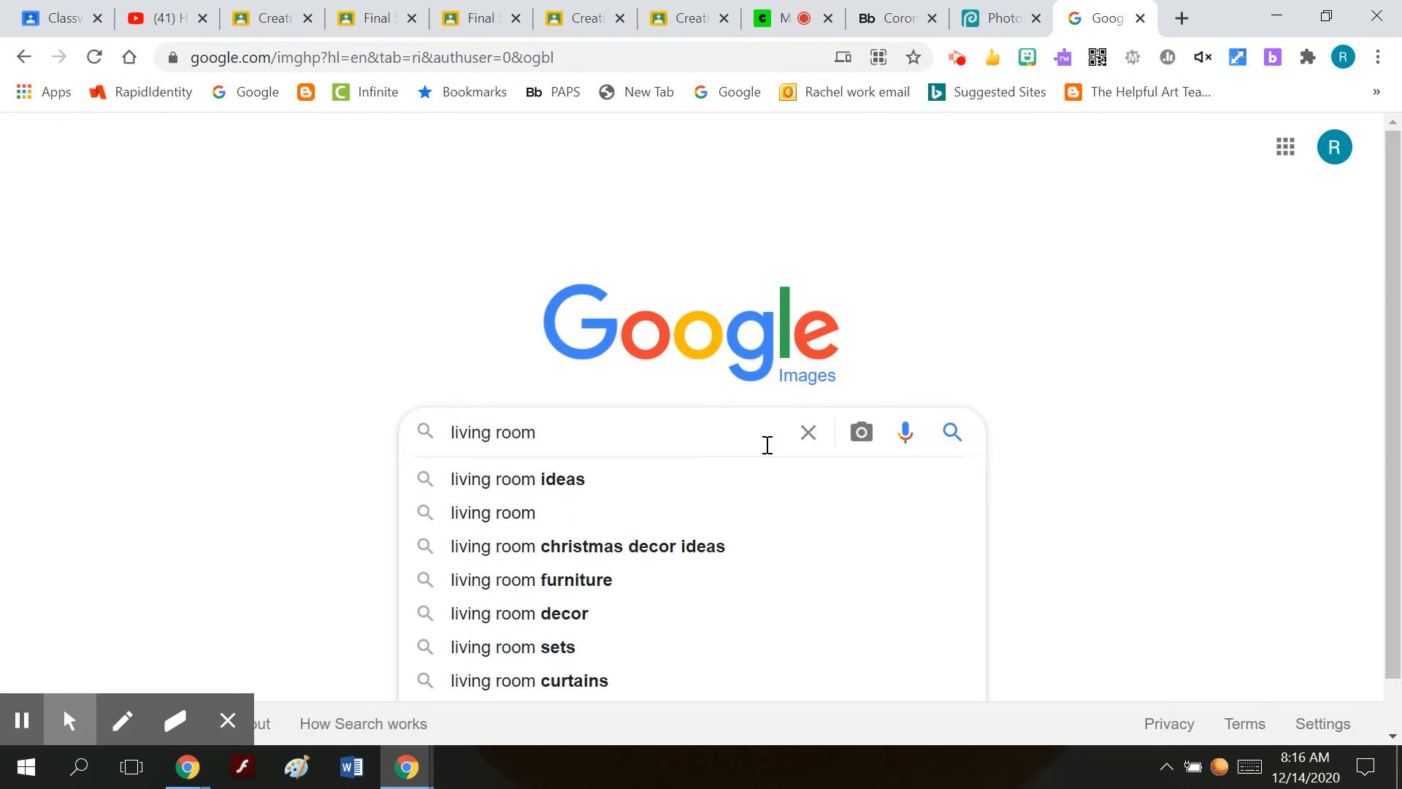
key(Return)
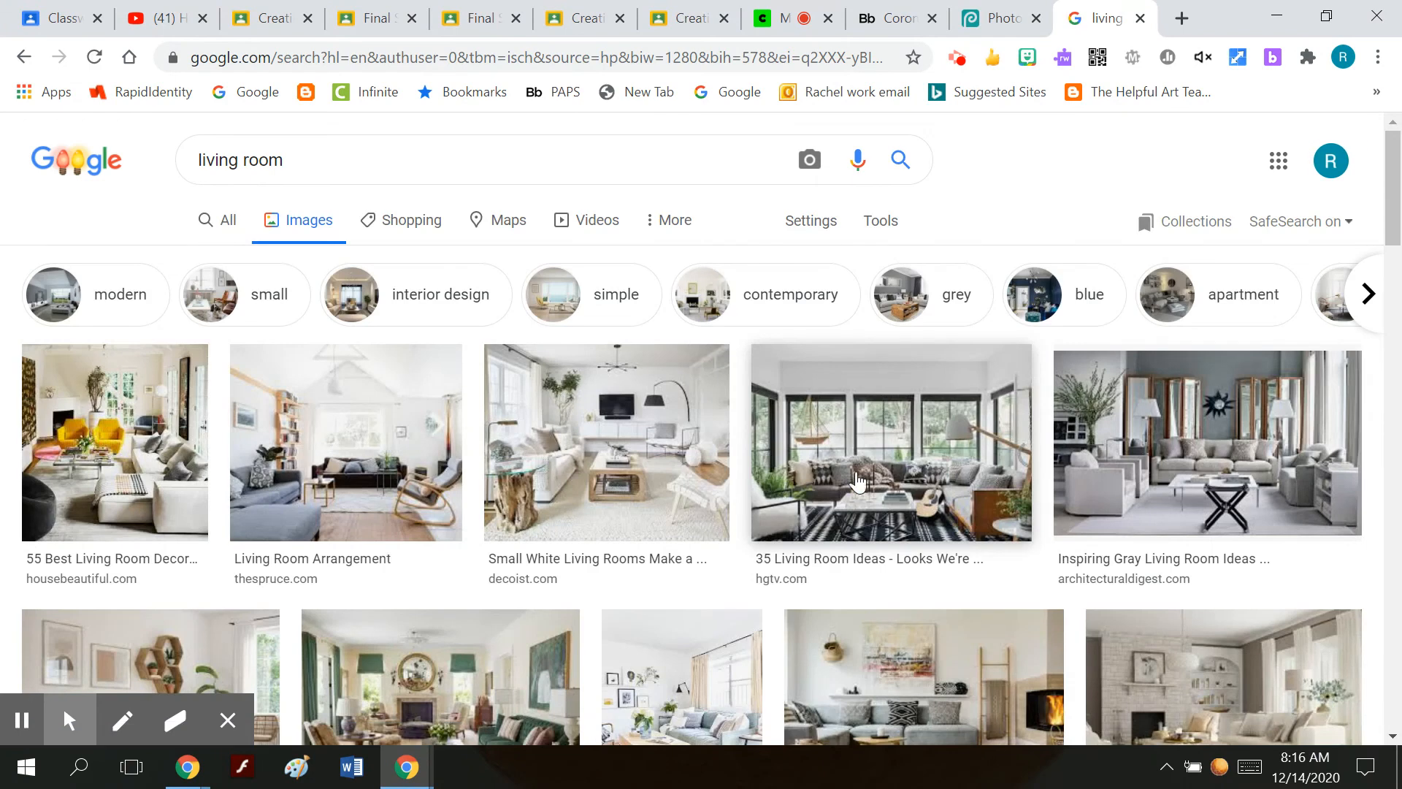
Preview the Living Room Design Ideas picture from mydomaine.com and copy the full-size image.
scroll(1145, 500, down, 3)
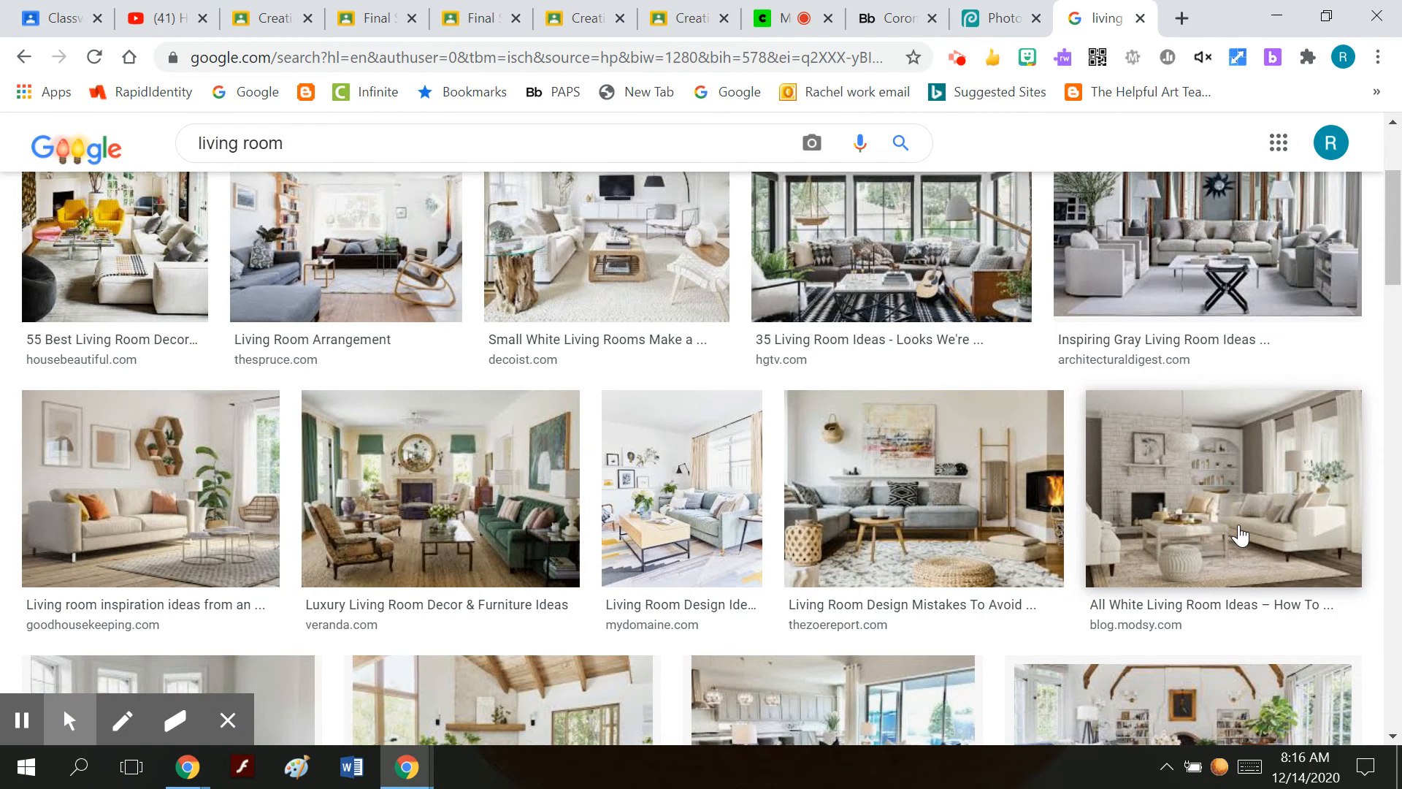
click(697, 520)
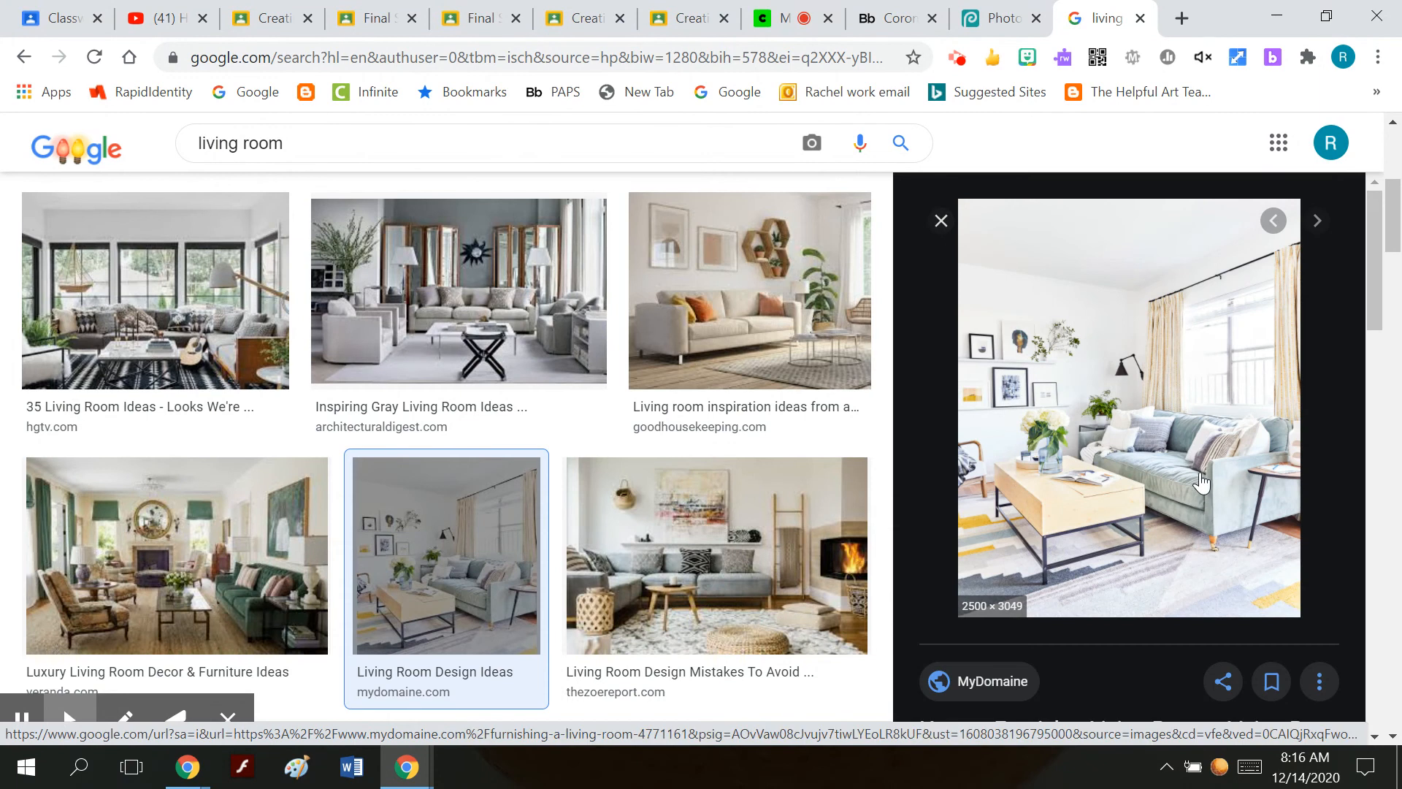
right_click(1199, 473)
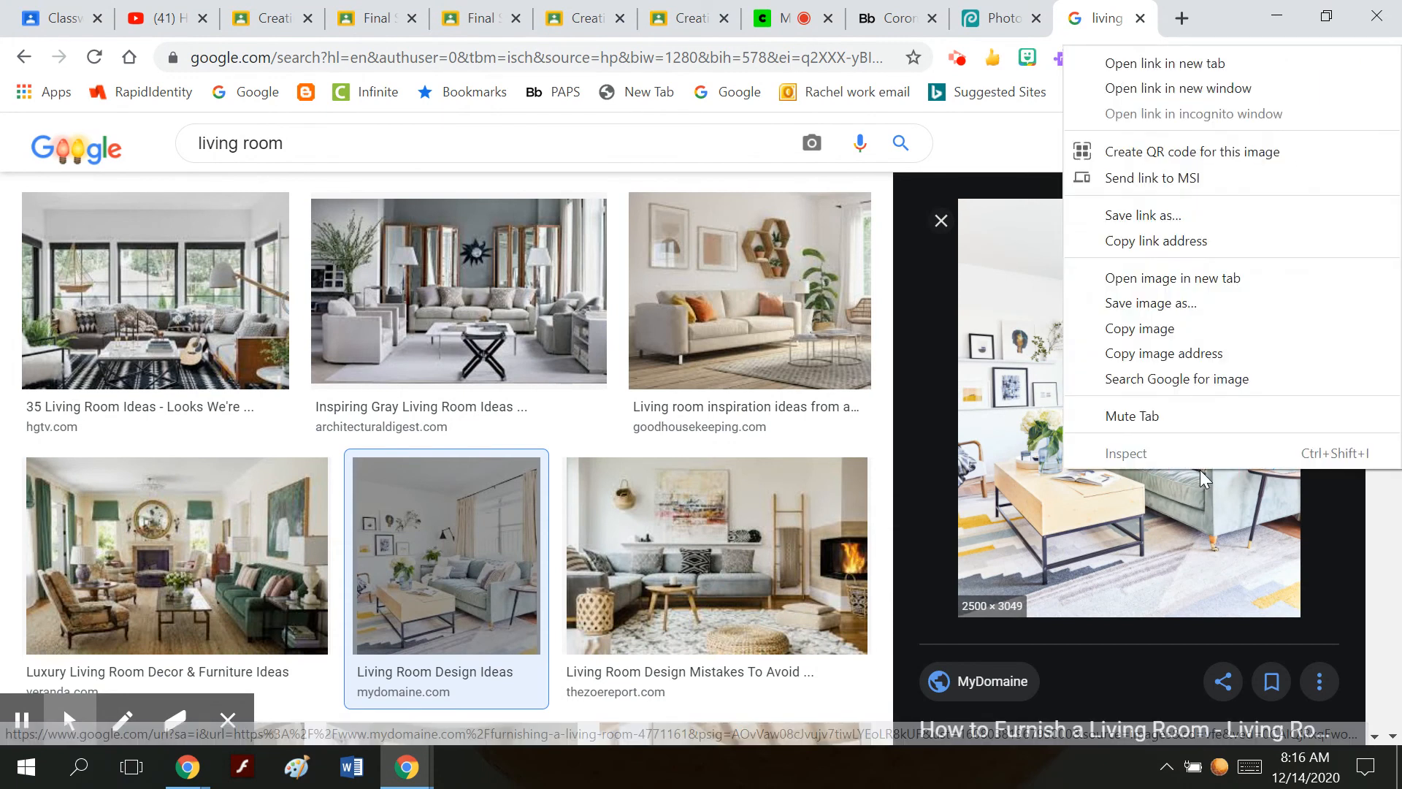
click(1158, 323)
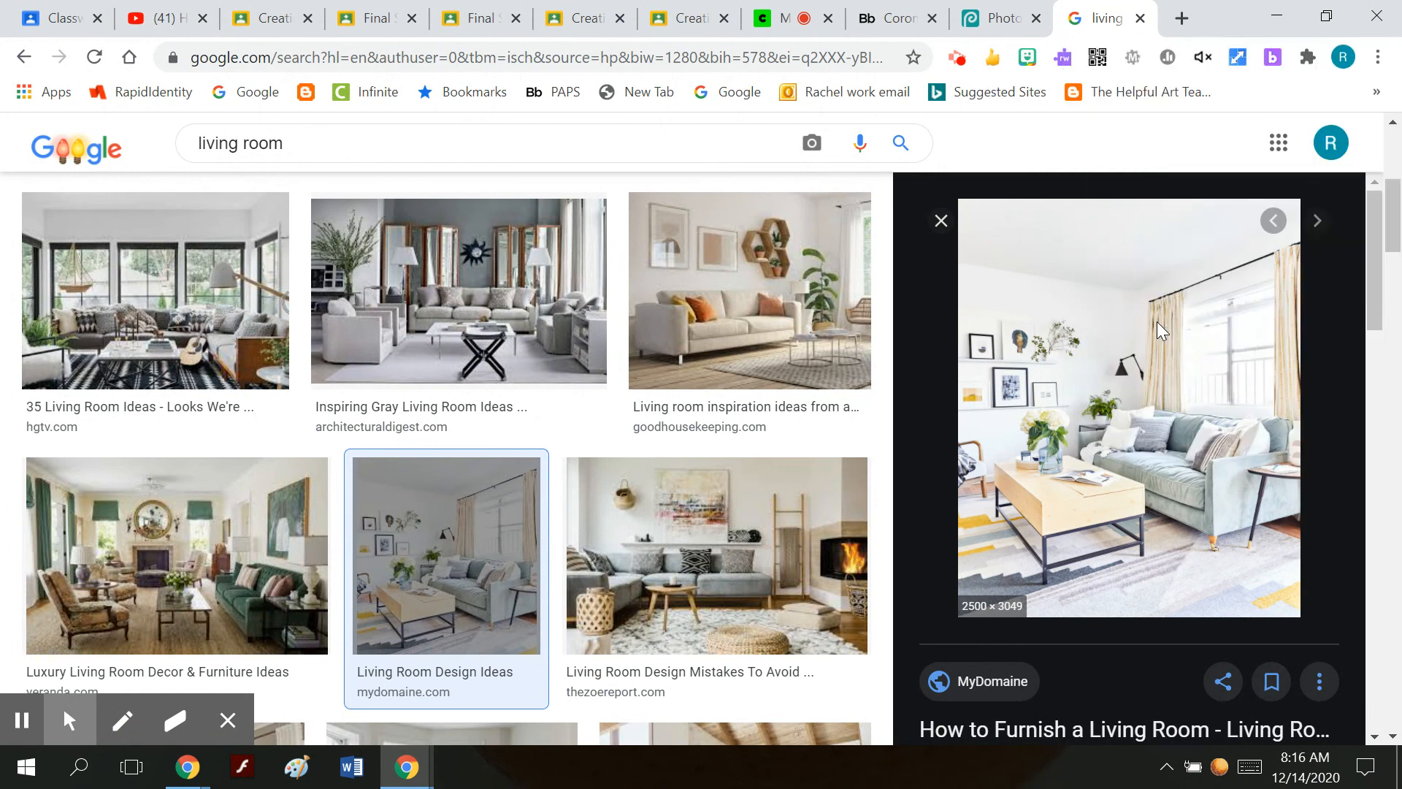
Switch to Photopea and begin a new project with a transparent background.
click(1004, 25)
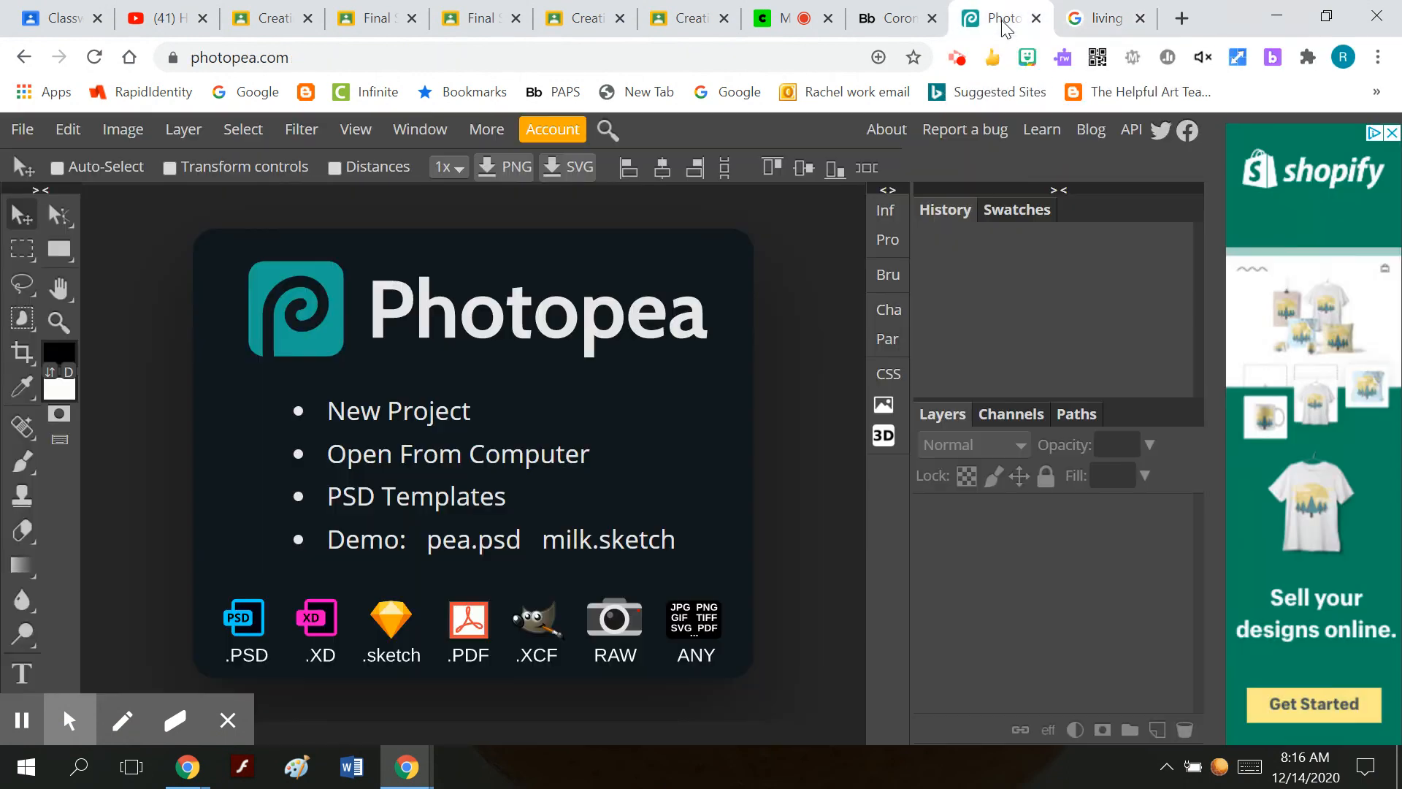
click(22, 129)
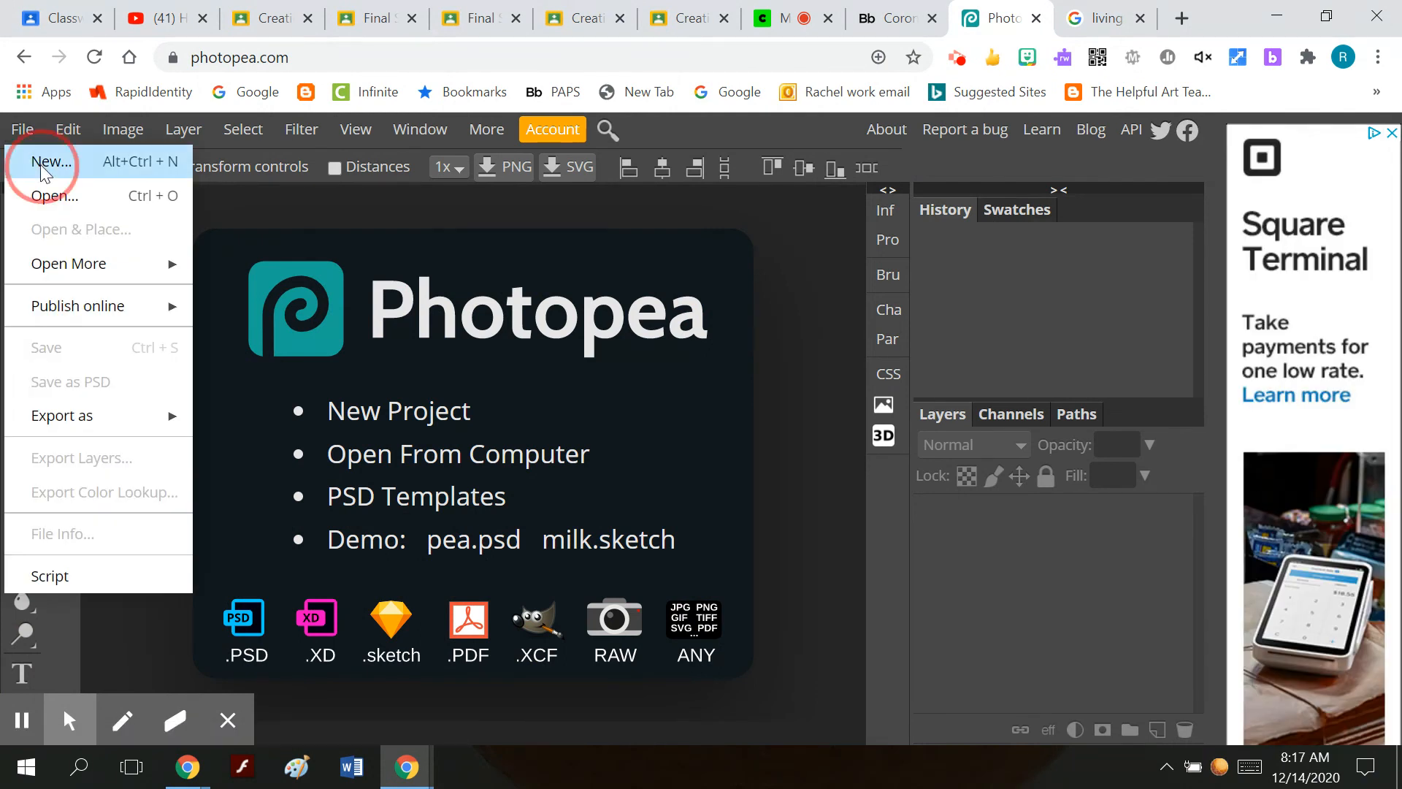
click(41, 164)
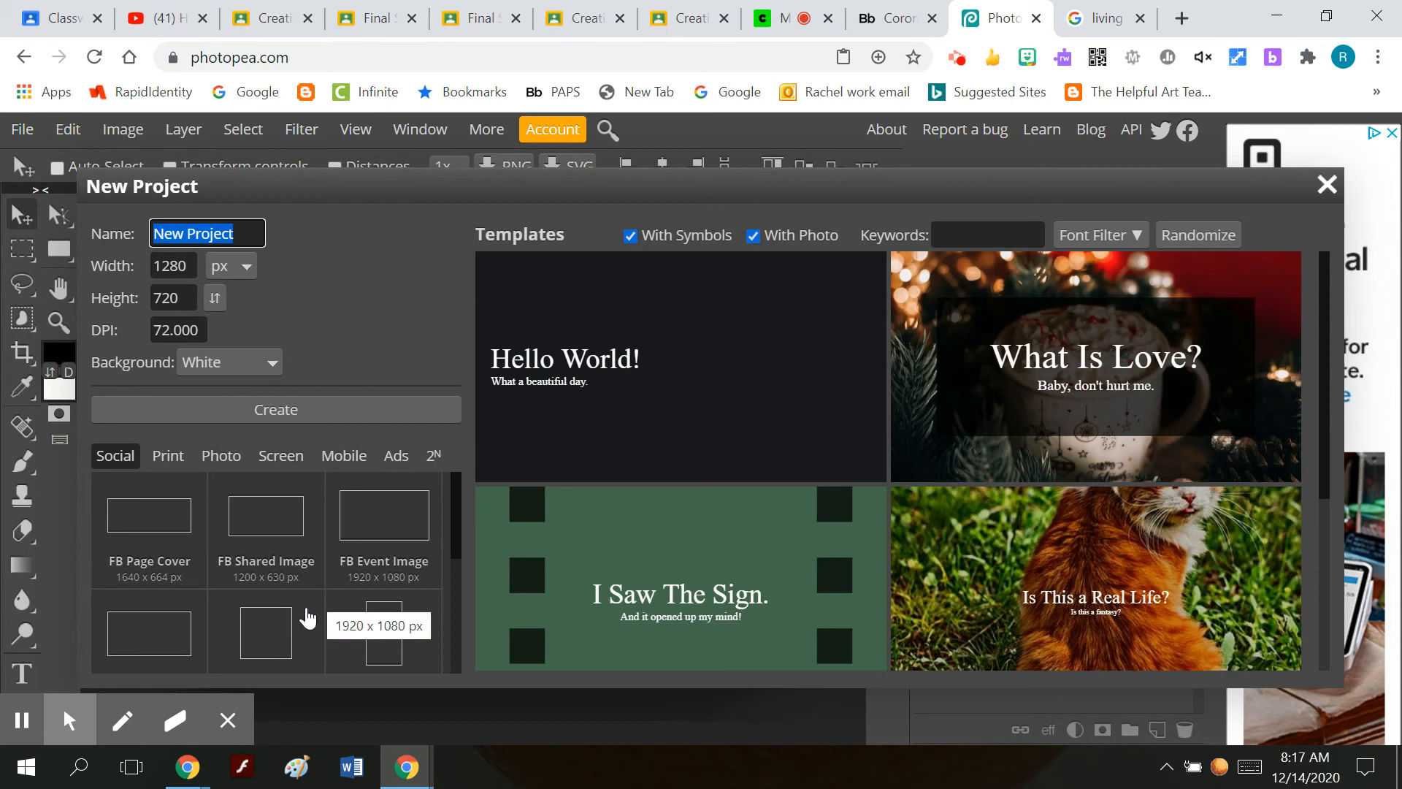
click(263, 357)
click(245, 404)
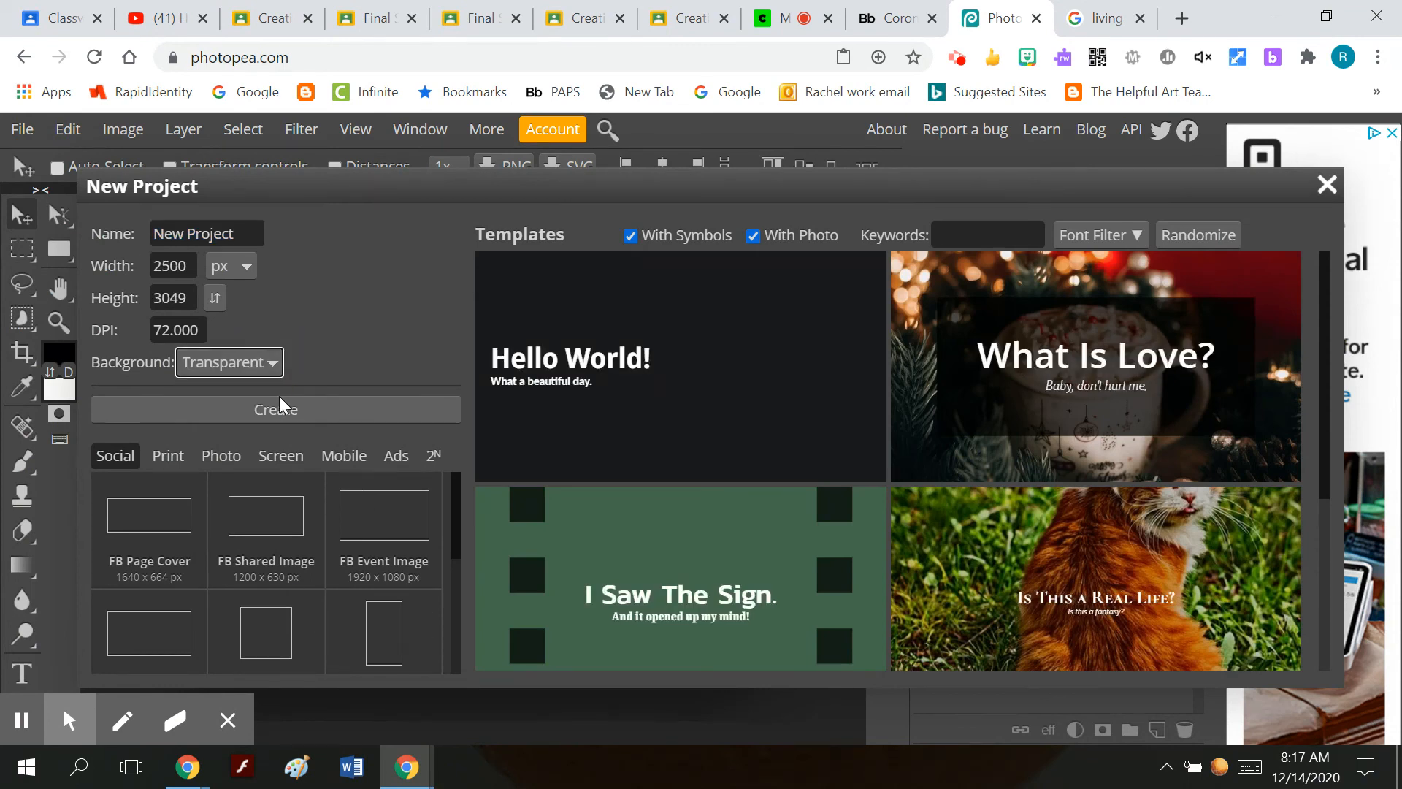
Create the project with the Full HD 1920 x 1080 px screen preset and 300 DPI.
click(291, 454)
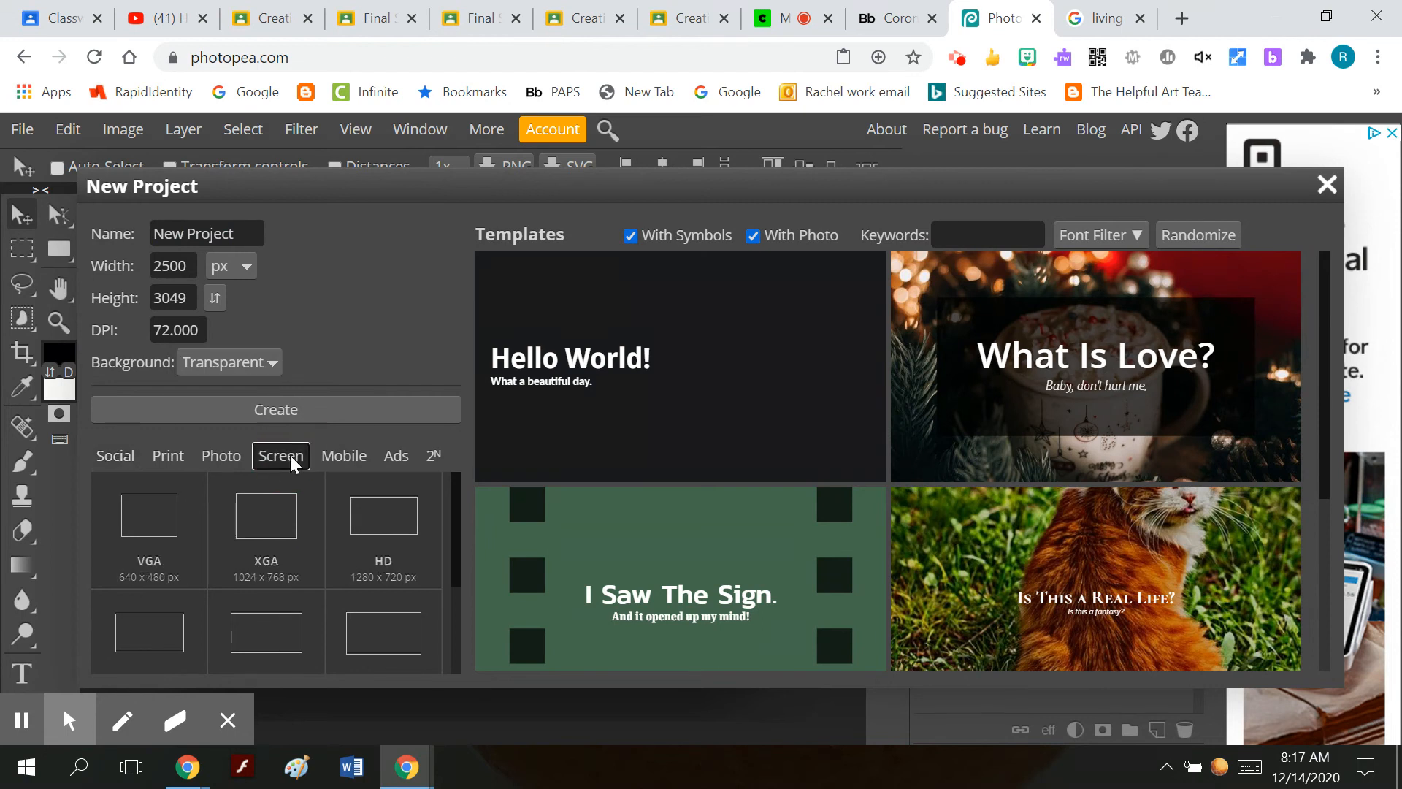
scroll(319, 577, down, 2)
click(392, 559)
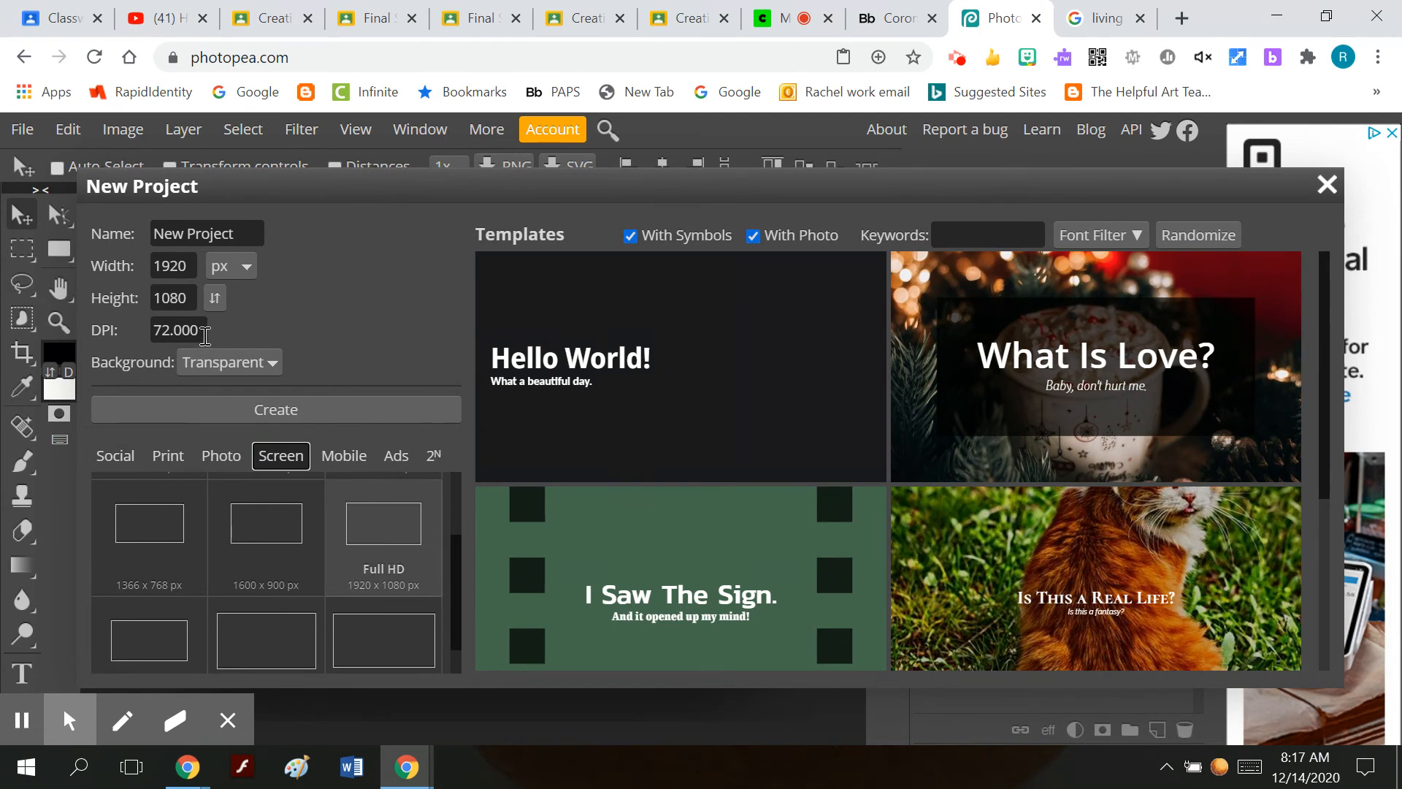
click(201, 332)
drag(201, 333, 93, 336)
text(3)
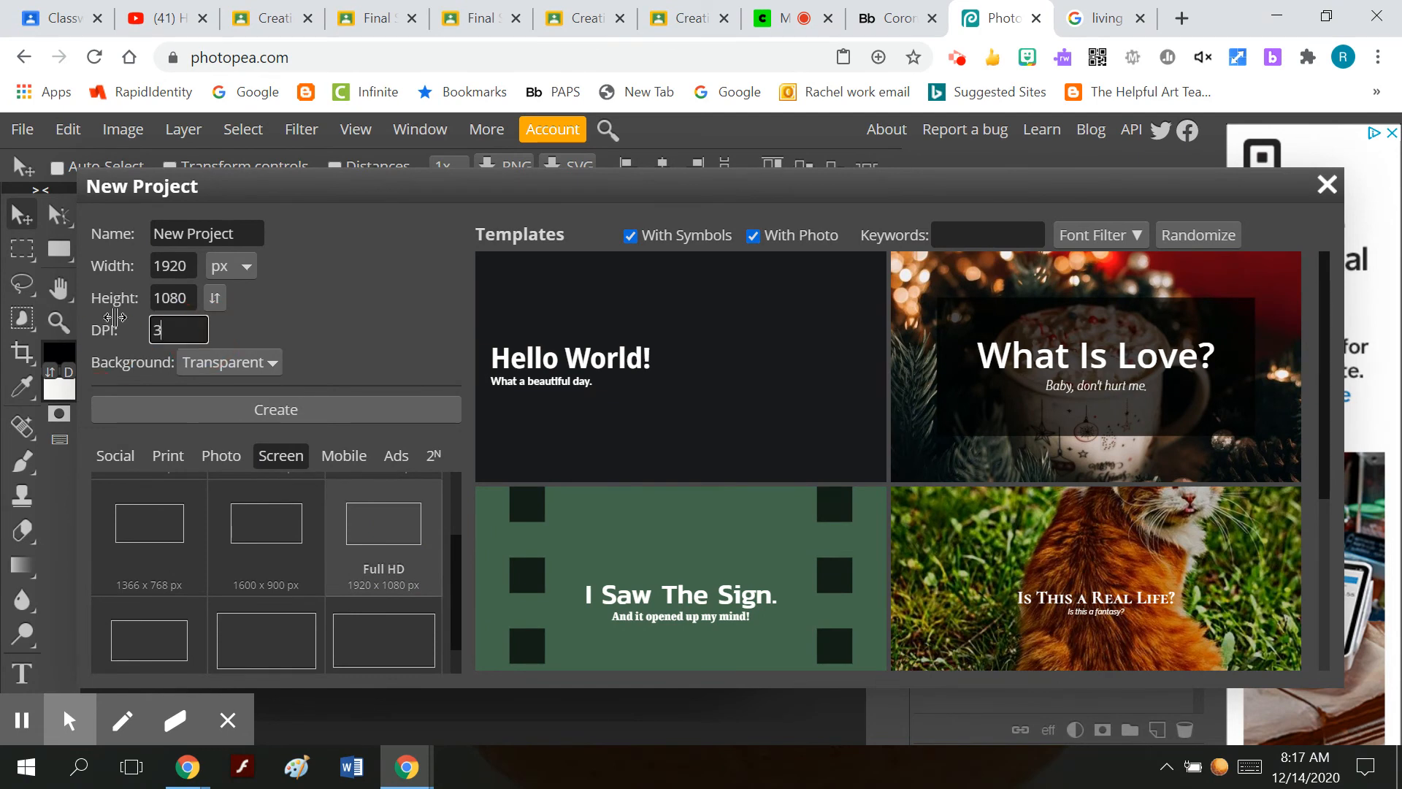
text(00)
click(299, 412)
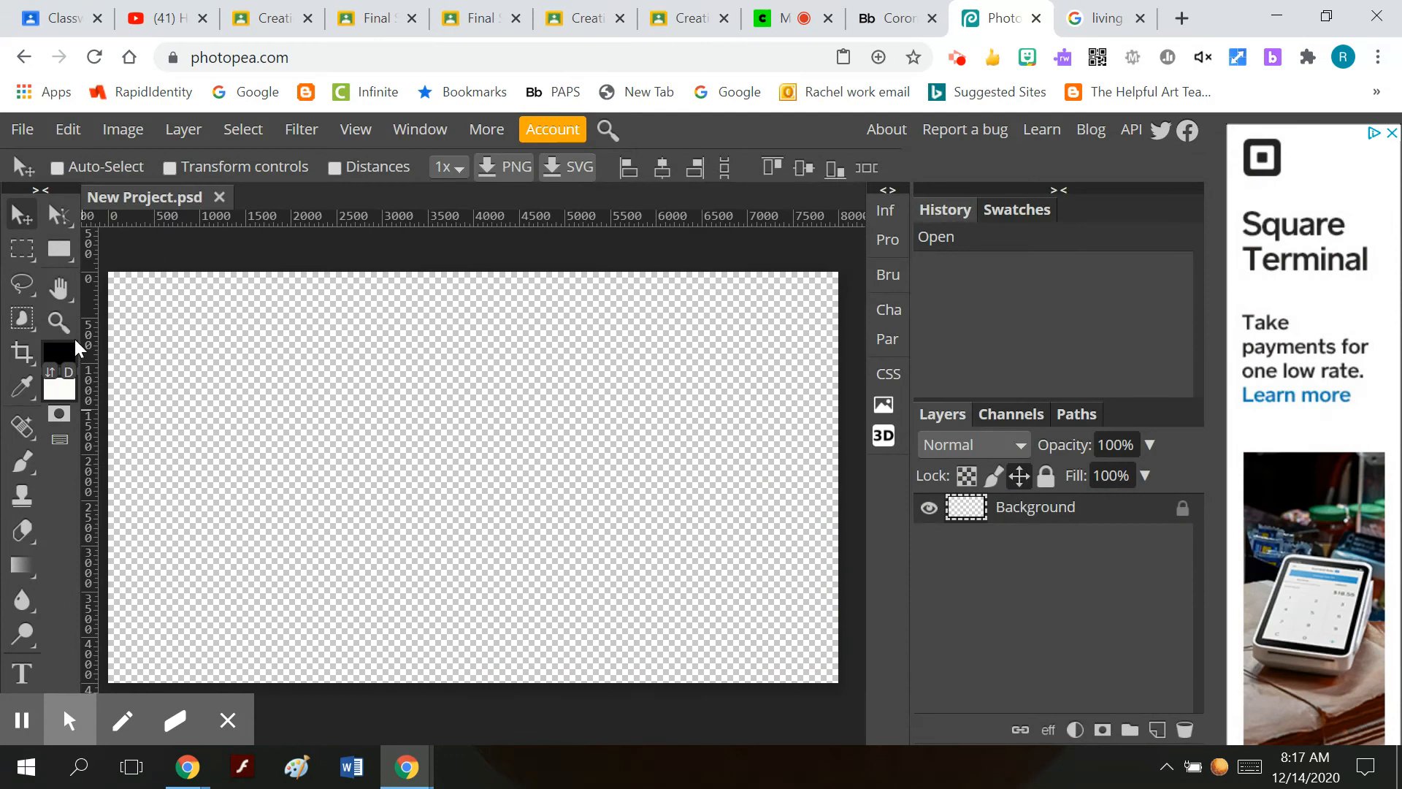
Paste the copied living room picture into the new project.
click(59, 321)
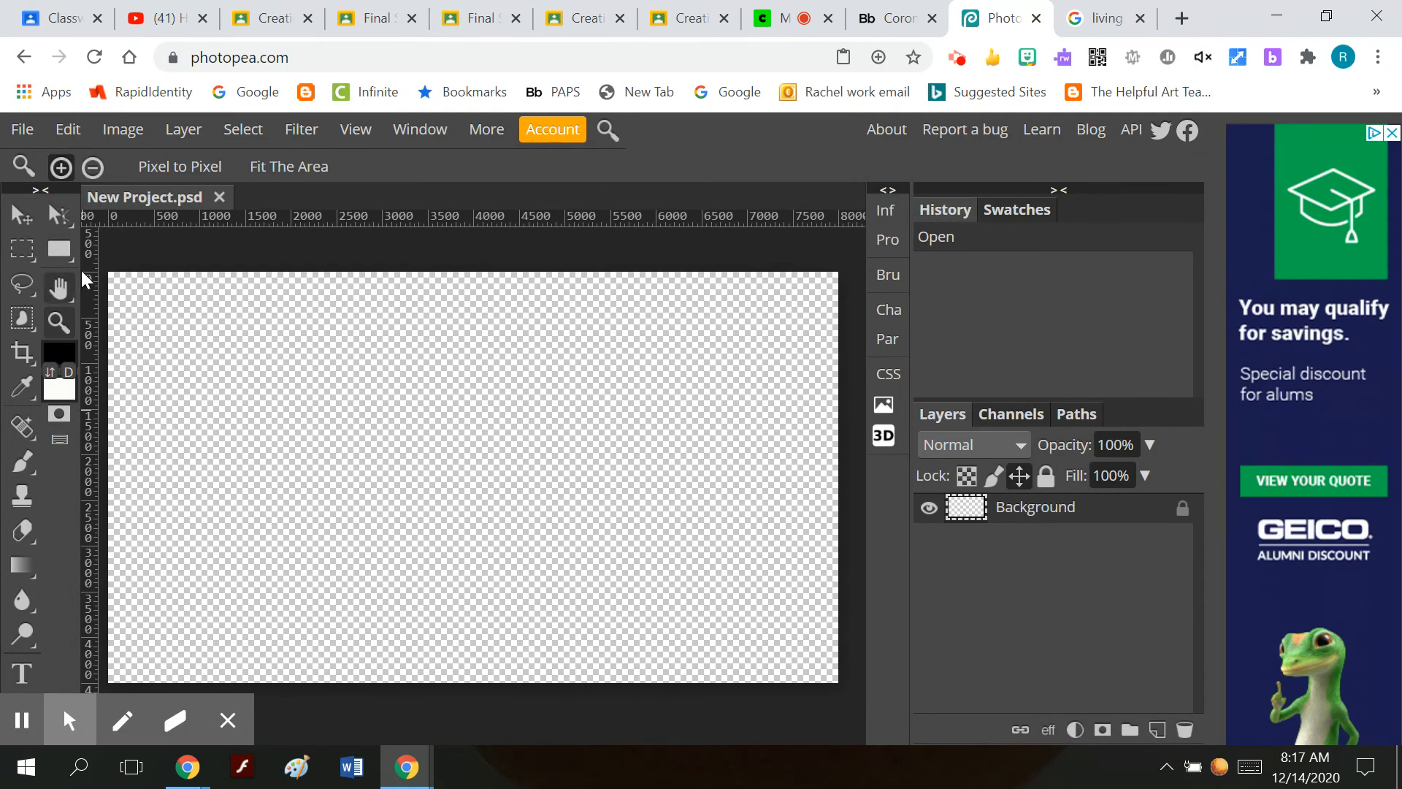
click(94, 168)
click(335, 322)
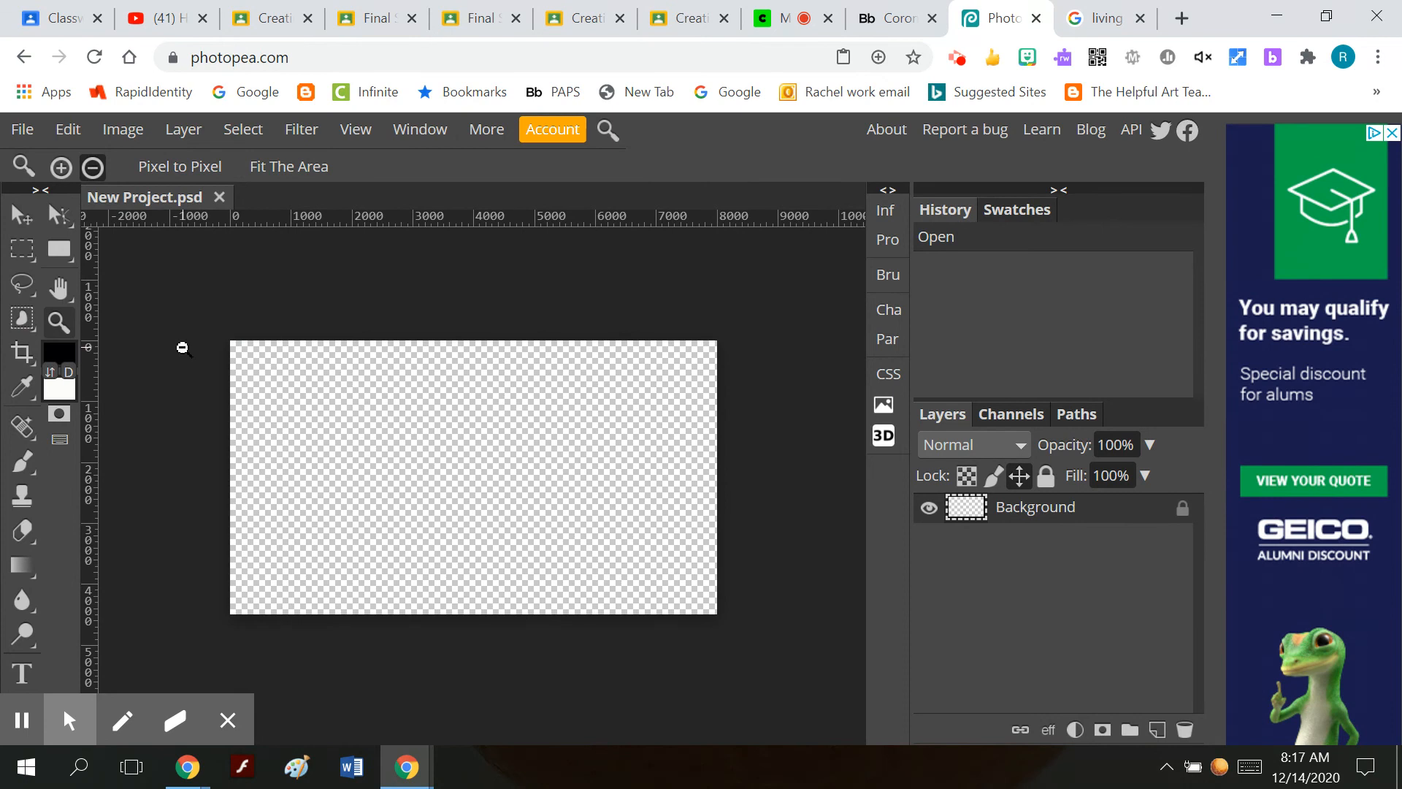
click(68, 129)
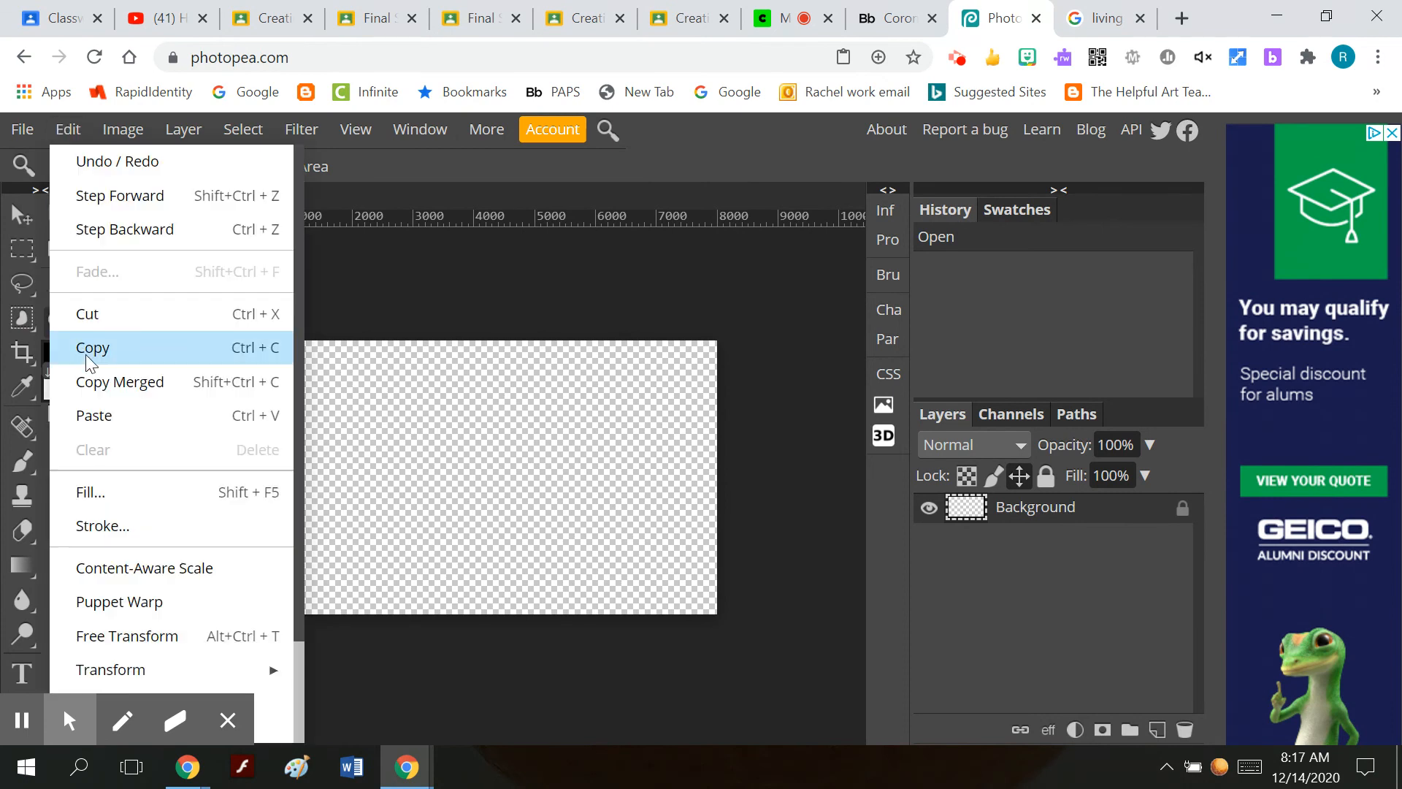
click(103, 406)
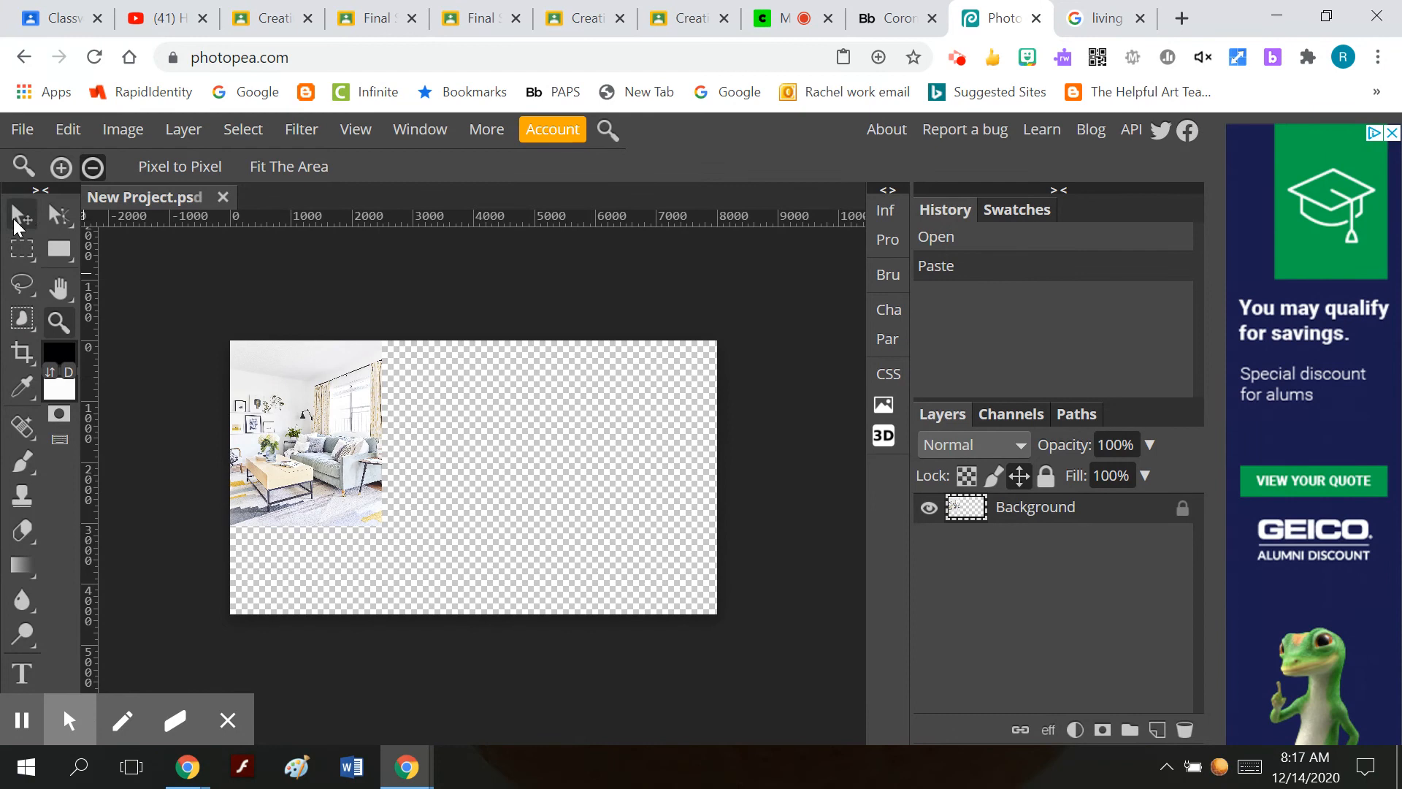
Unlock the Background layer, select the pasted picture with a rectangular selection and move it to the middle of the canvas.
click(1183, 511)
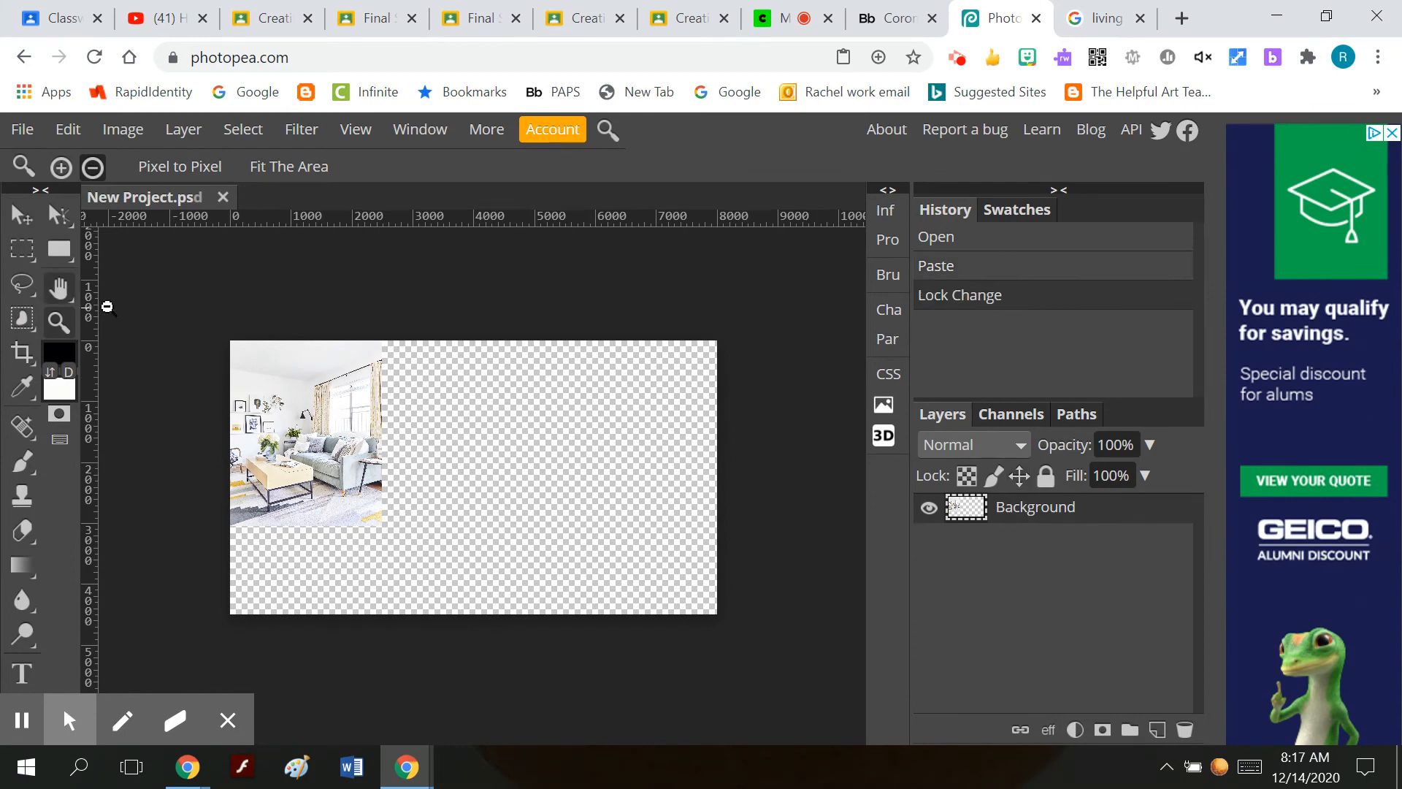
click(22, 249)
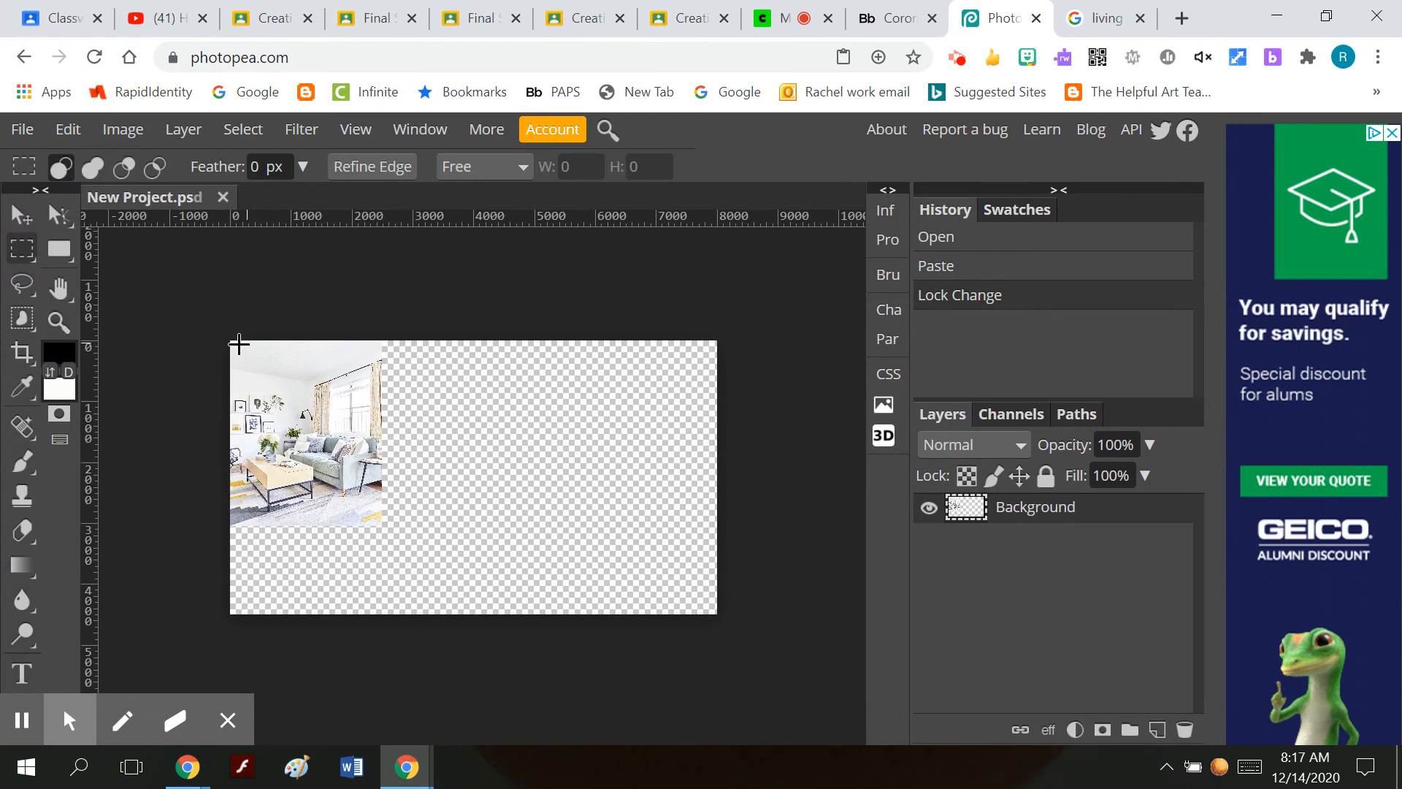
drag(232, 341, 381, 525)
click(21, 214)
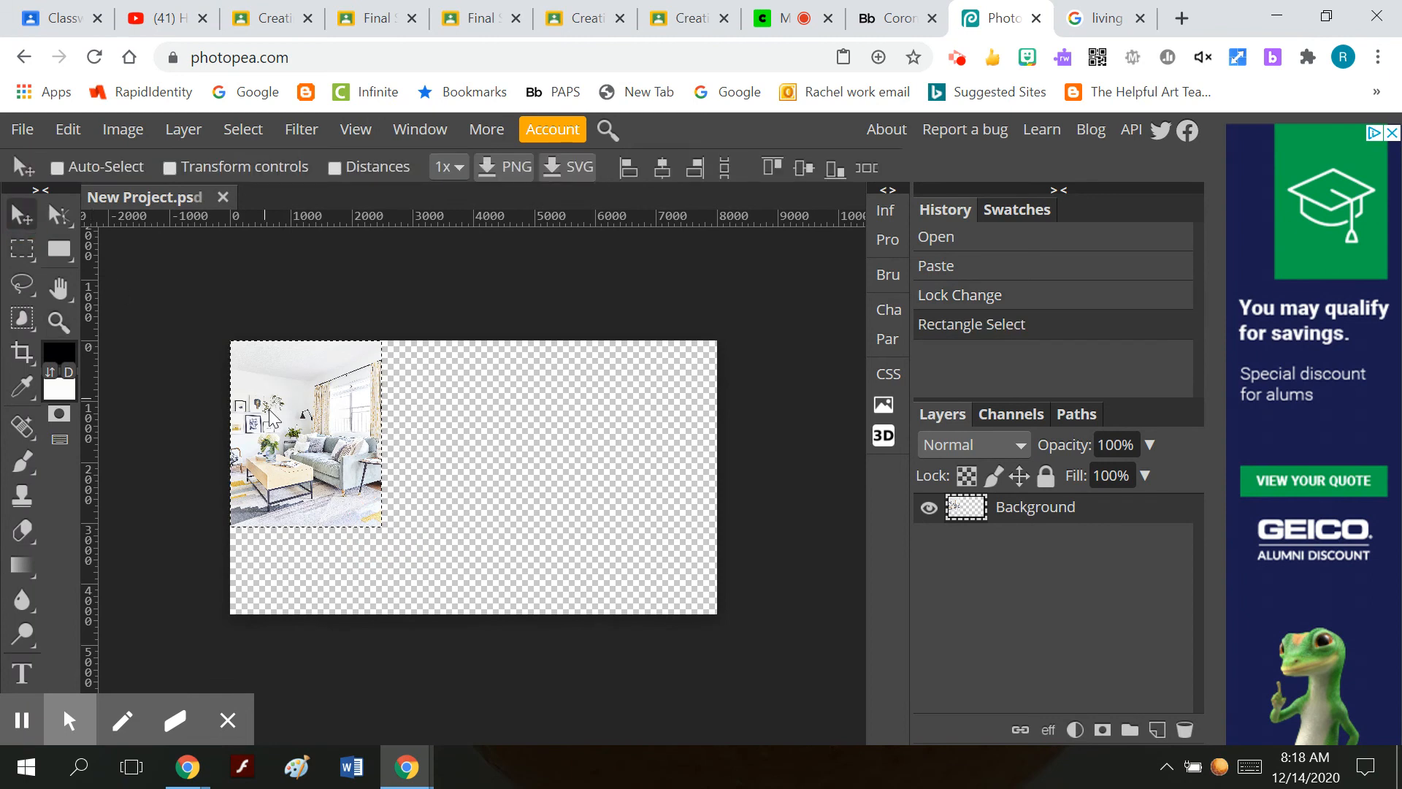
drag(351, 465, 494, 494)
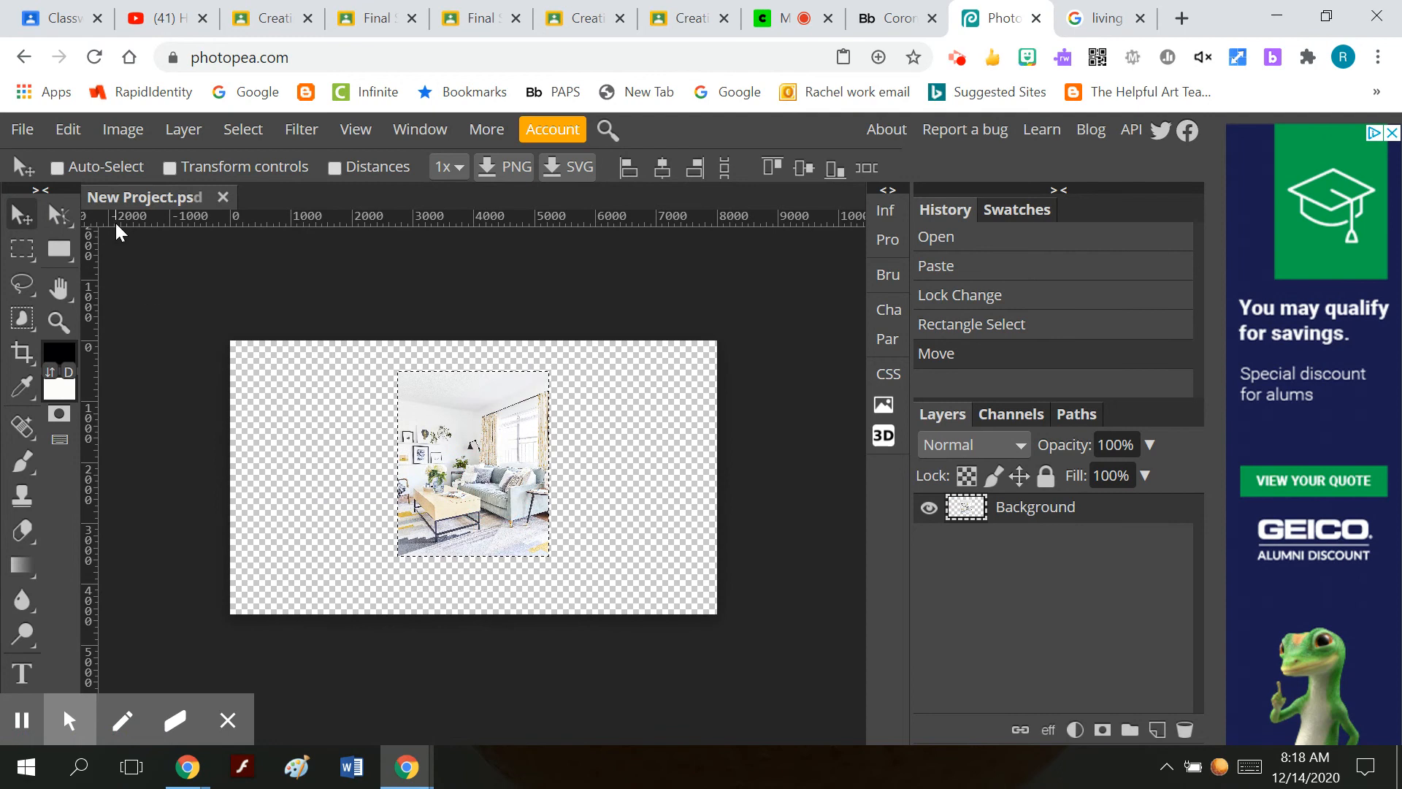
Scale the living room picture to about 221.55% so it spans the canvas height, and clear the selection.
click(73, 129)
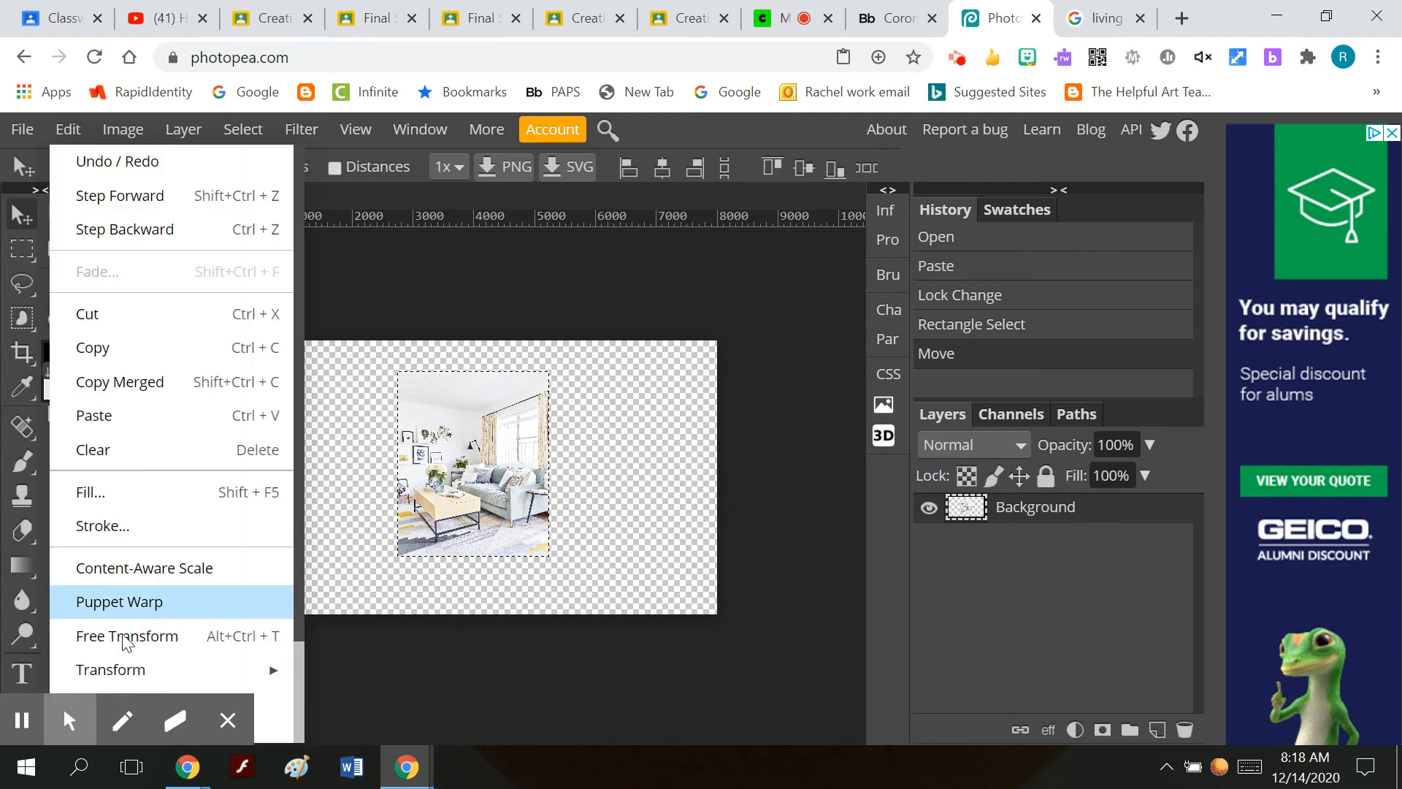
mouse_move(147, 662)
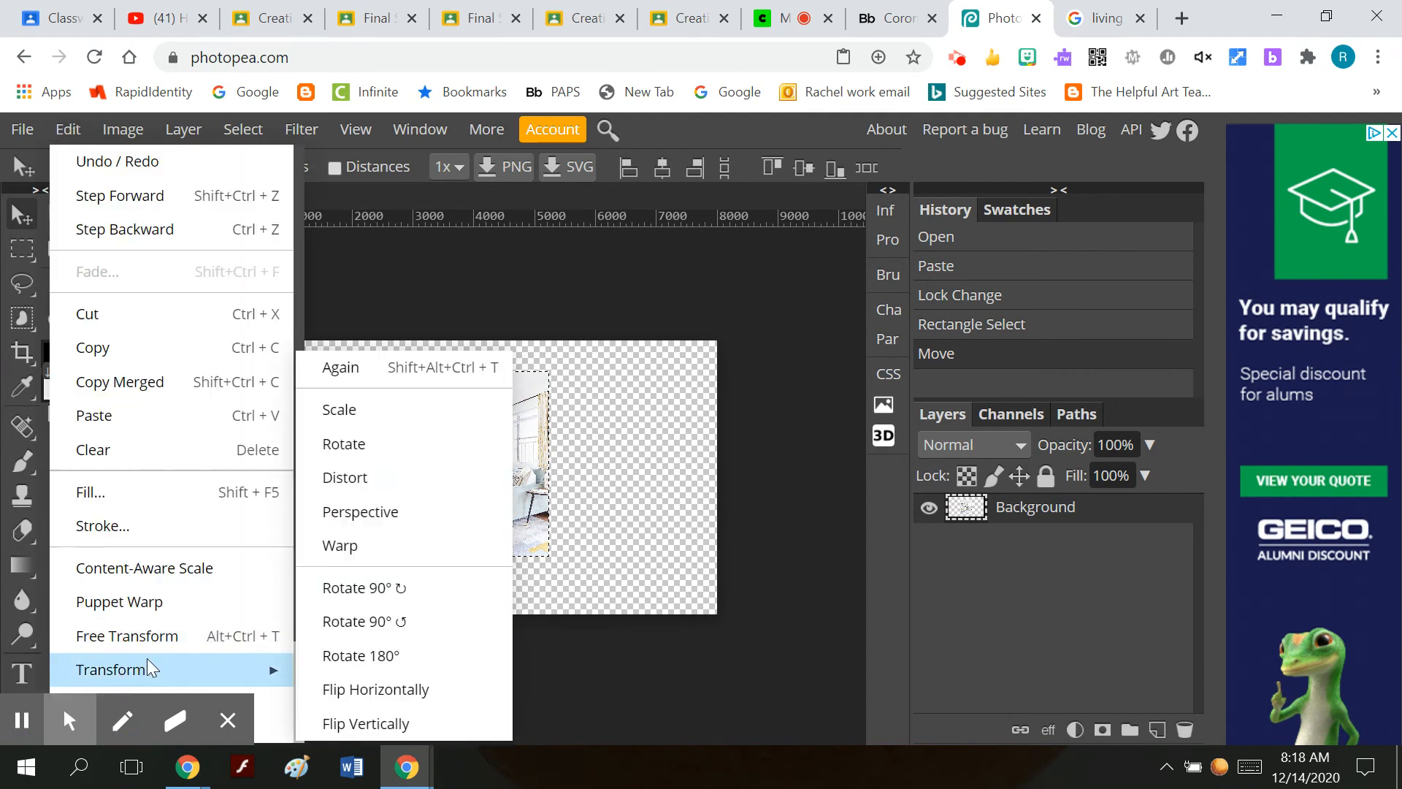
click(397, 413)
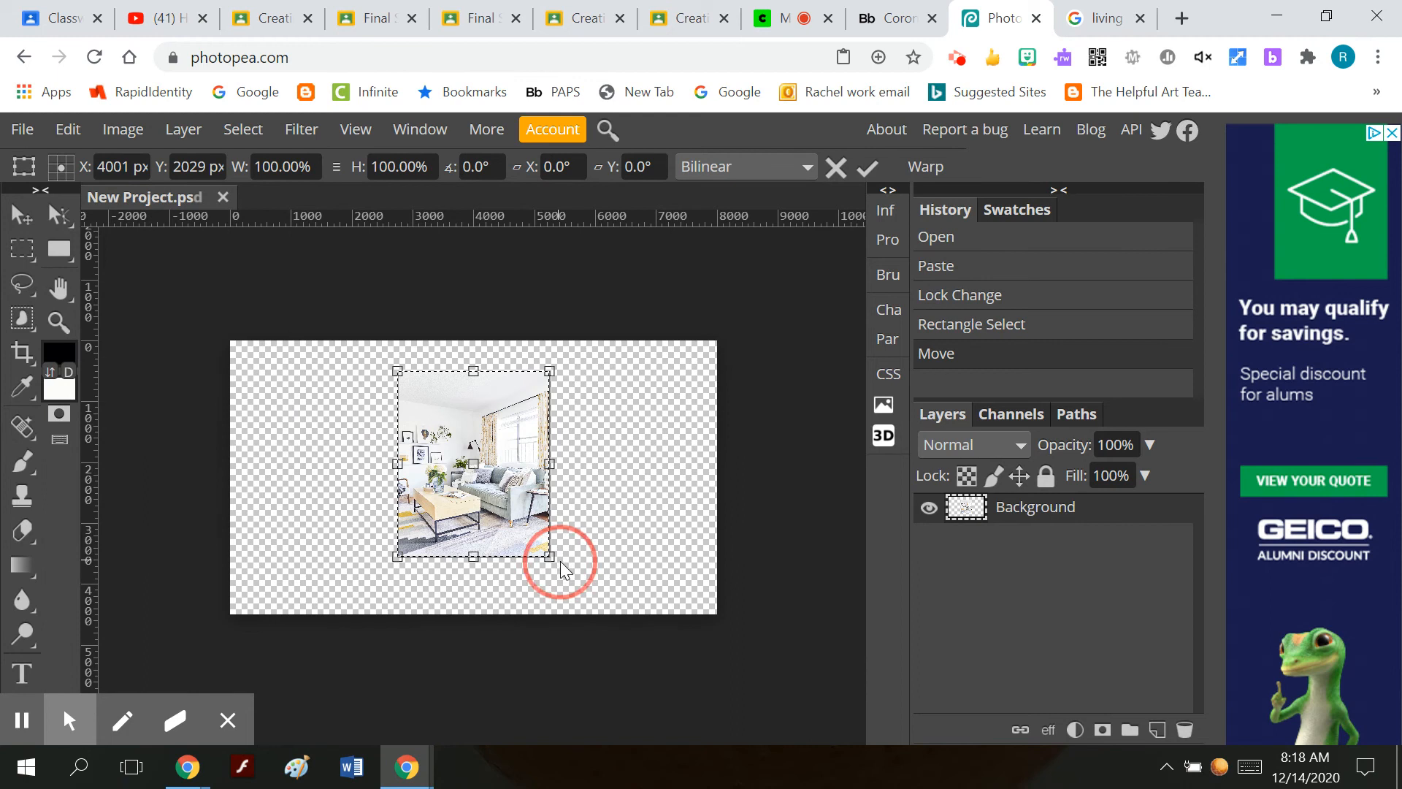
drag(559, 561, 659, 666)
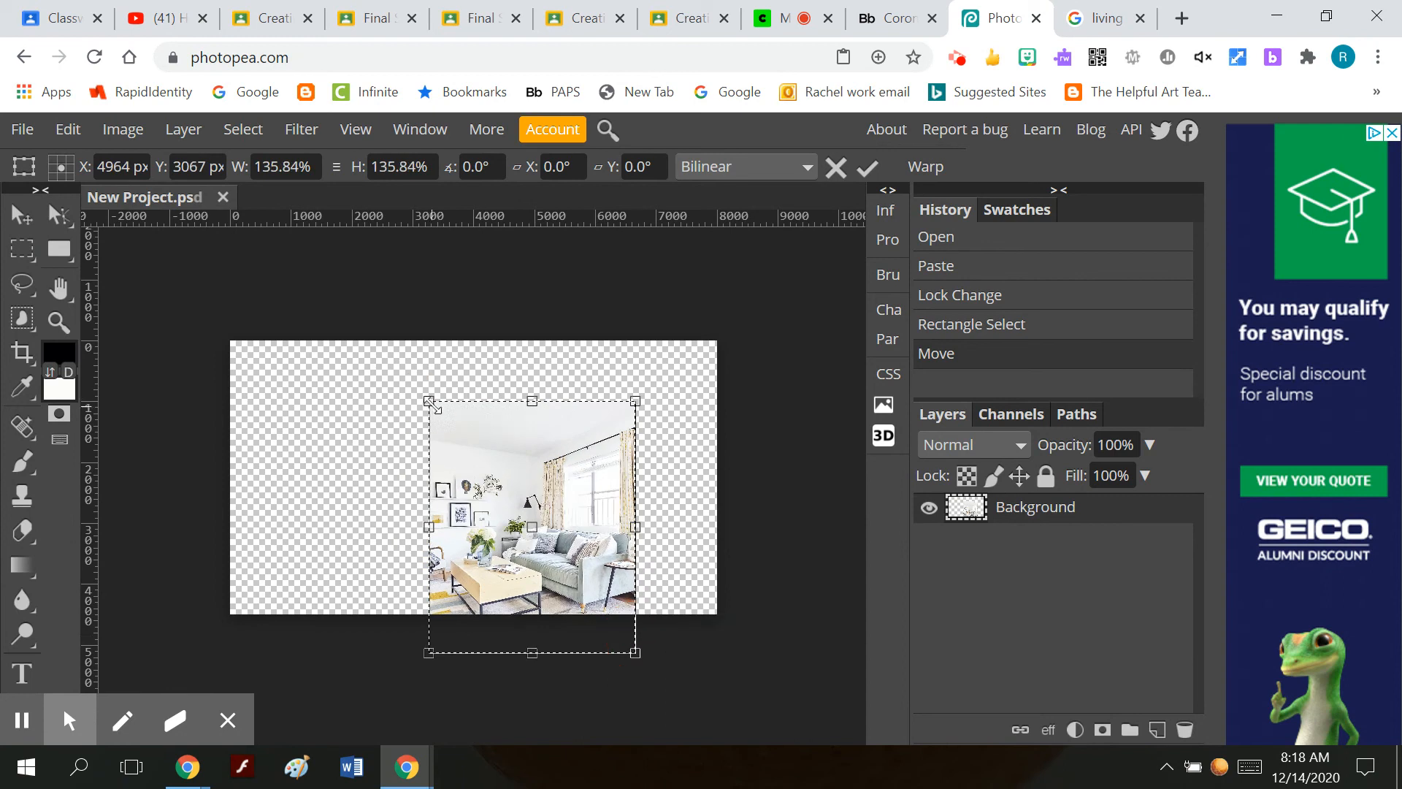
drag(425, 395, 299, 303)
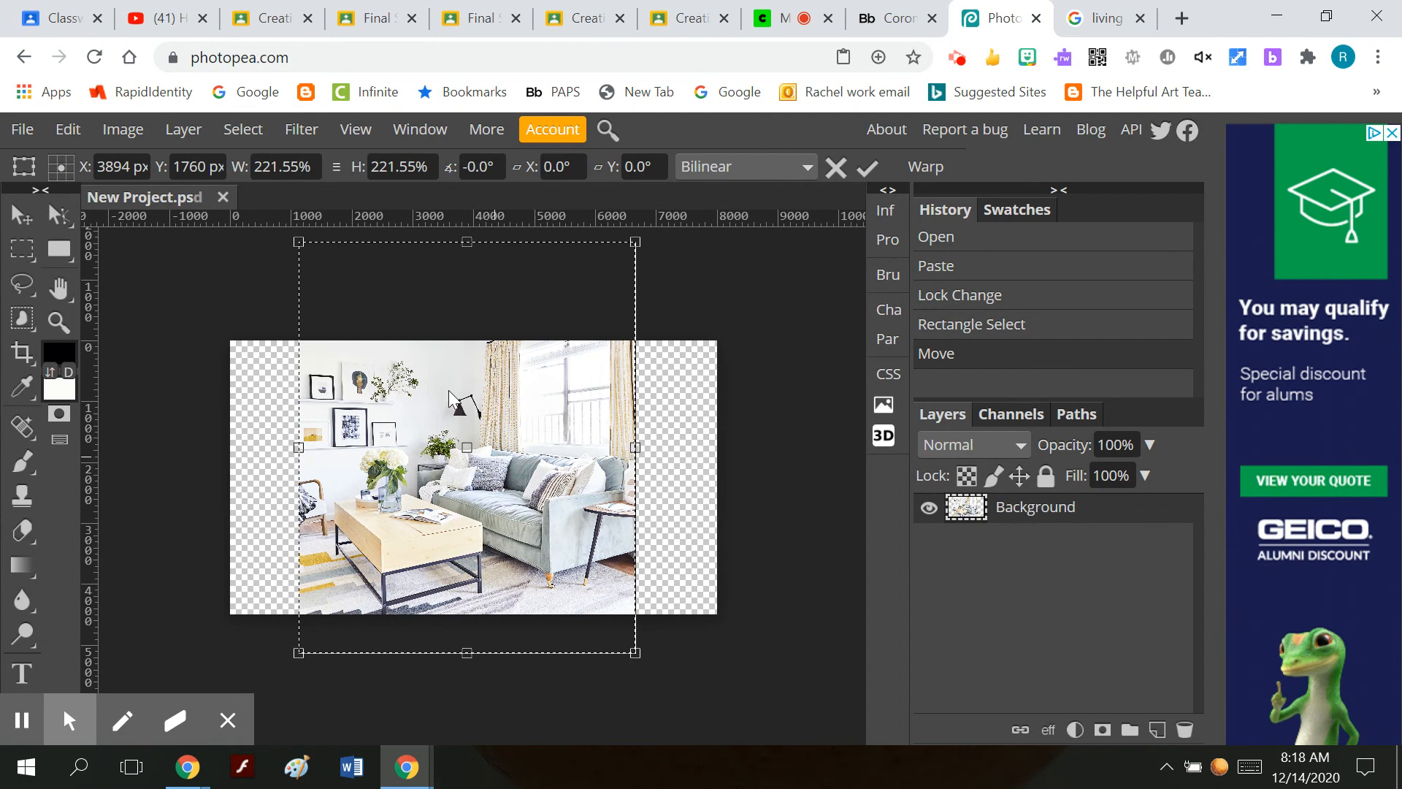
click(866, 166)
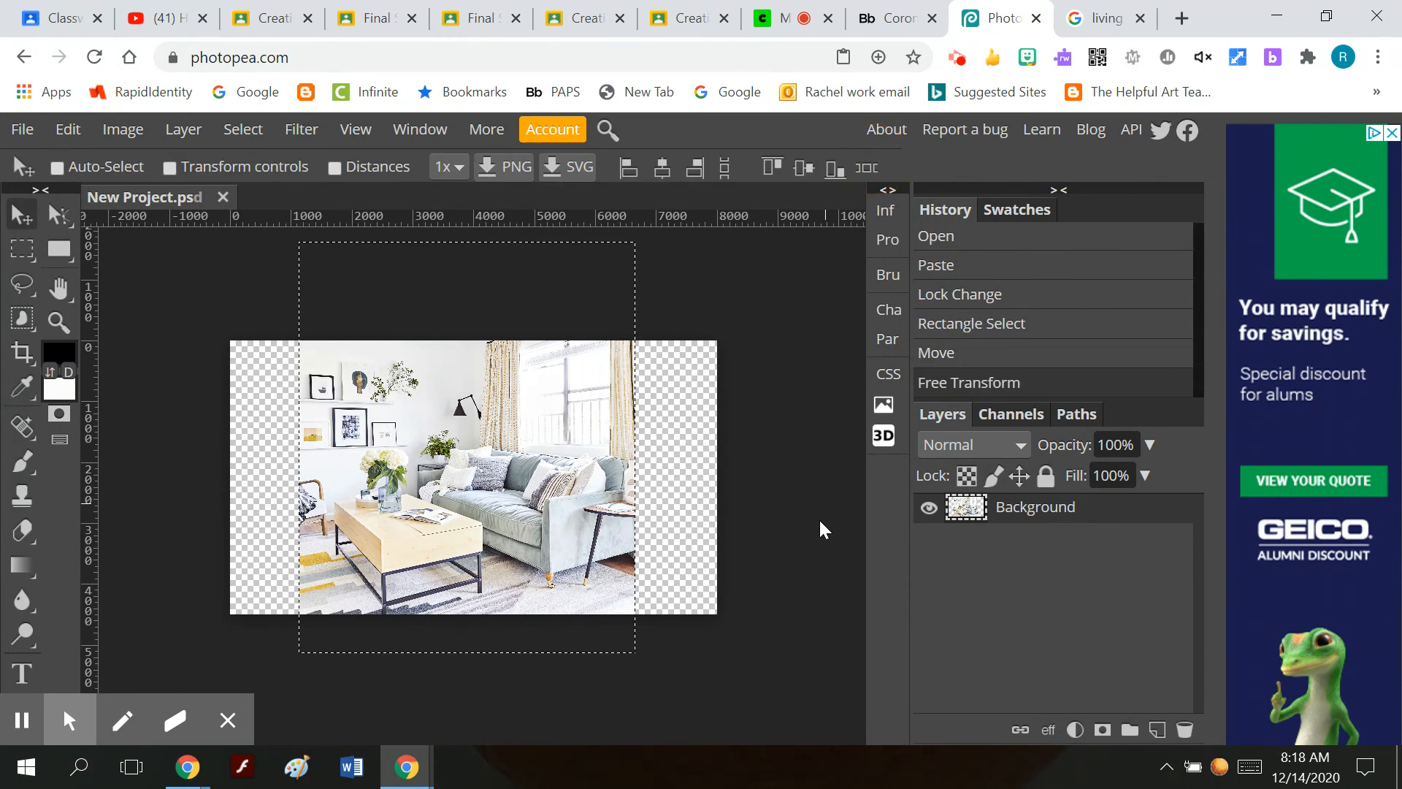
click(241, 129)
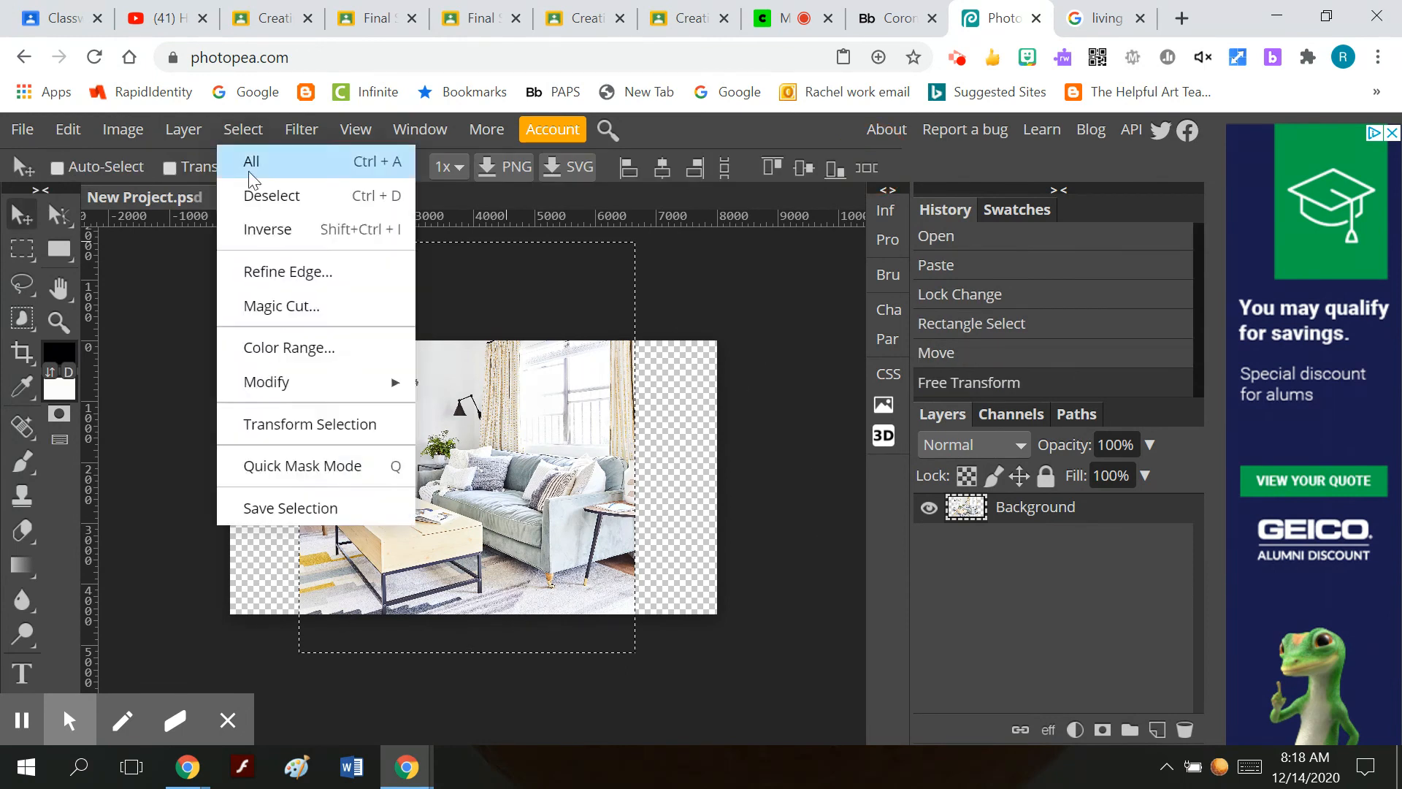
click(260, 195)
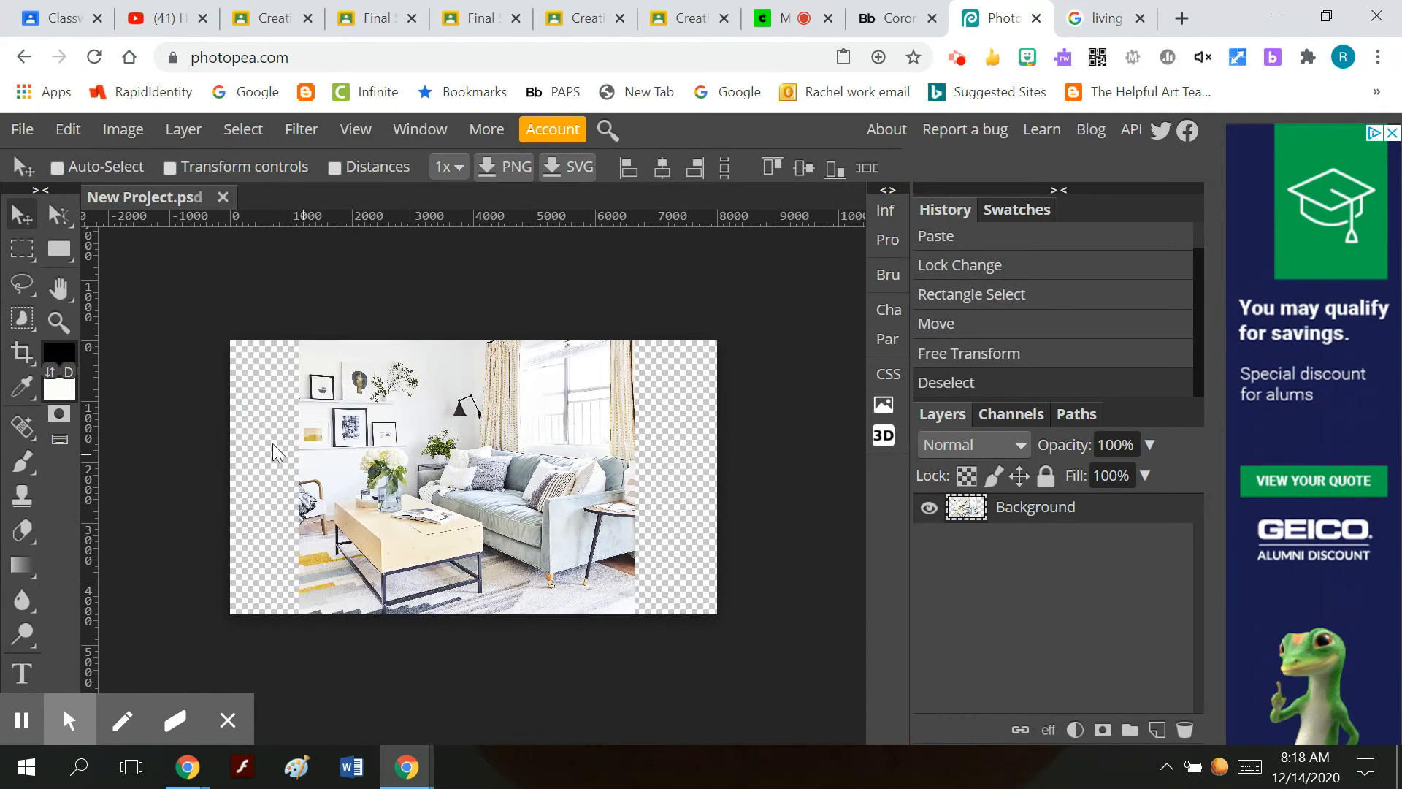
Add a new empty layer above the Background layer.
click(182, 129)
mouse_move(331, 174)
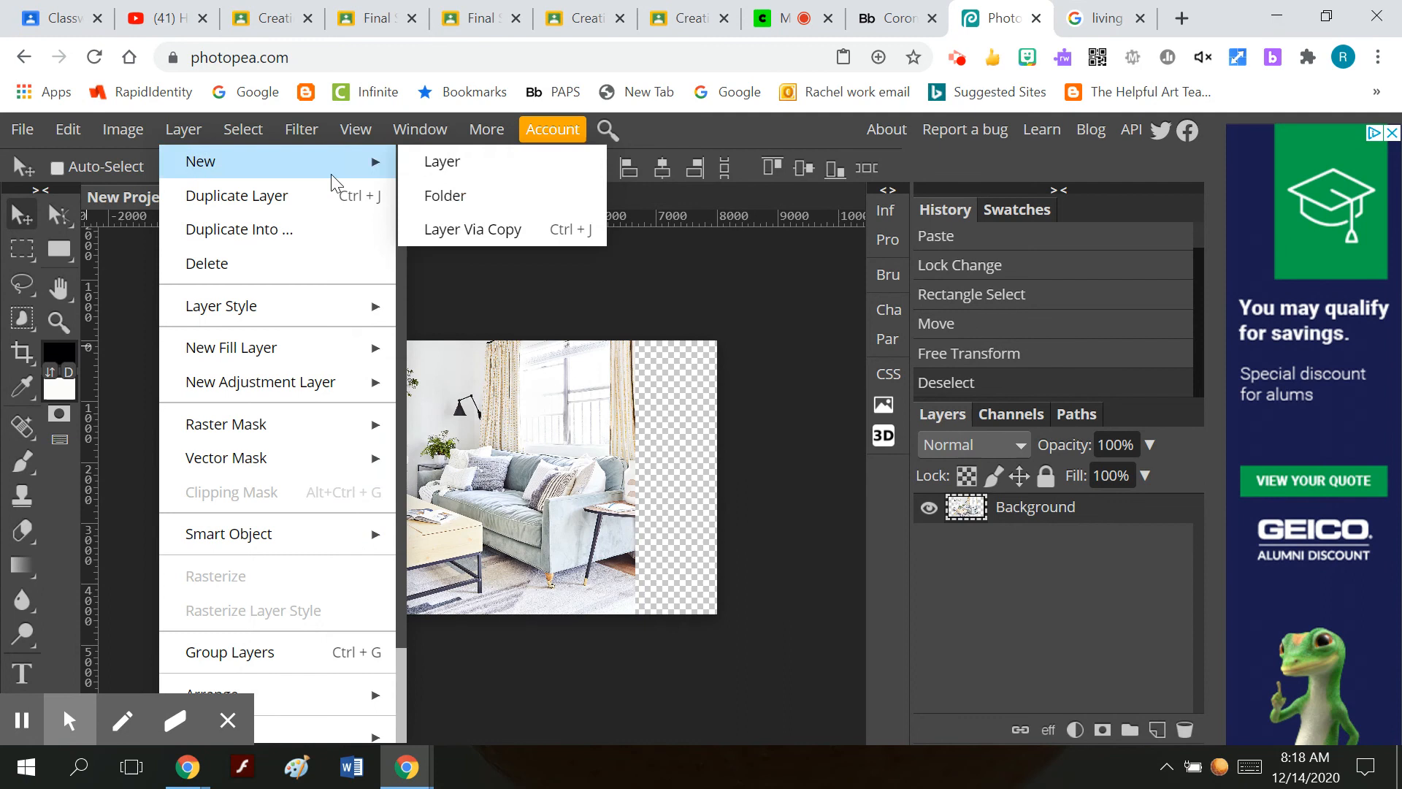
click(444, 165)
Lower the Background layer's opacity to 61%.
click(1093, 540)
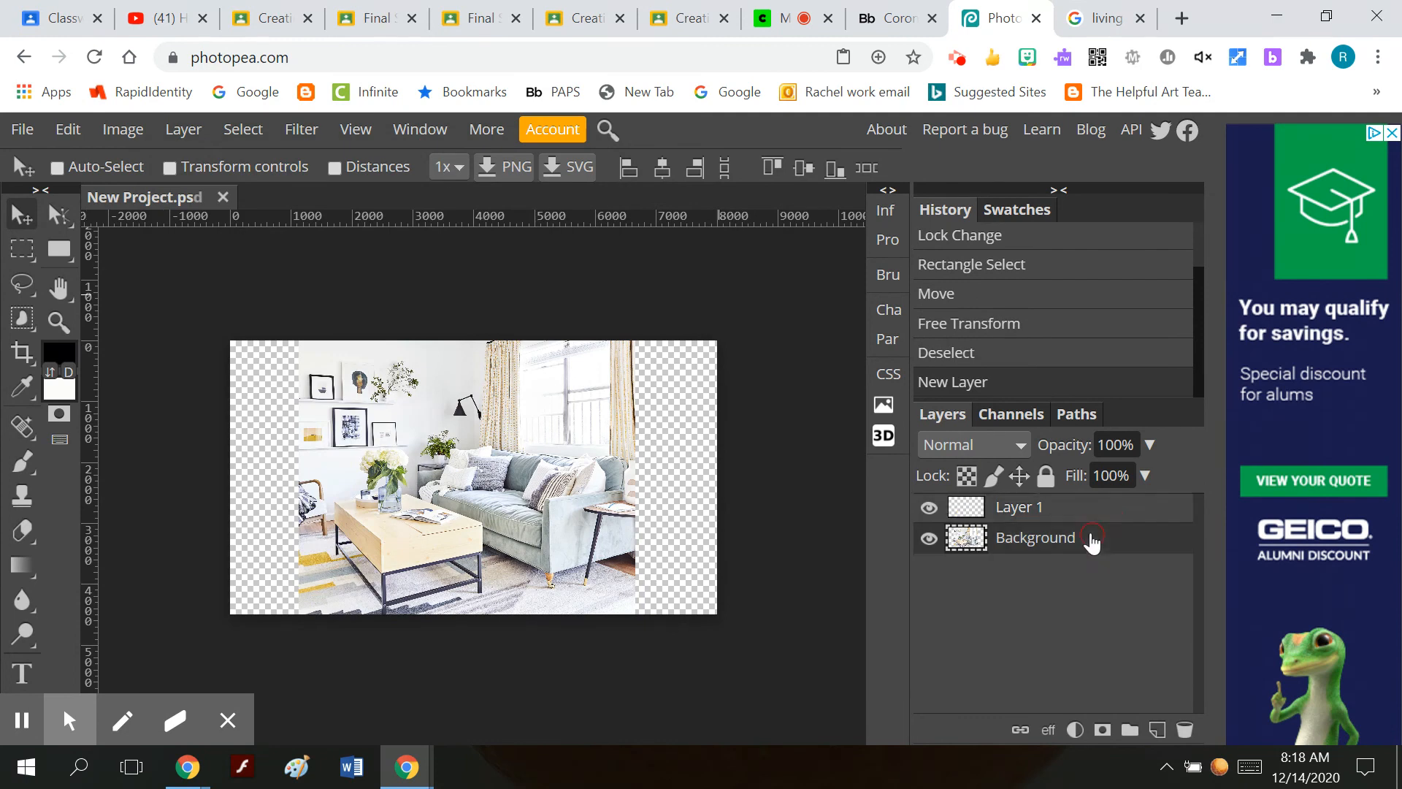
click(1148, 445)
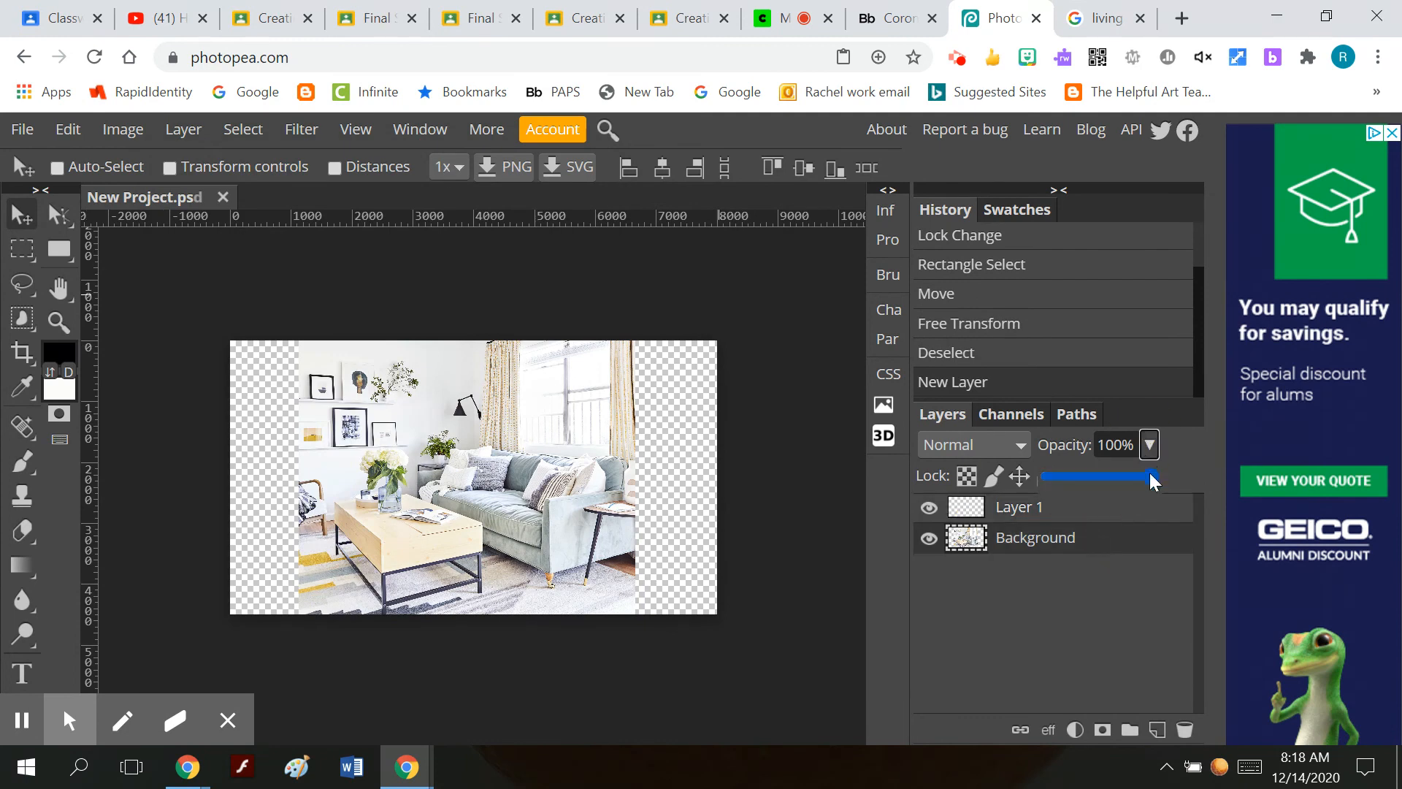
drag(1145, 475, 1113, 485)
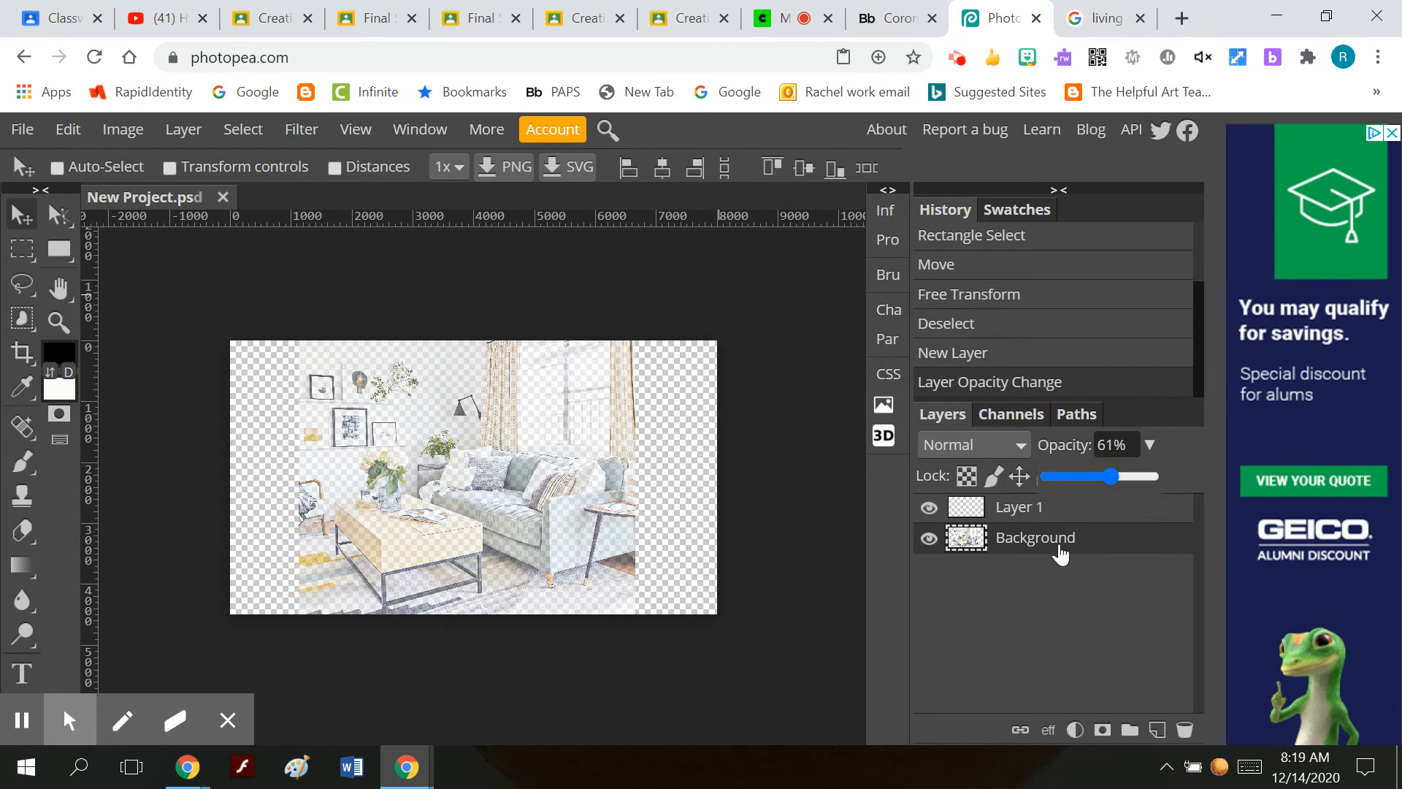
Fully lock the Background layer, and briefly hide and reshow it to check the empty canvas above.
click(1088, 553)
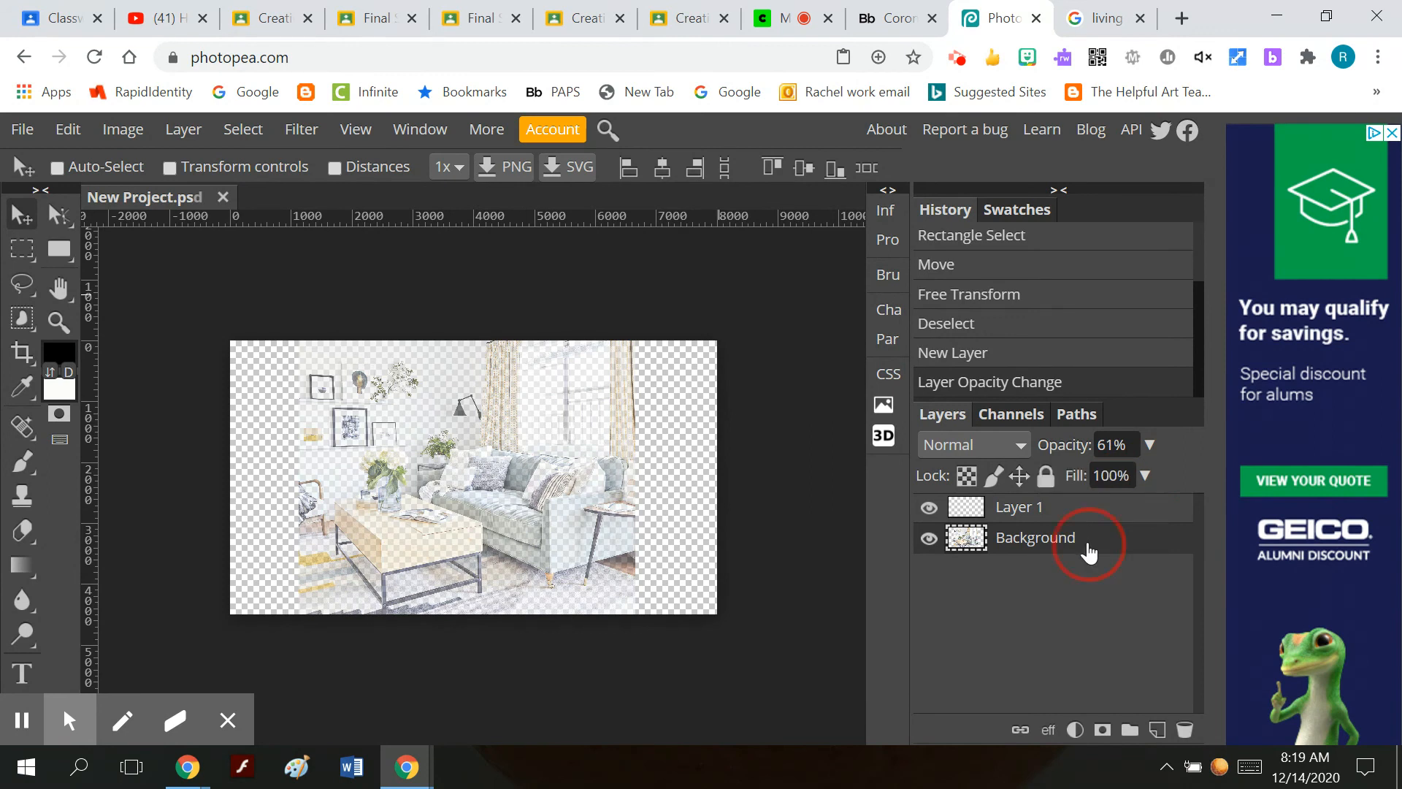
click(1045, 477)
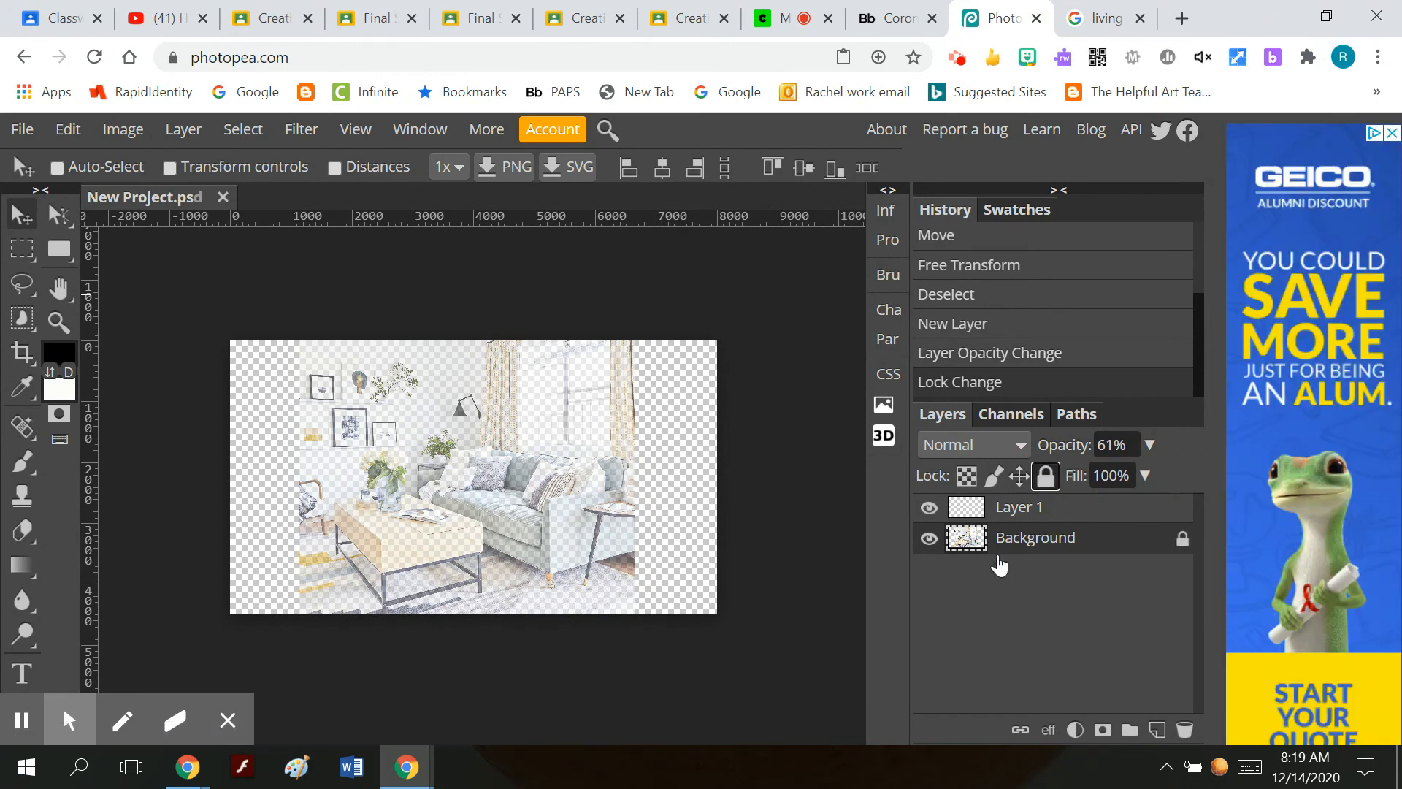
click(928, 540)
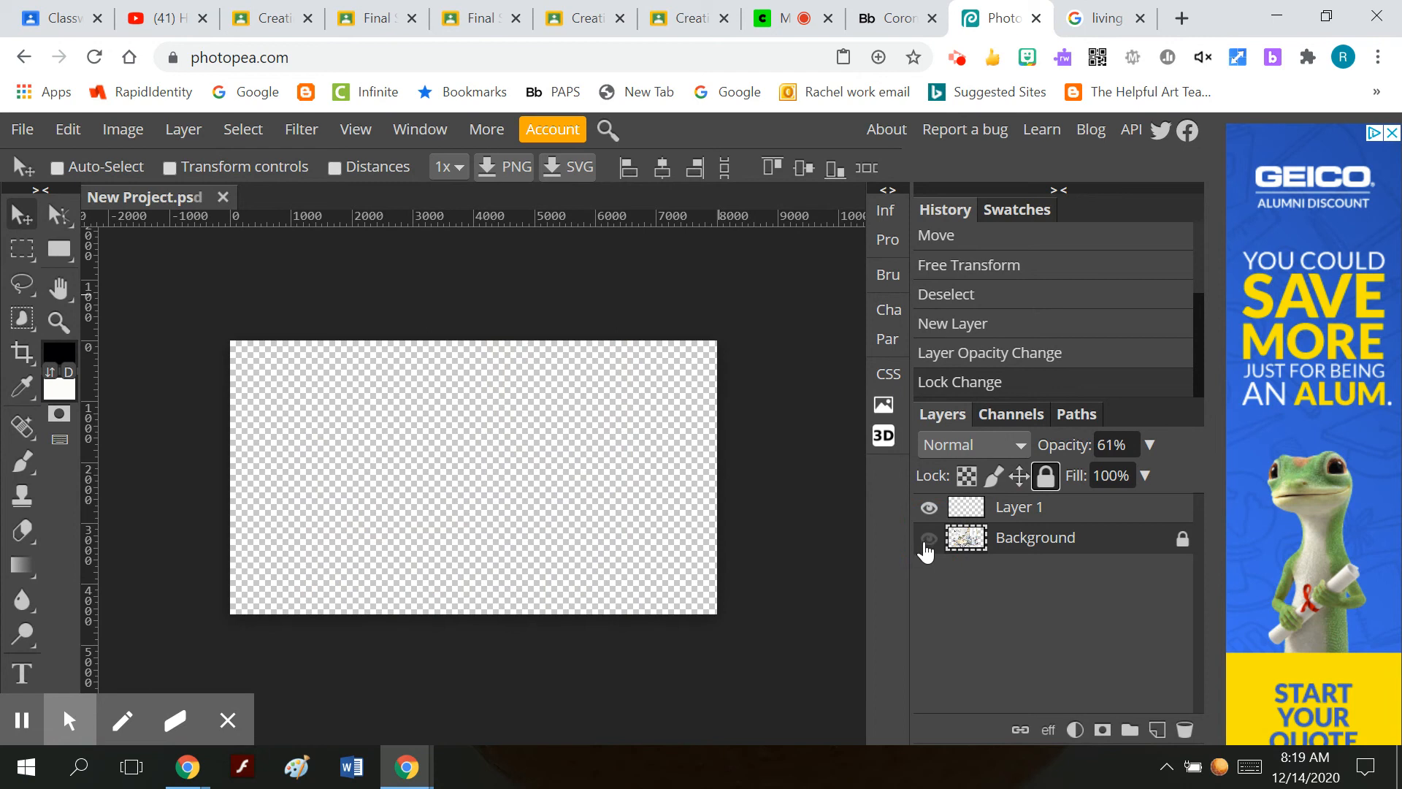
click(927, 539)
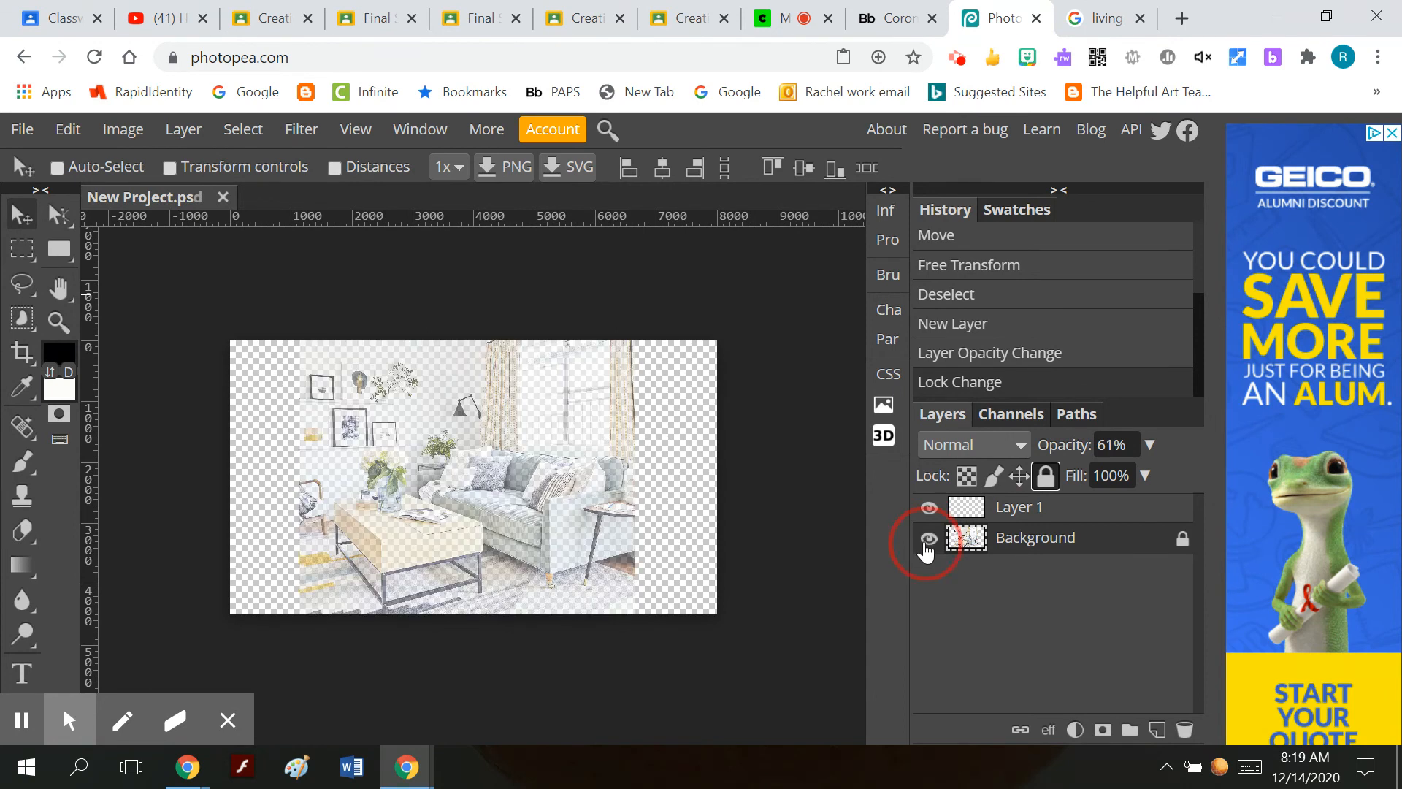
Make Layer 1 active and set up the Brush Tool with a 68 px size at 100% hardness.
click(1066, 516)
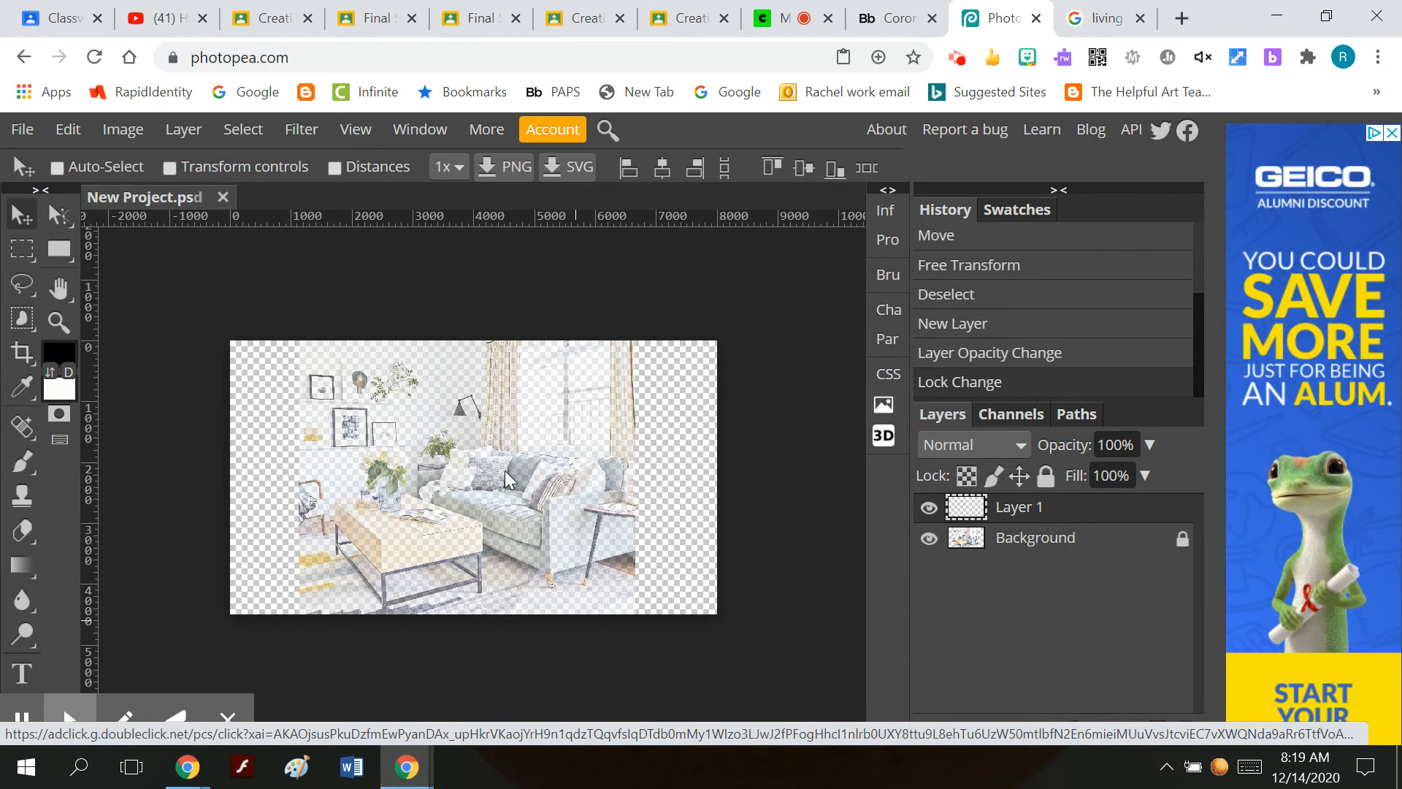
click(25, 466)
click(25, 466)
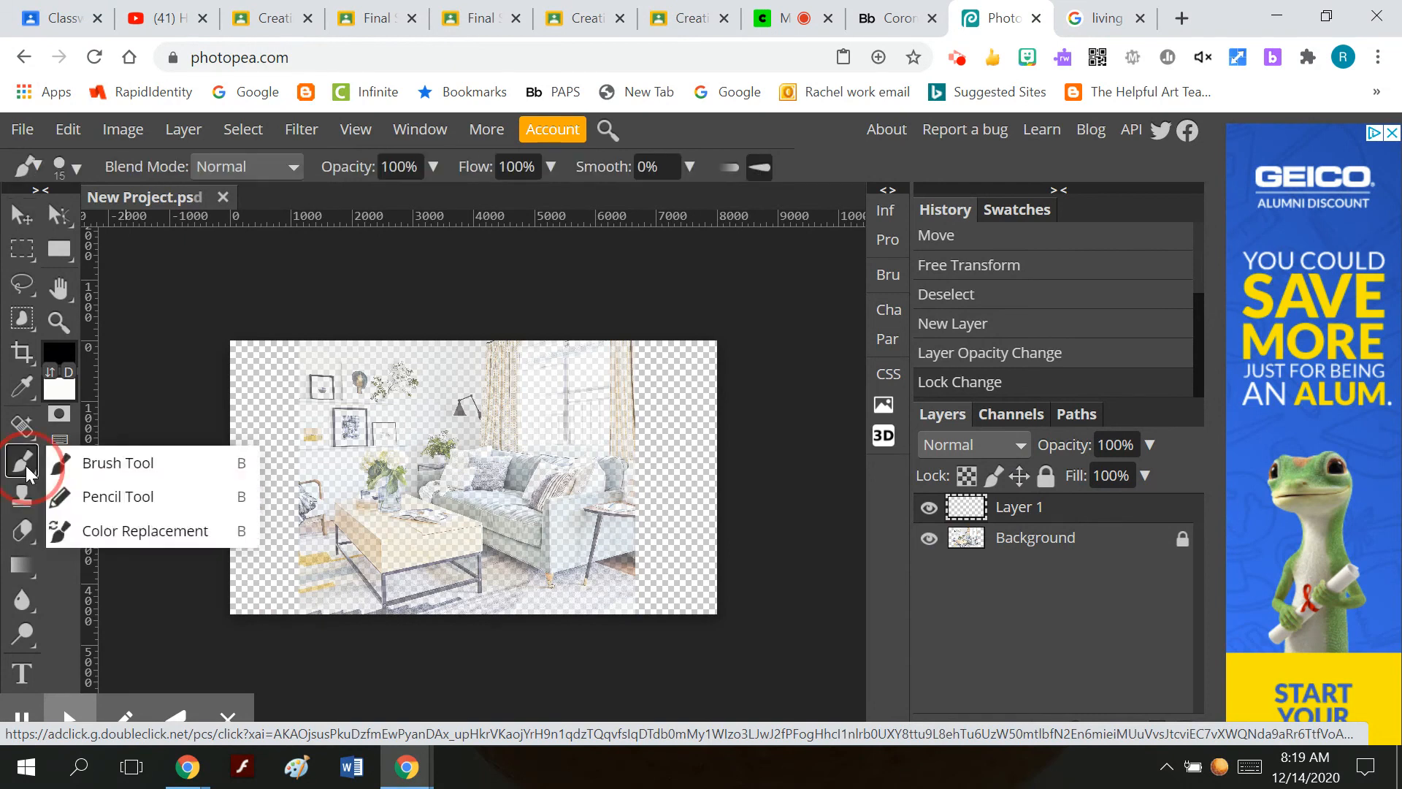
click(85, 454)
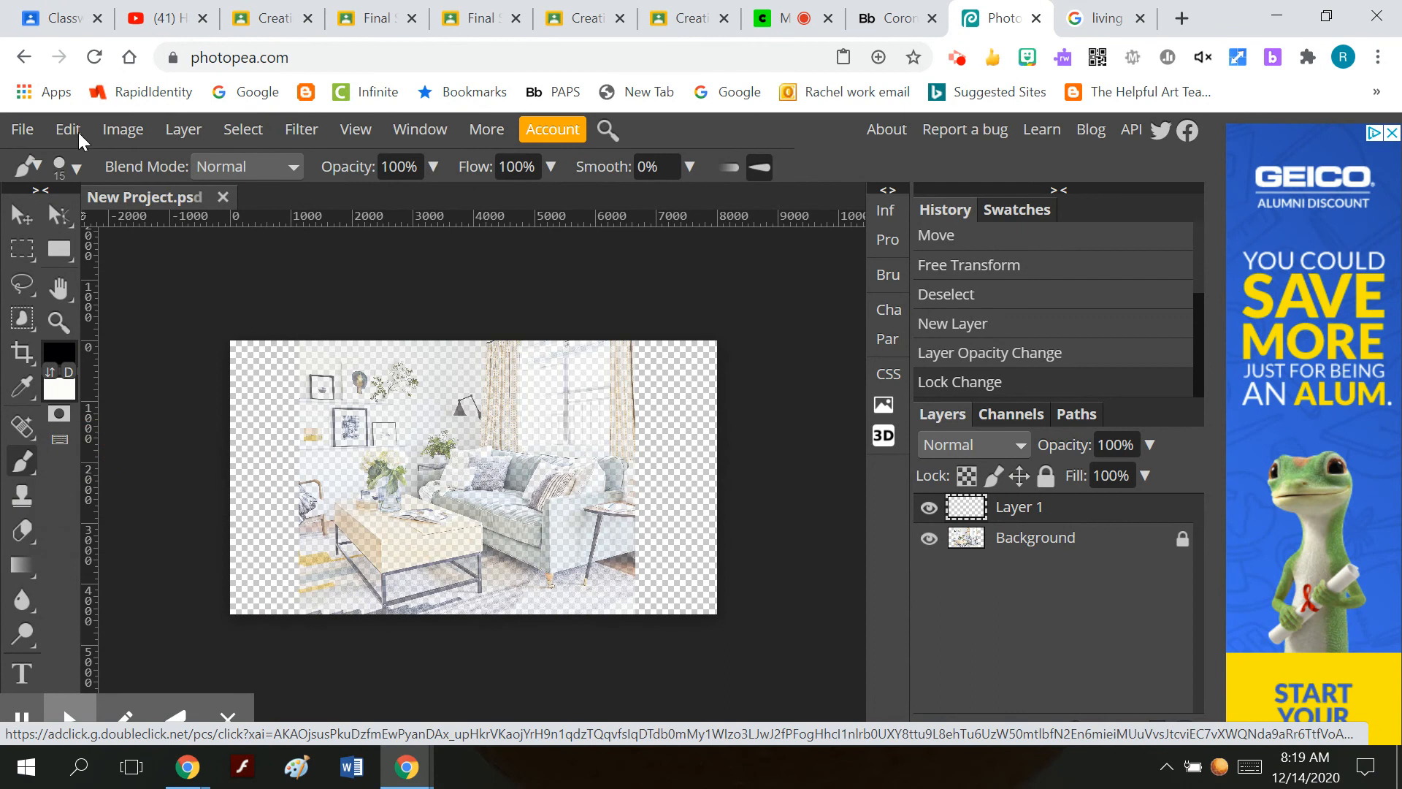
click(69, 167)
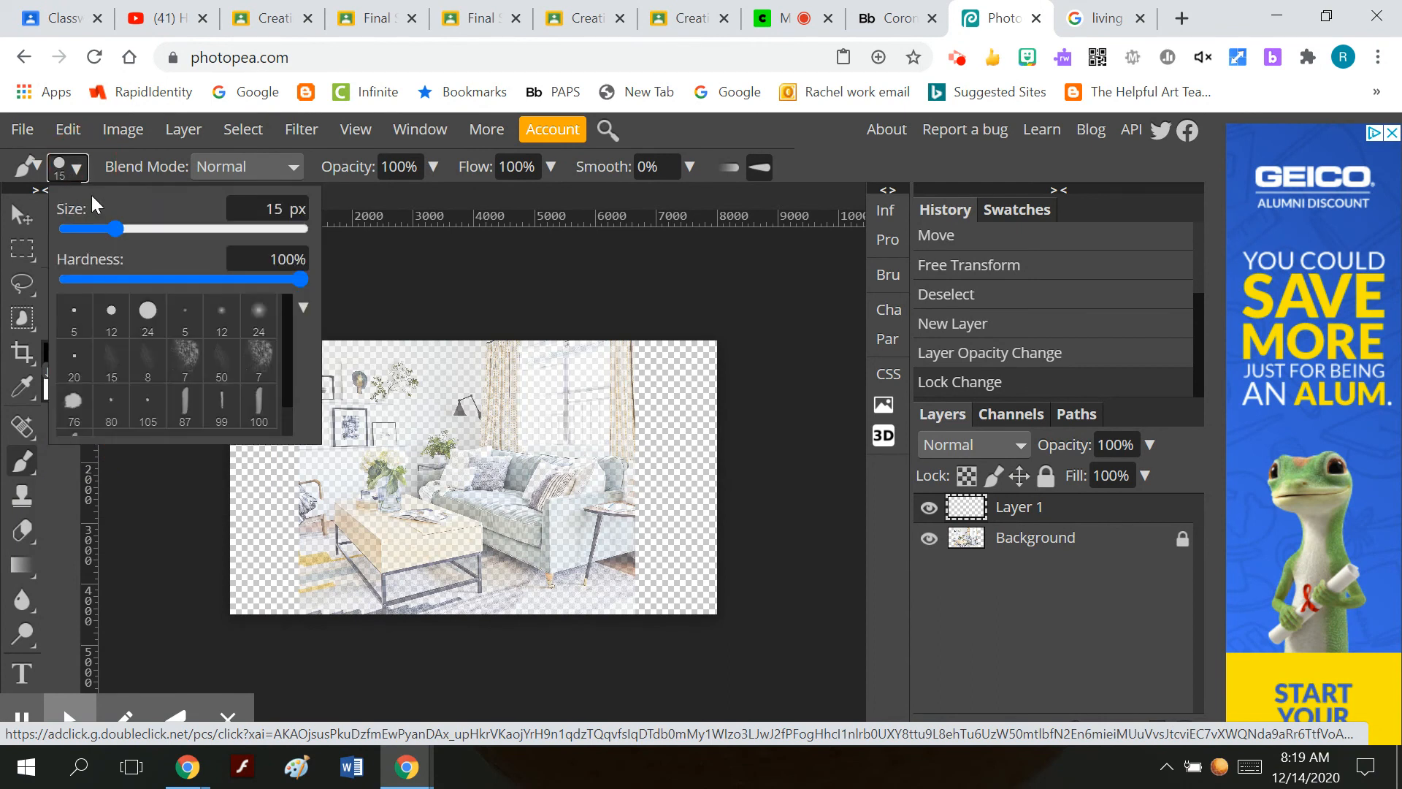
click(133, 230)
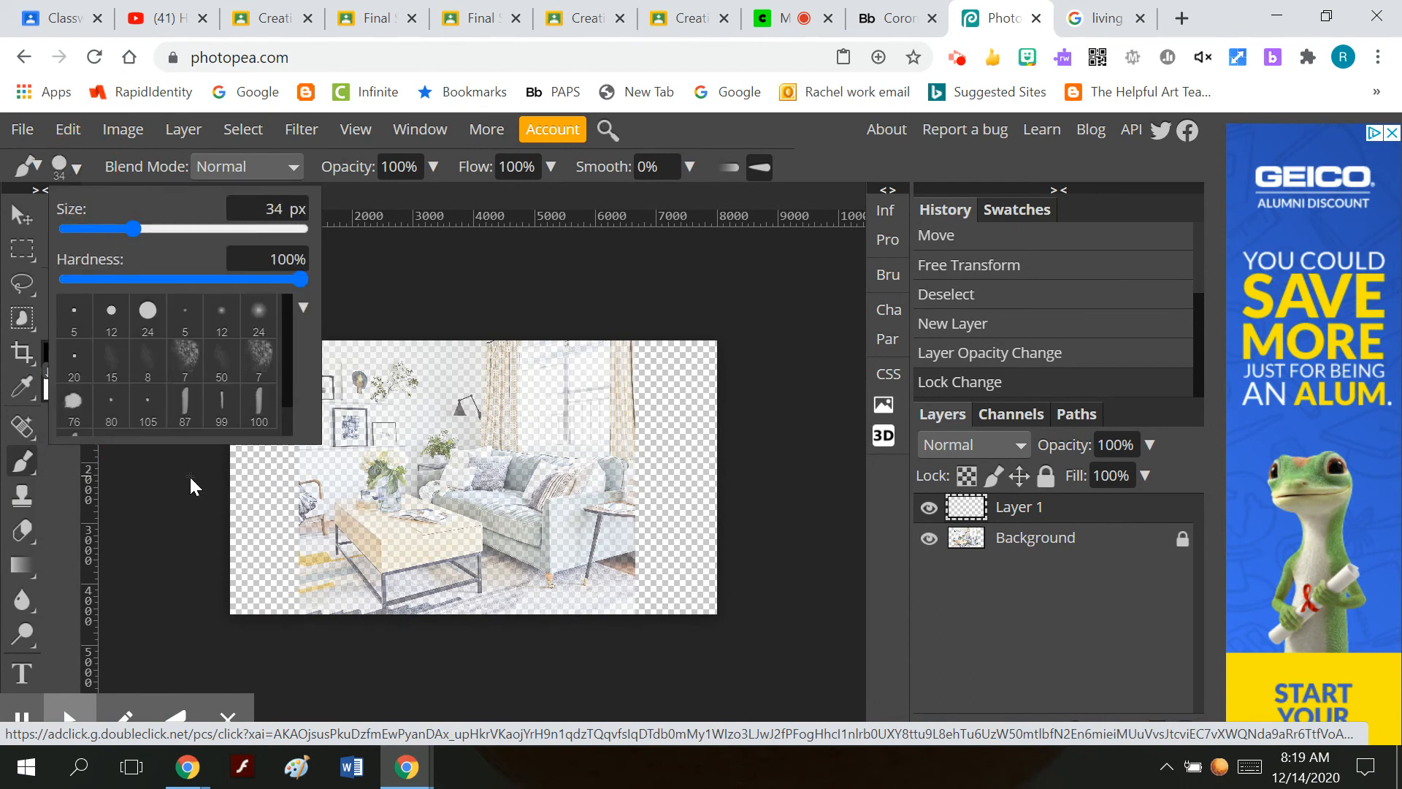
click(152, 229)
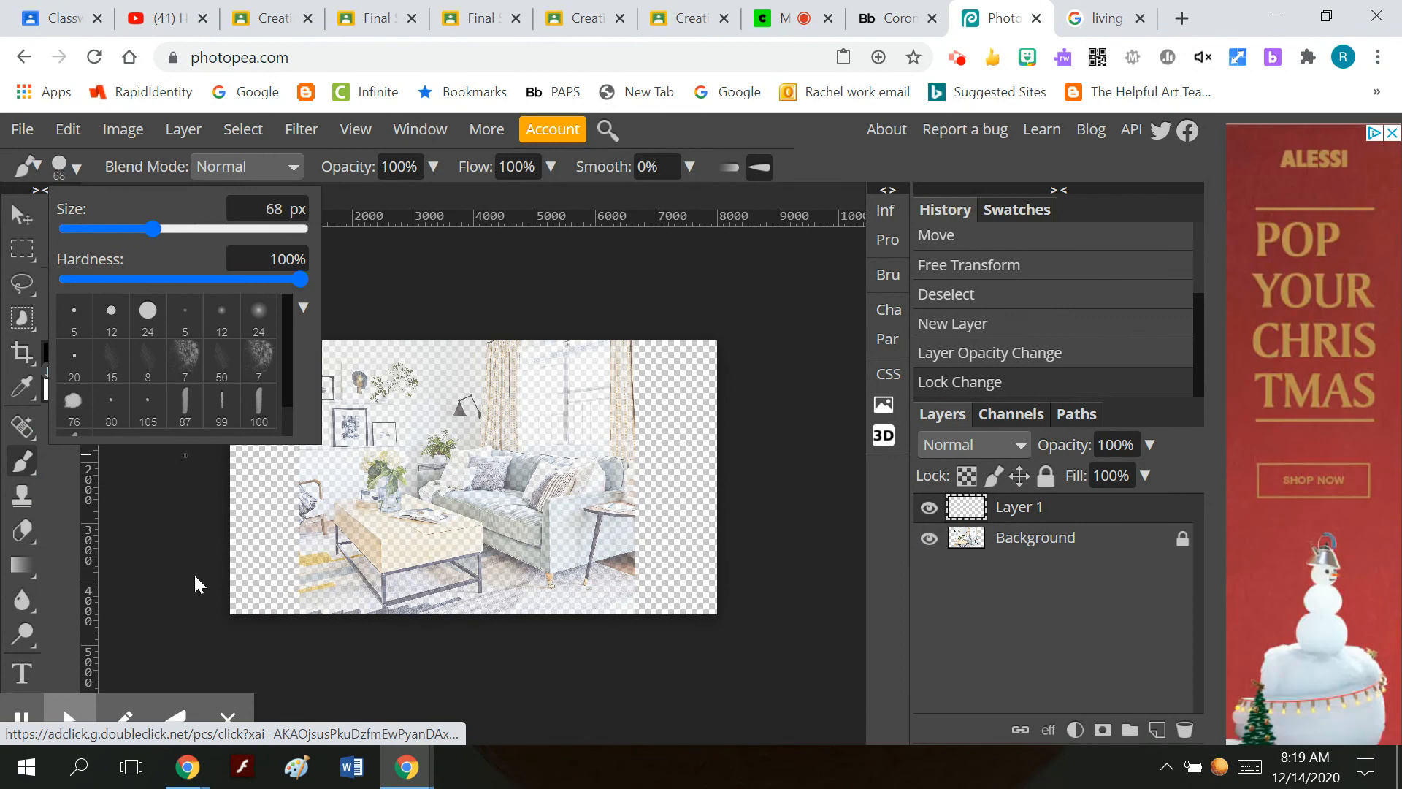
click(205, 520)
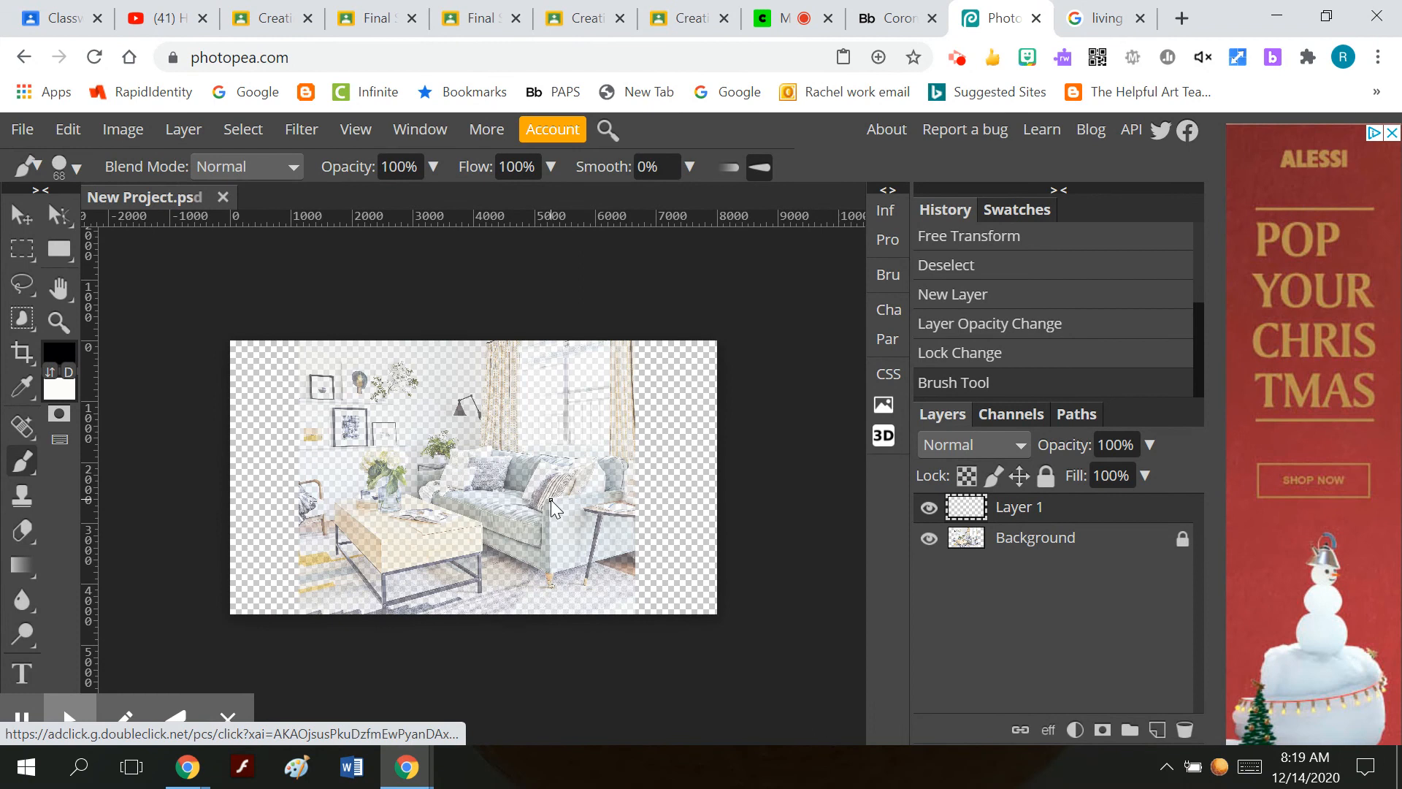
Trace the sofa arm's outer side with straight black brush lines along its front vertical, lower and upper edges.
click(549, 500)
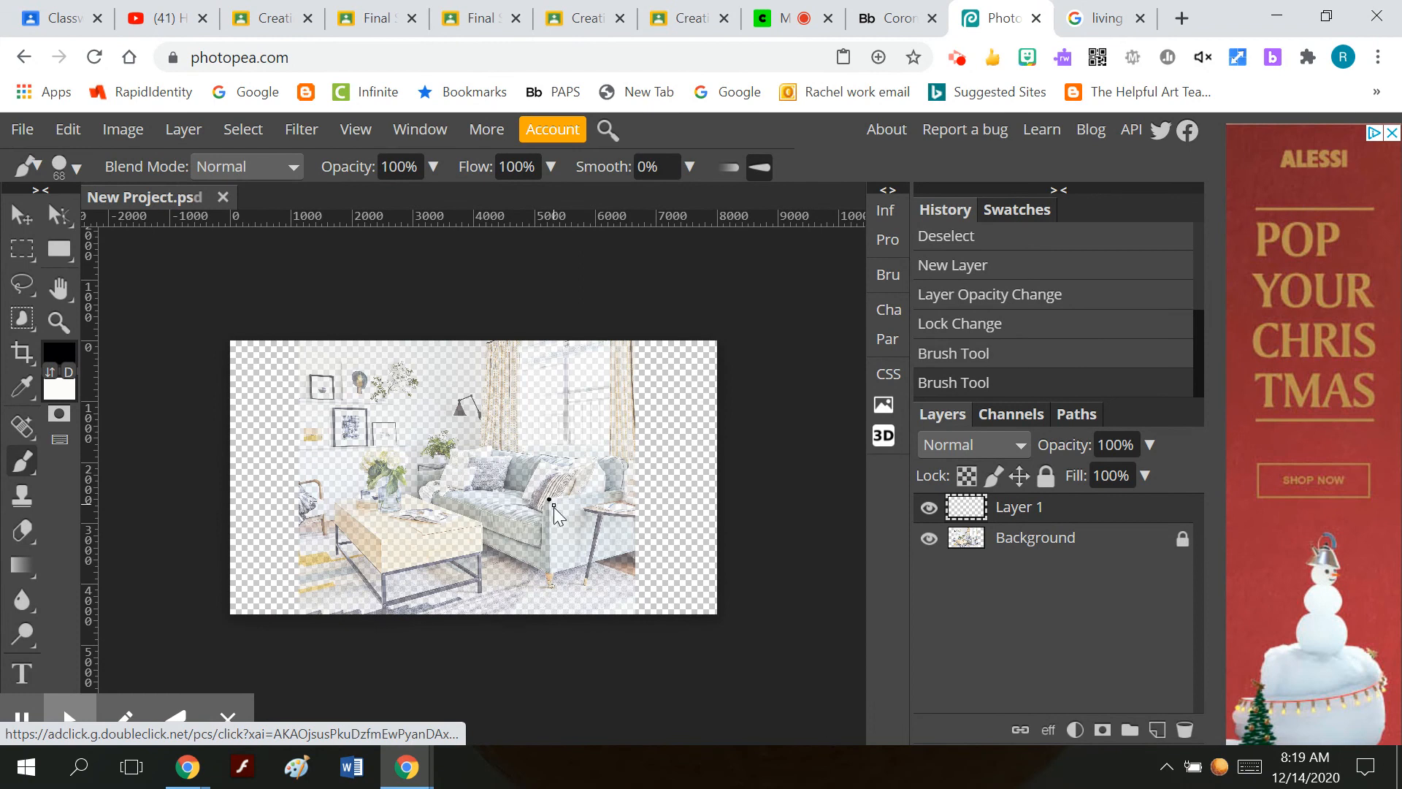
shift+click(551, 572)
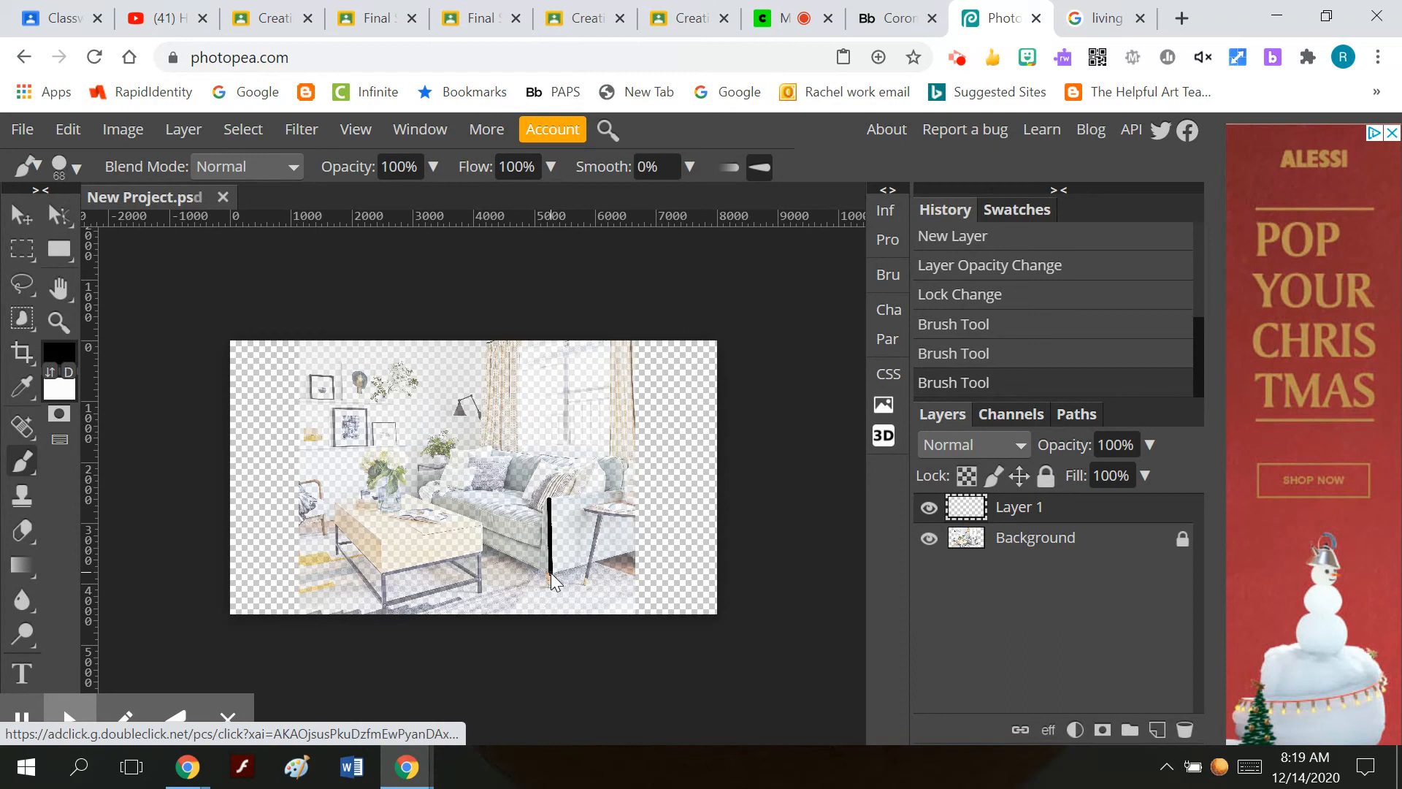
shift+click(634, 549)
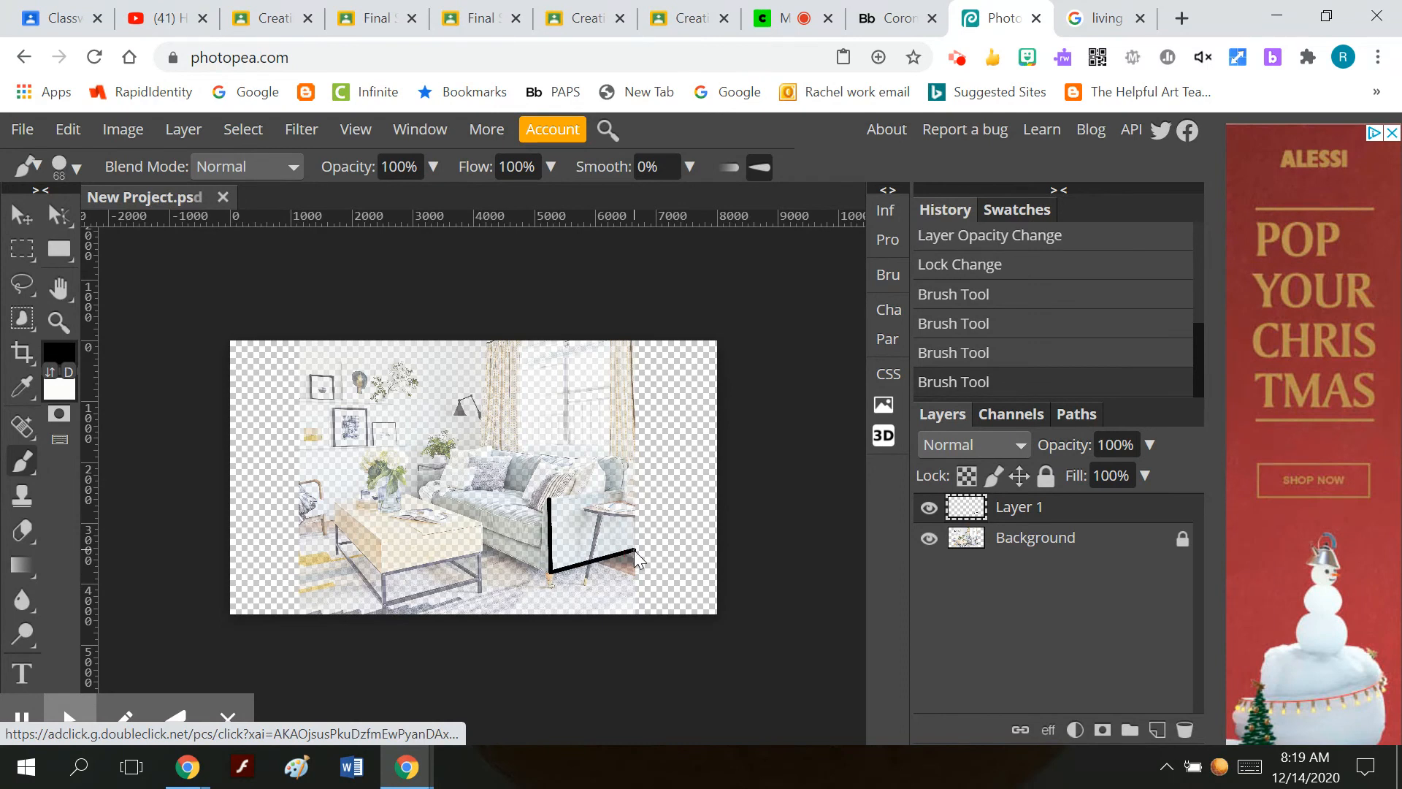
click(549, 498)
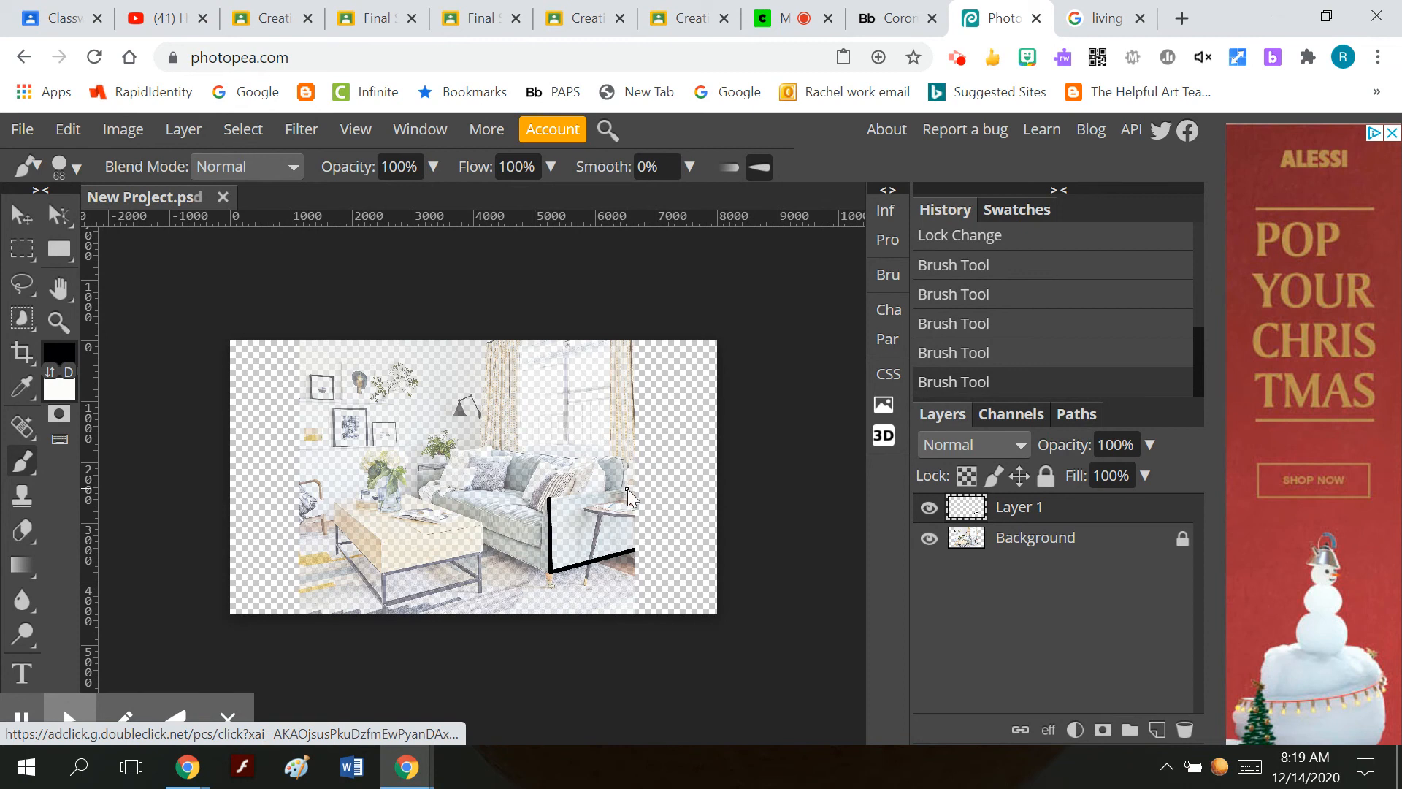
shift+click(630, 488)
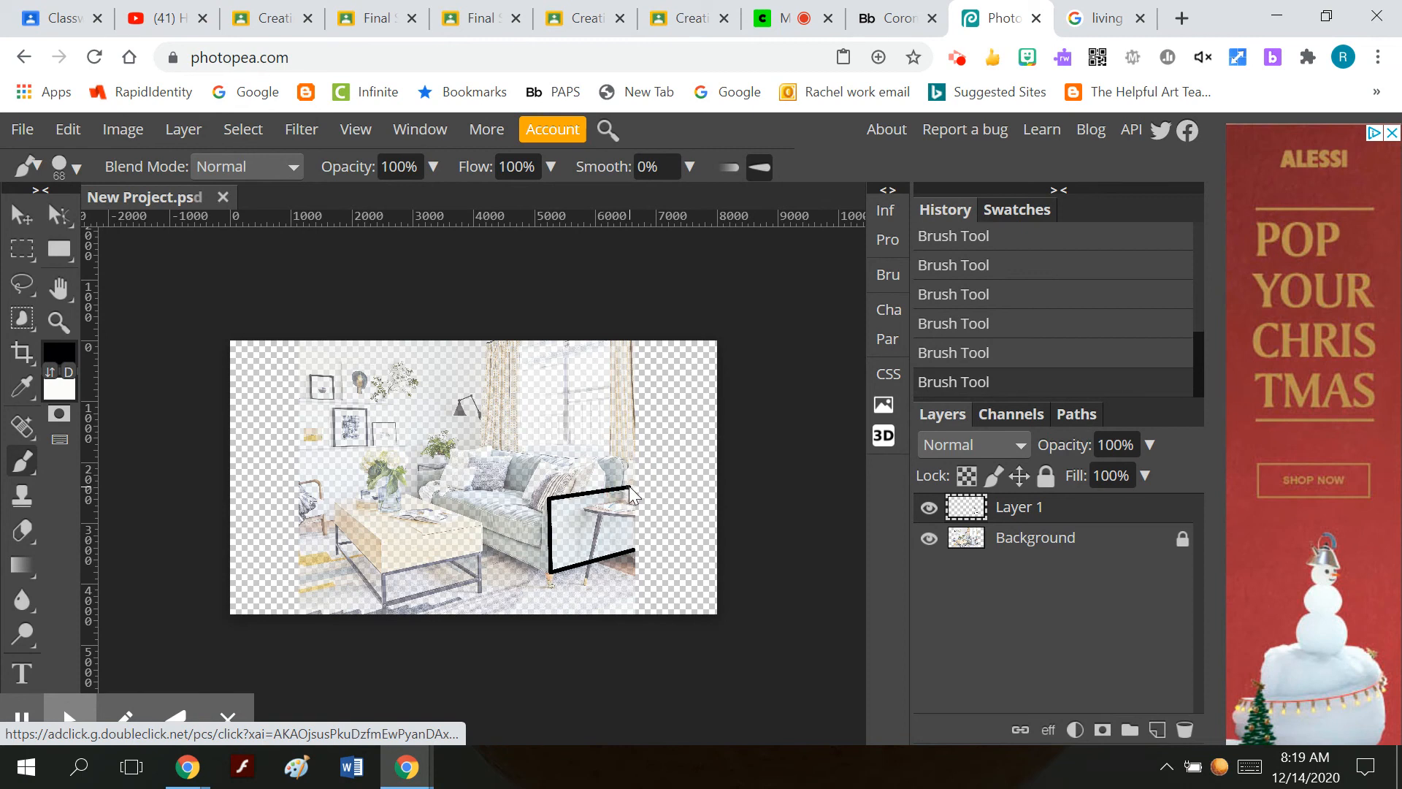
Trace the narrow front panel of the sofa arm with straight black brush lines beside its vertical edge.
click(550, 571)
click(543, 571)
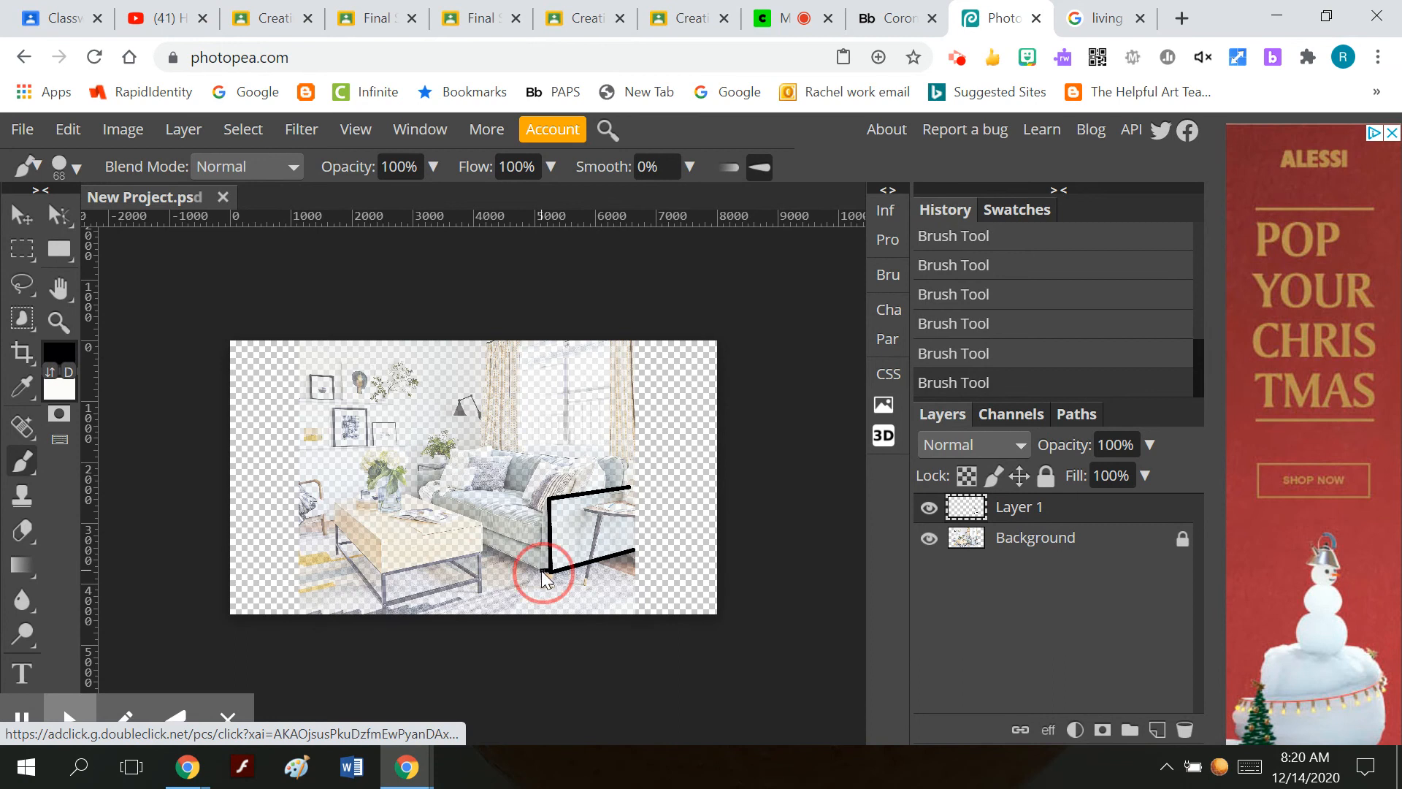
shift+click(541, 501)
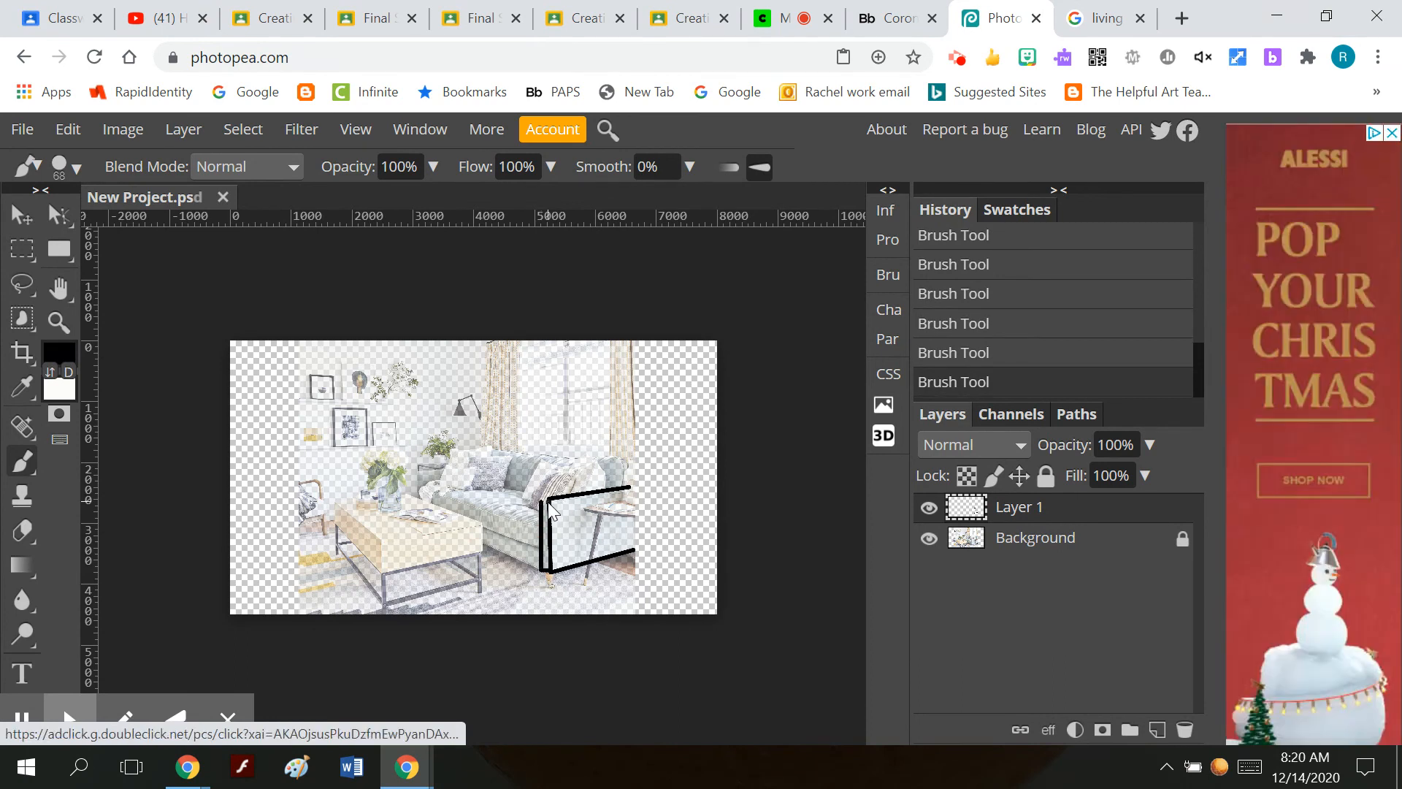
shift+click(548, 501)
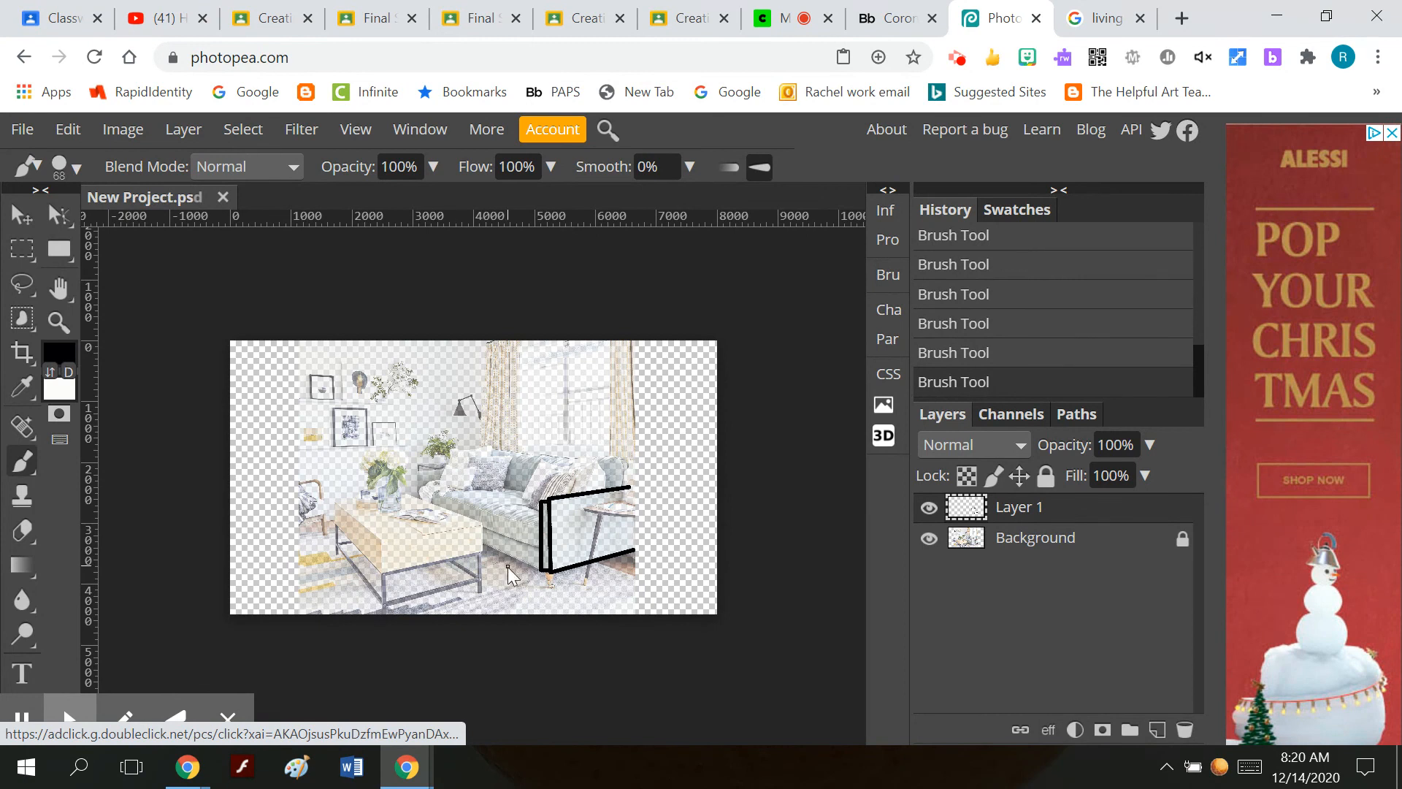
Trace the coffee table's top and front face with connected straight black brush lines, undoing the misplaced stroke.
click(480, 523)
shift+click(483, 552)
key(ctrl+z)
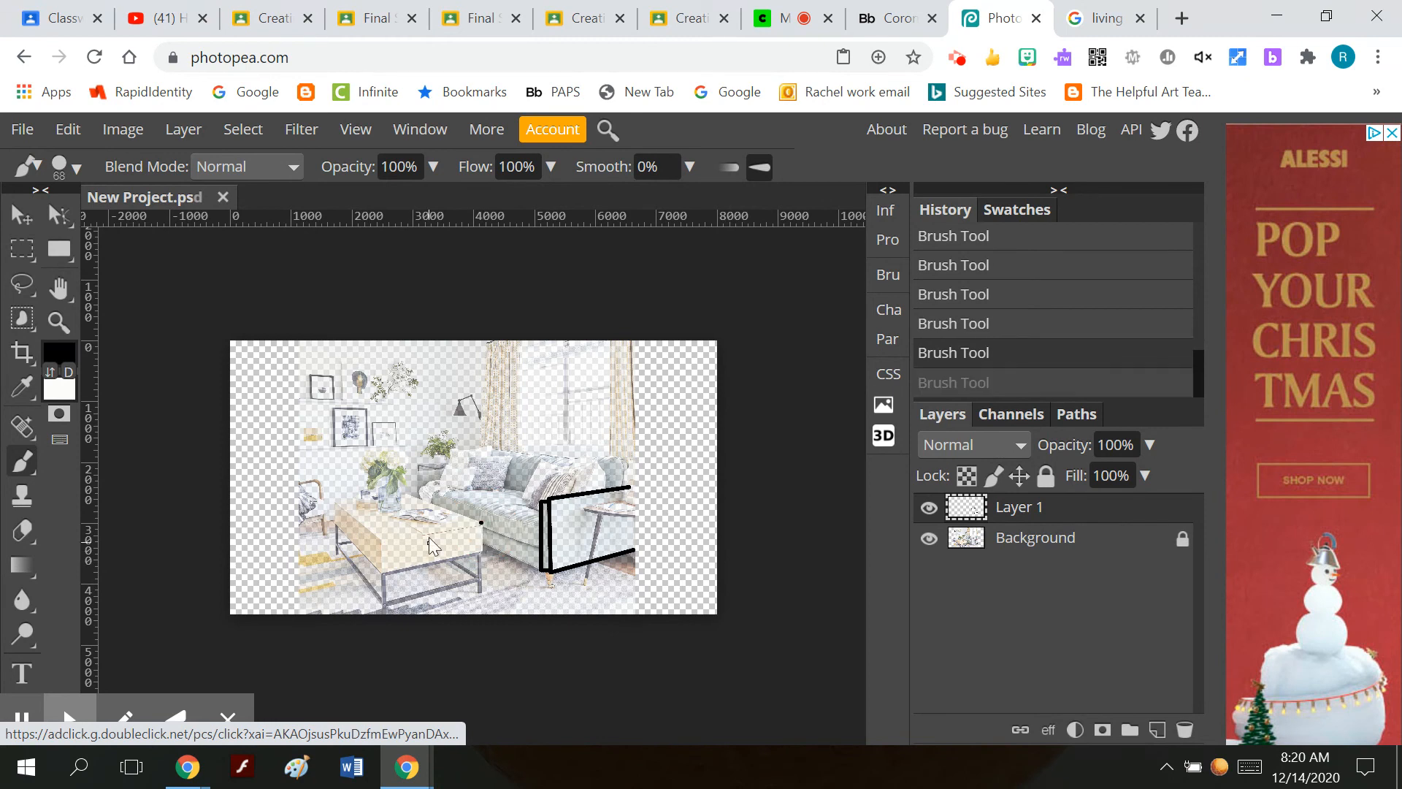
click(332, 498)
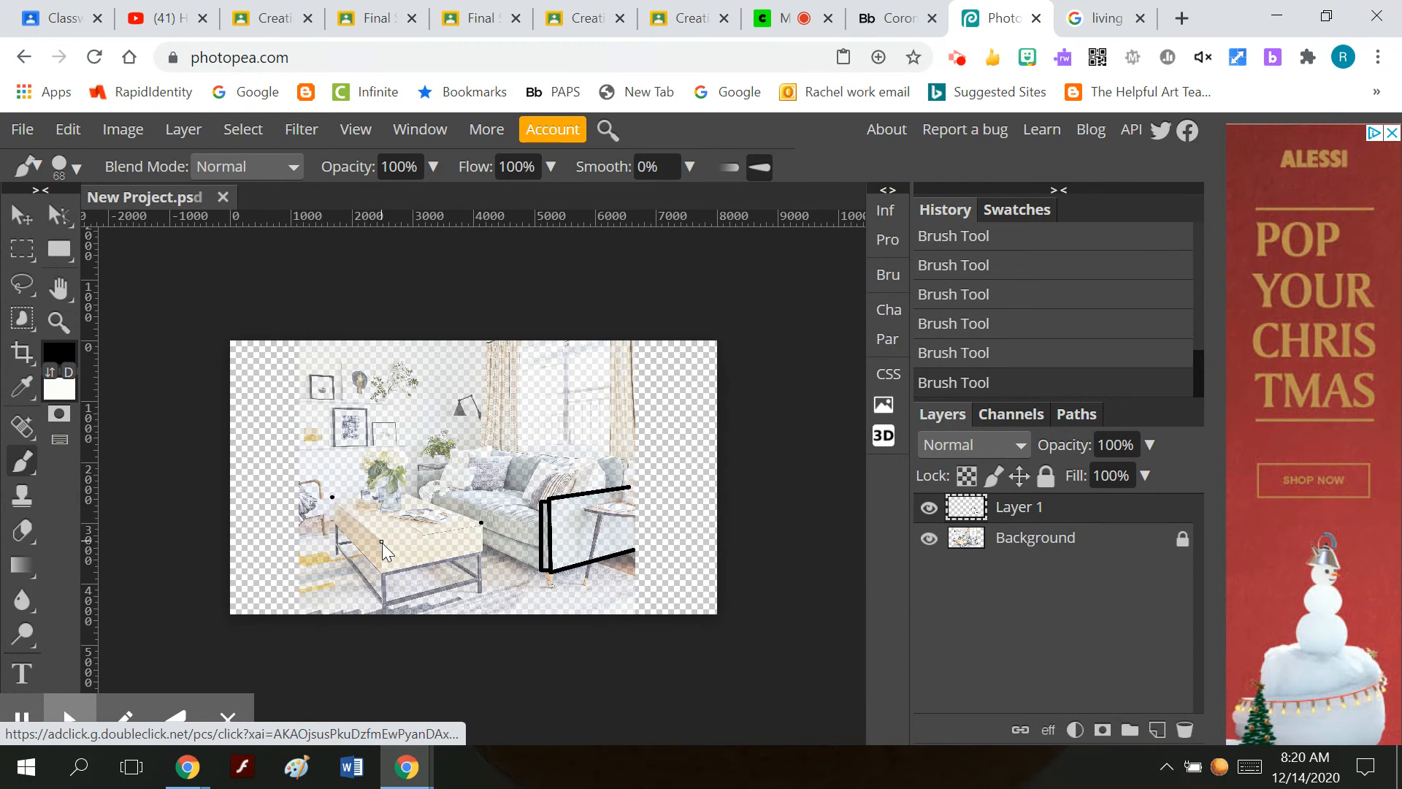
shift+click(383, 542)
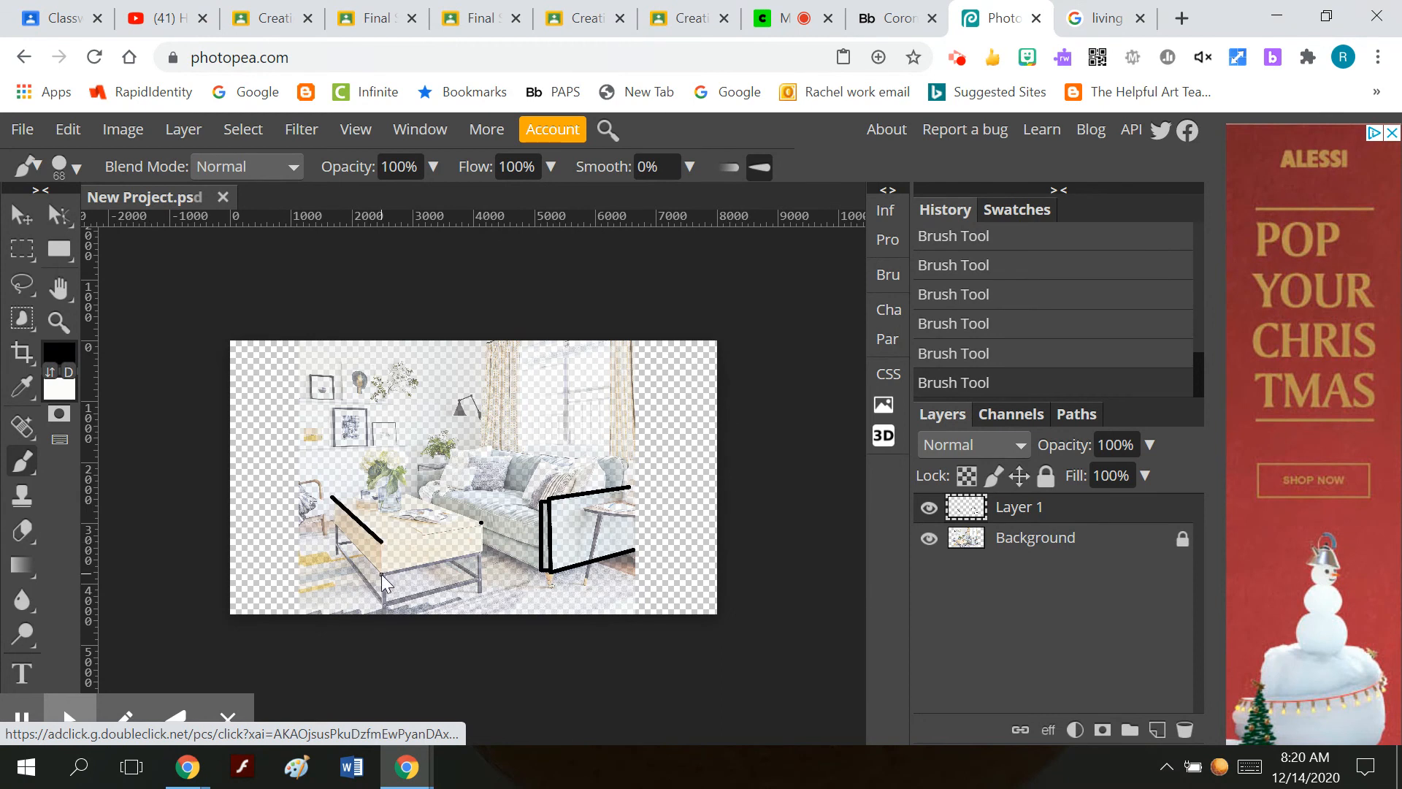
shift+click(381, 574)
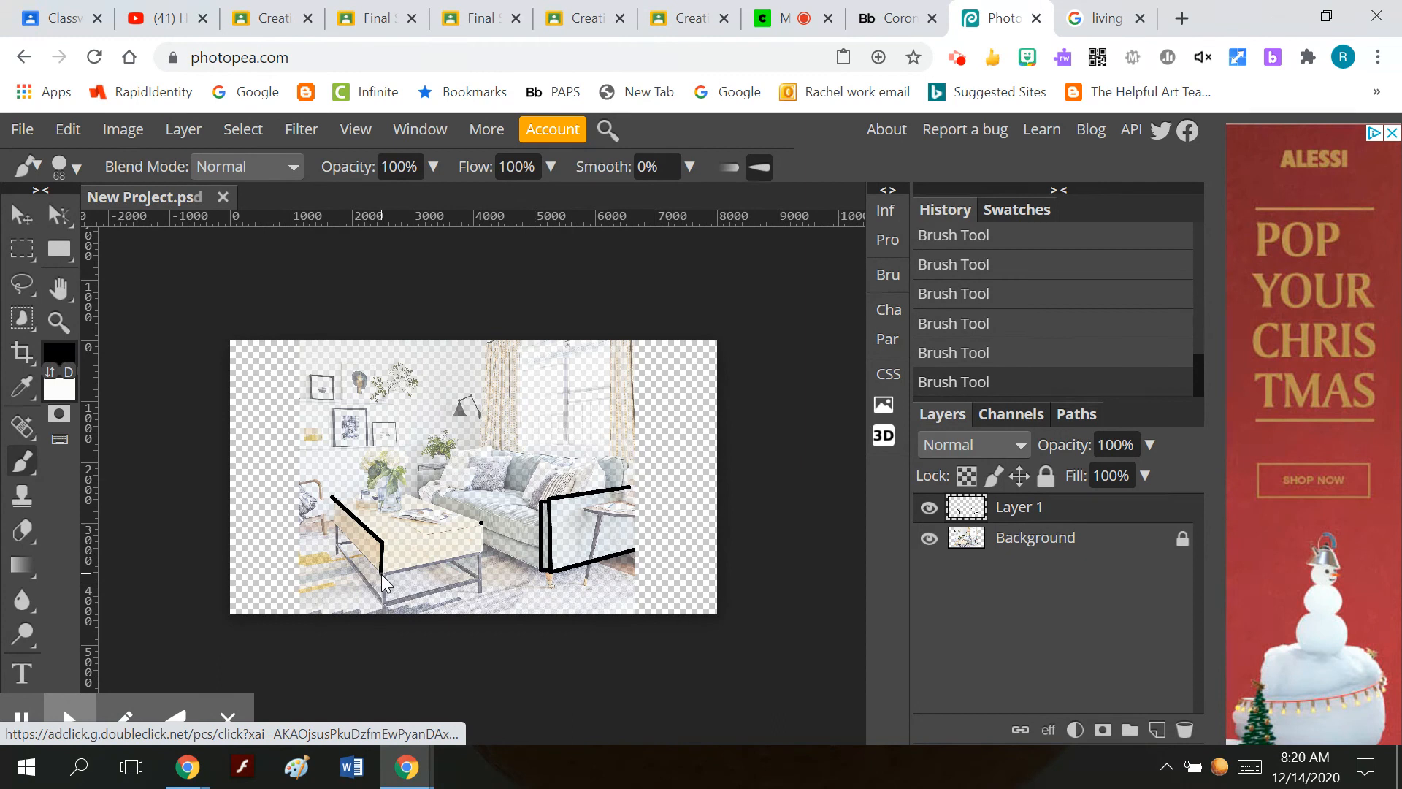
shift+click(484, 551)
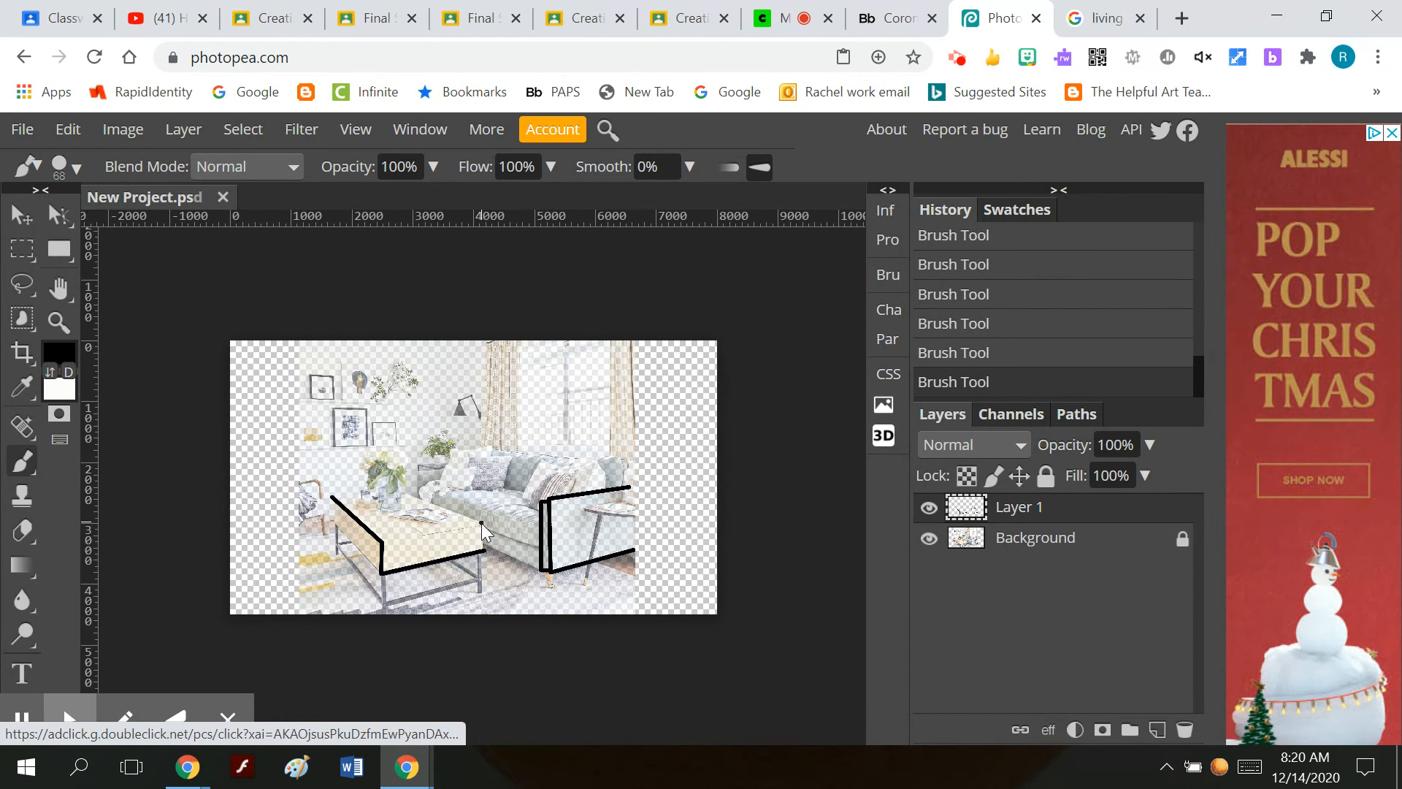
shift+click(480, 523)
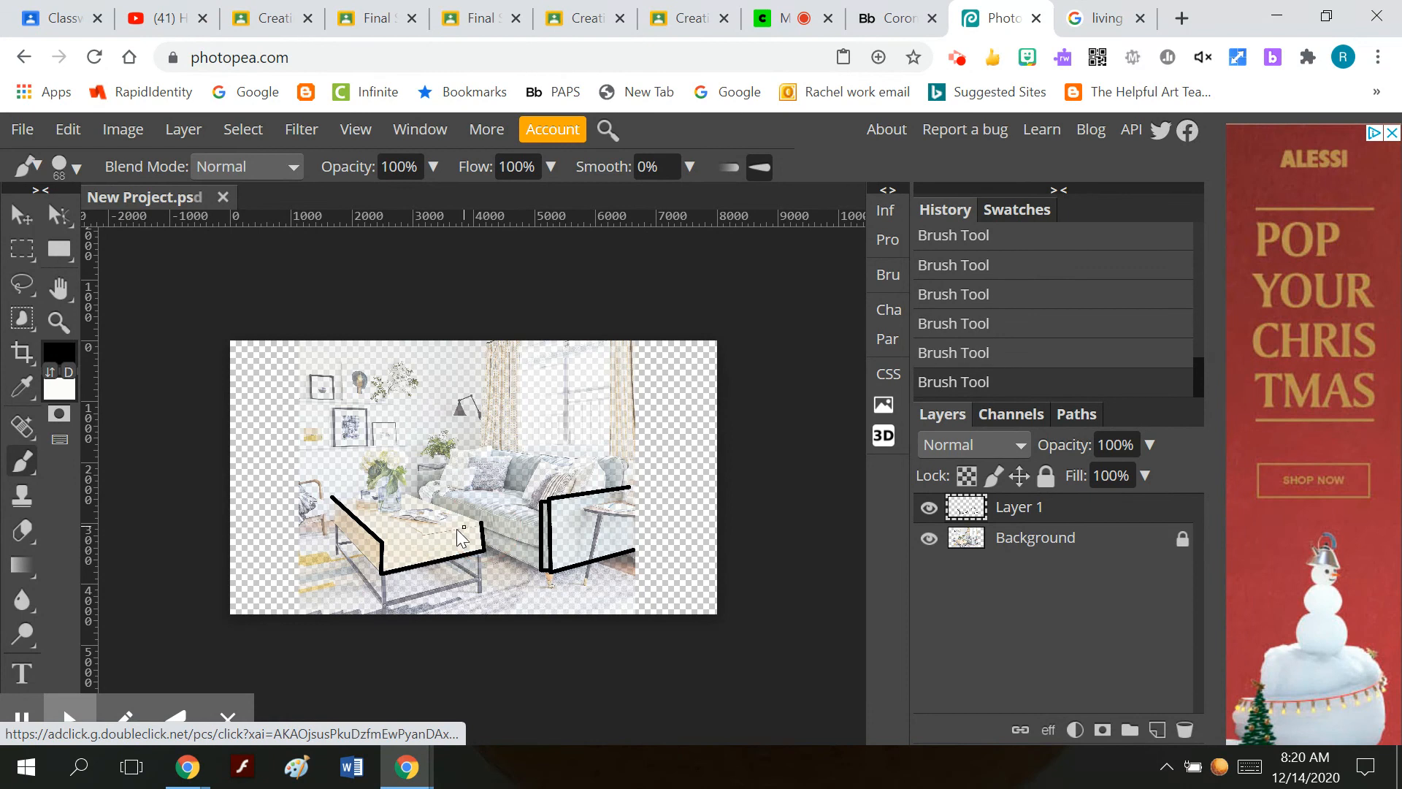
shift+click(382, 541)
shift+click(401, 488)
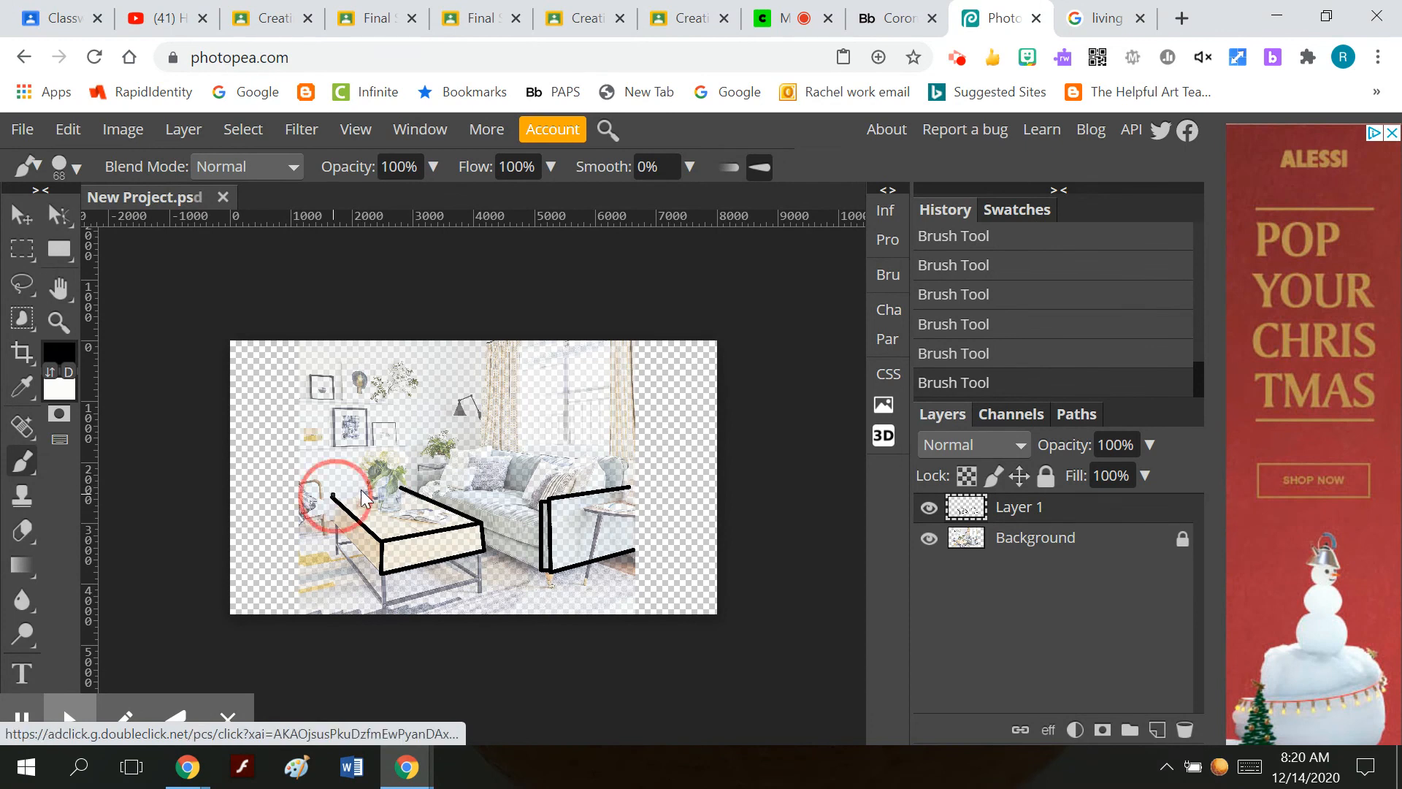
shift+click(401, 487)
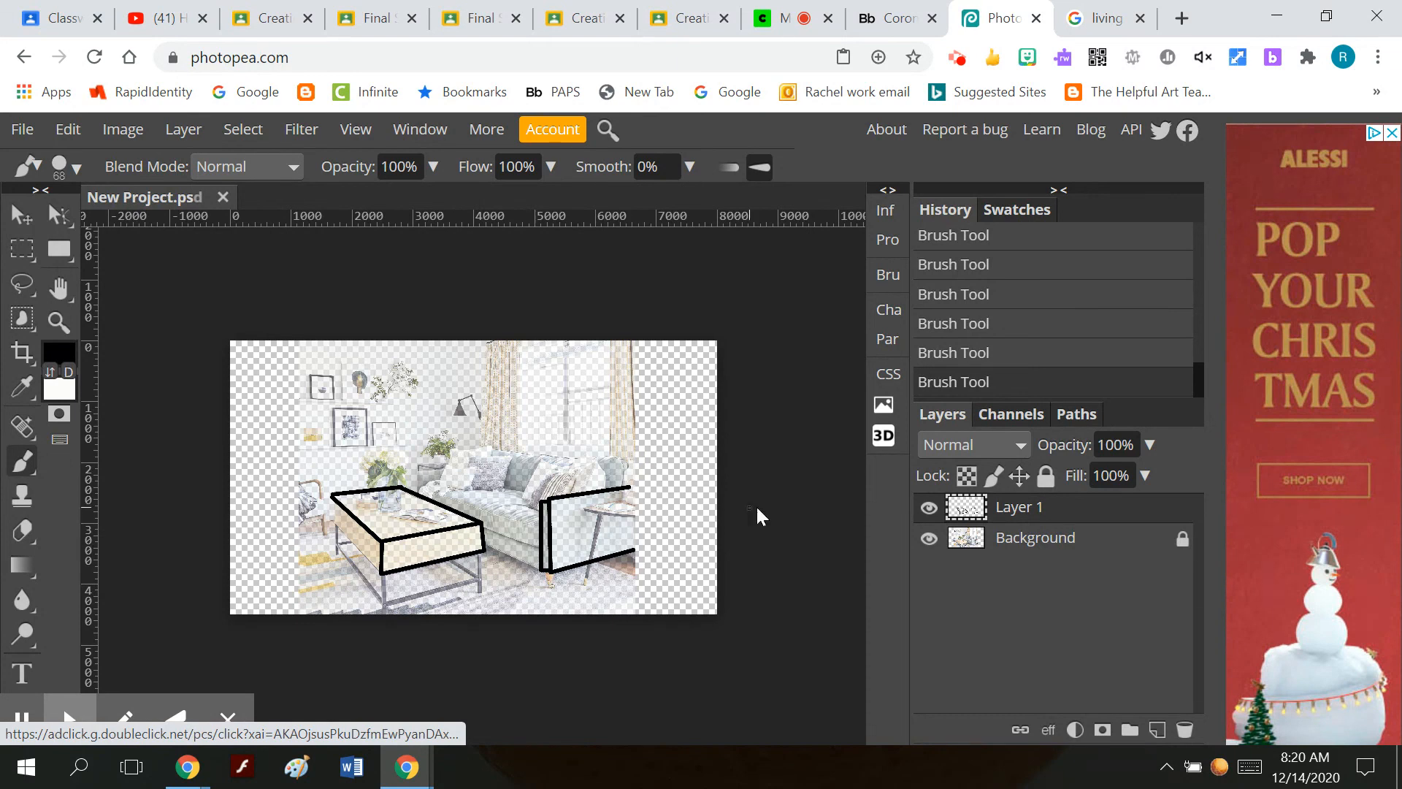
Hide the Background layer and add a new empty layer directly beneath Layer 1.
click(927, 539)
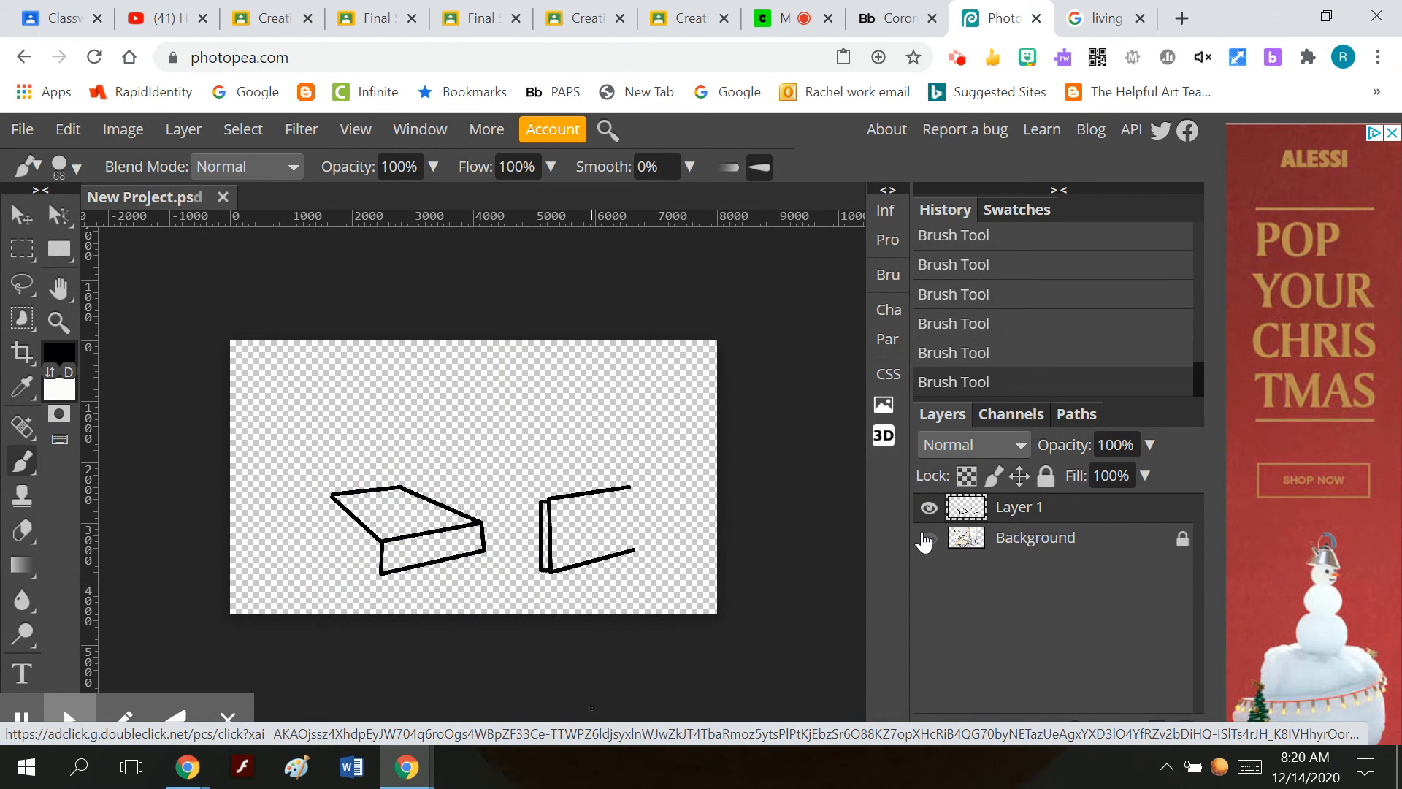
click(170, 125)
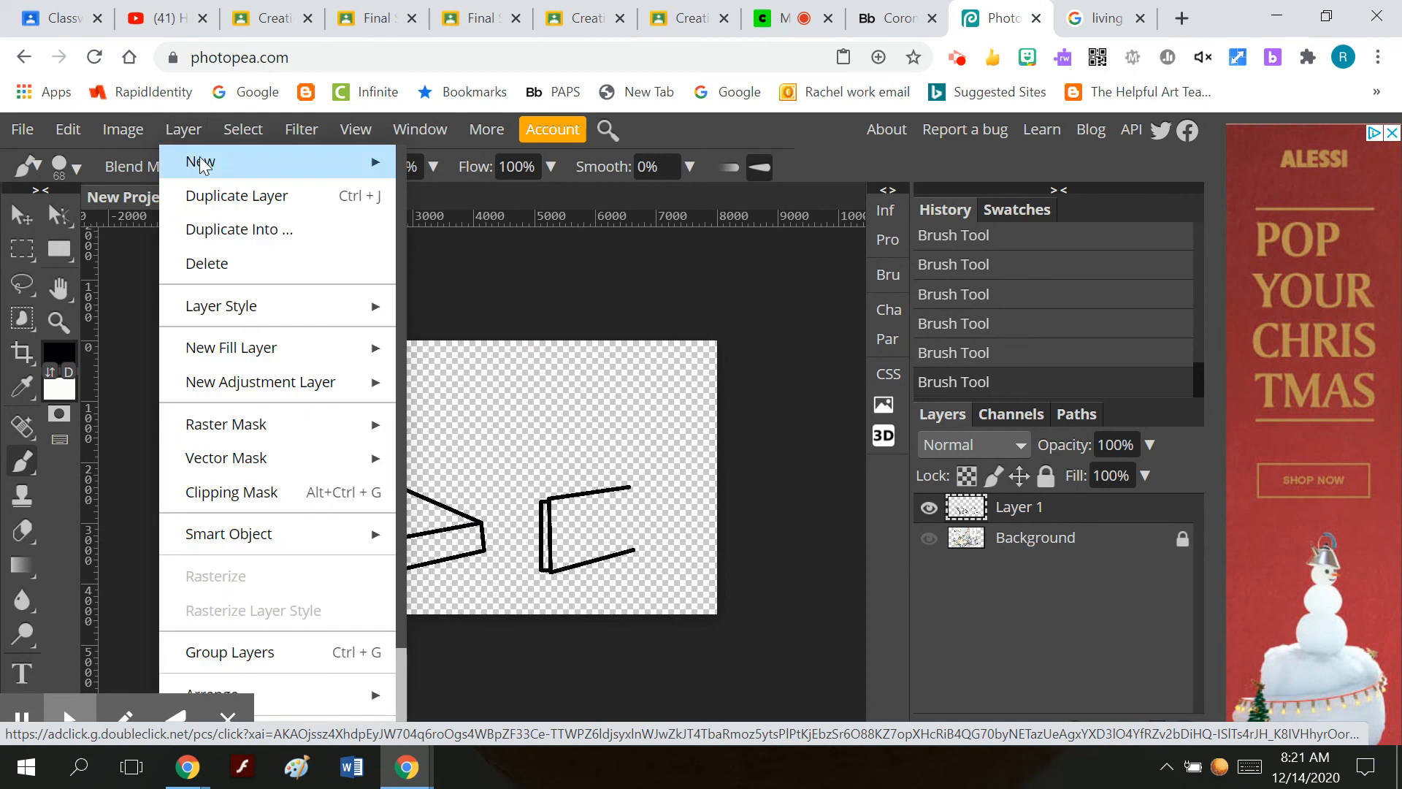
mouse_move(197, 158)
click(441, 167)
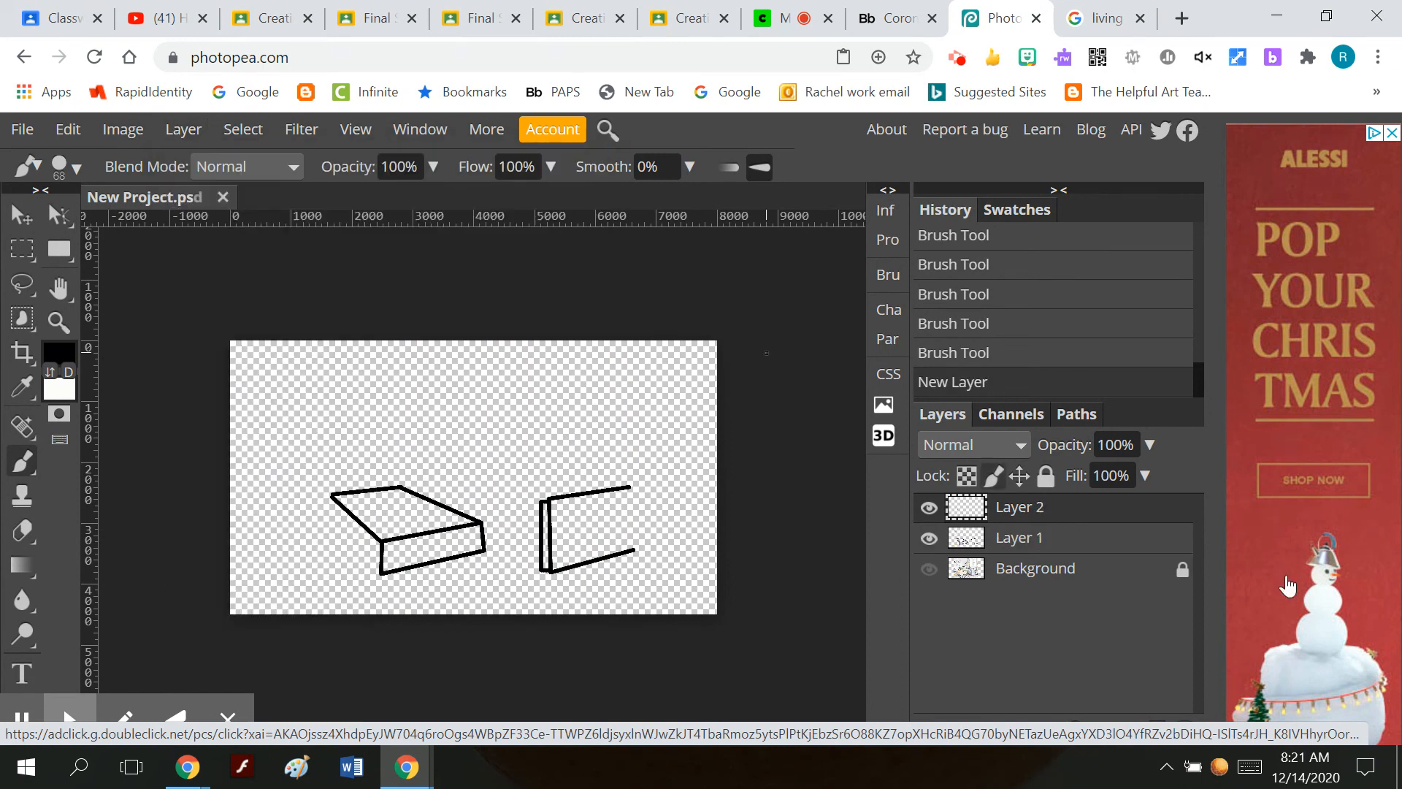
click(1149, 514)
drag(1149, 516, 1010, 537)
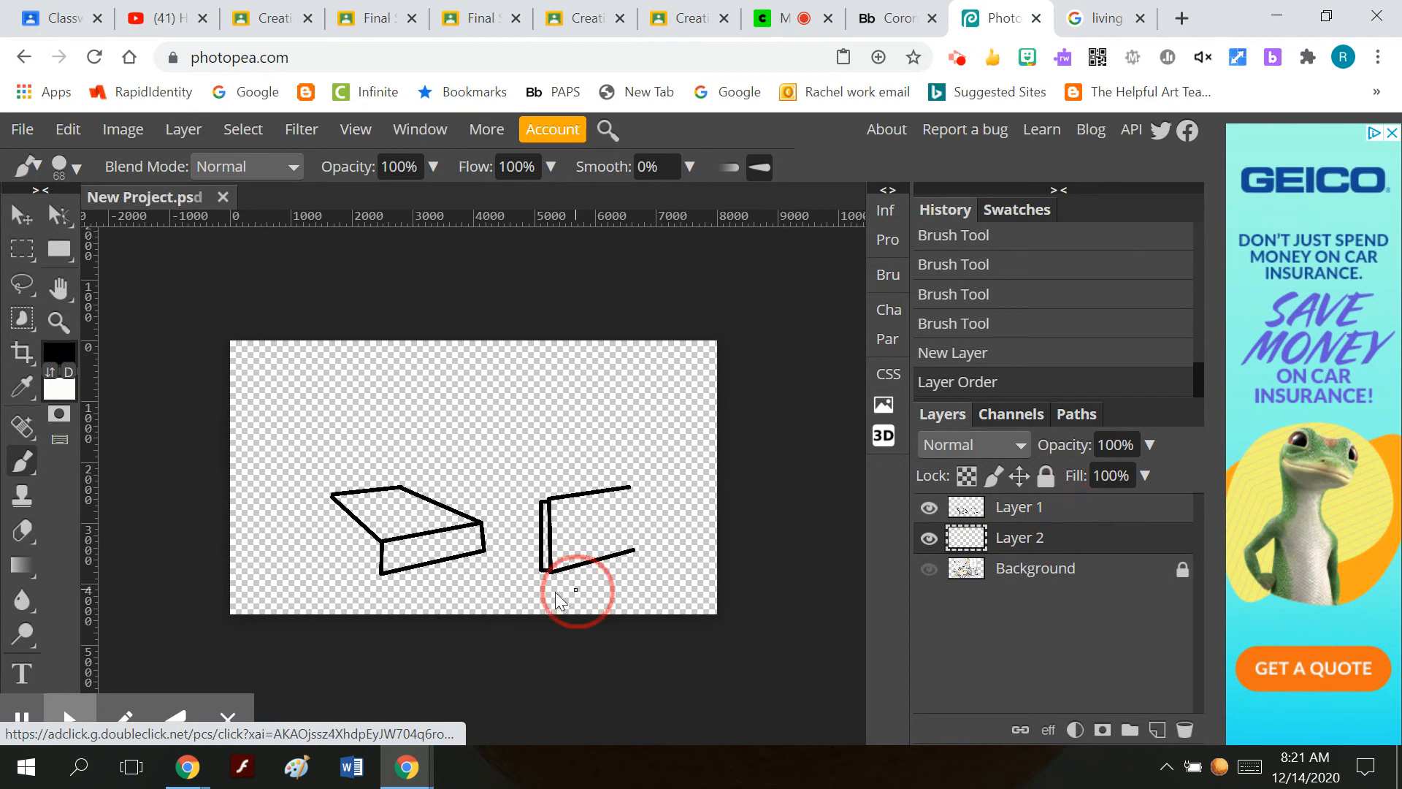
Select the coffee table's front face from Layer 1 with the Magic Wand and make Layer 2 the active layer.
click(22, 248)
click(442, 553)
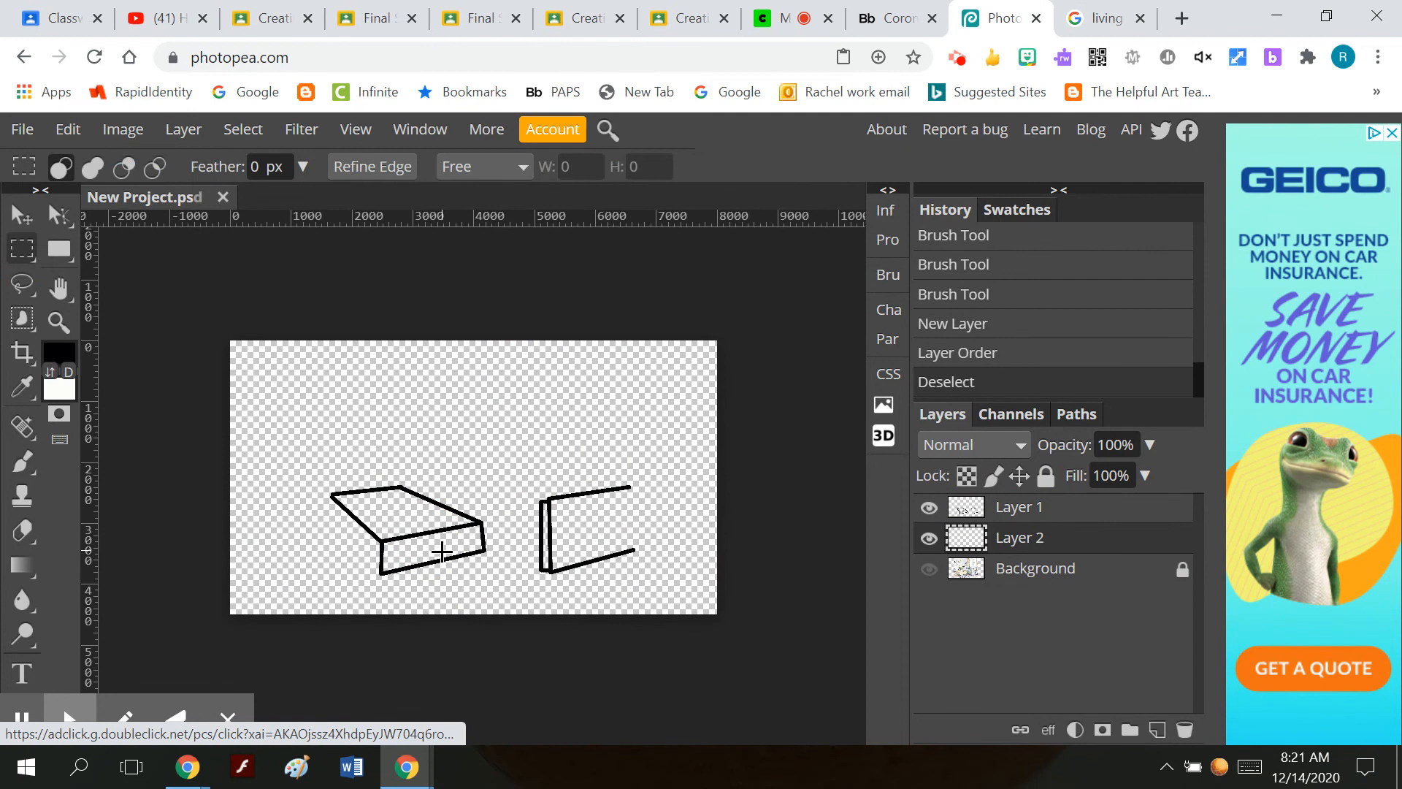
click(1017, 509)
click(428, 552)
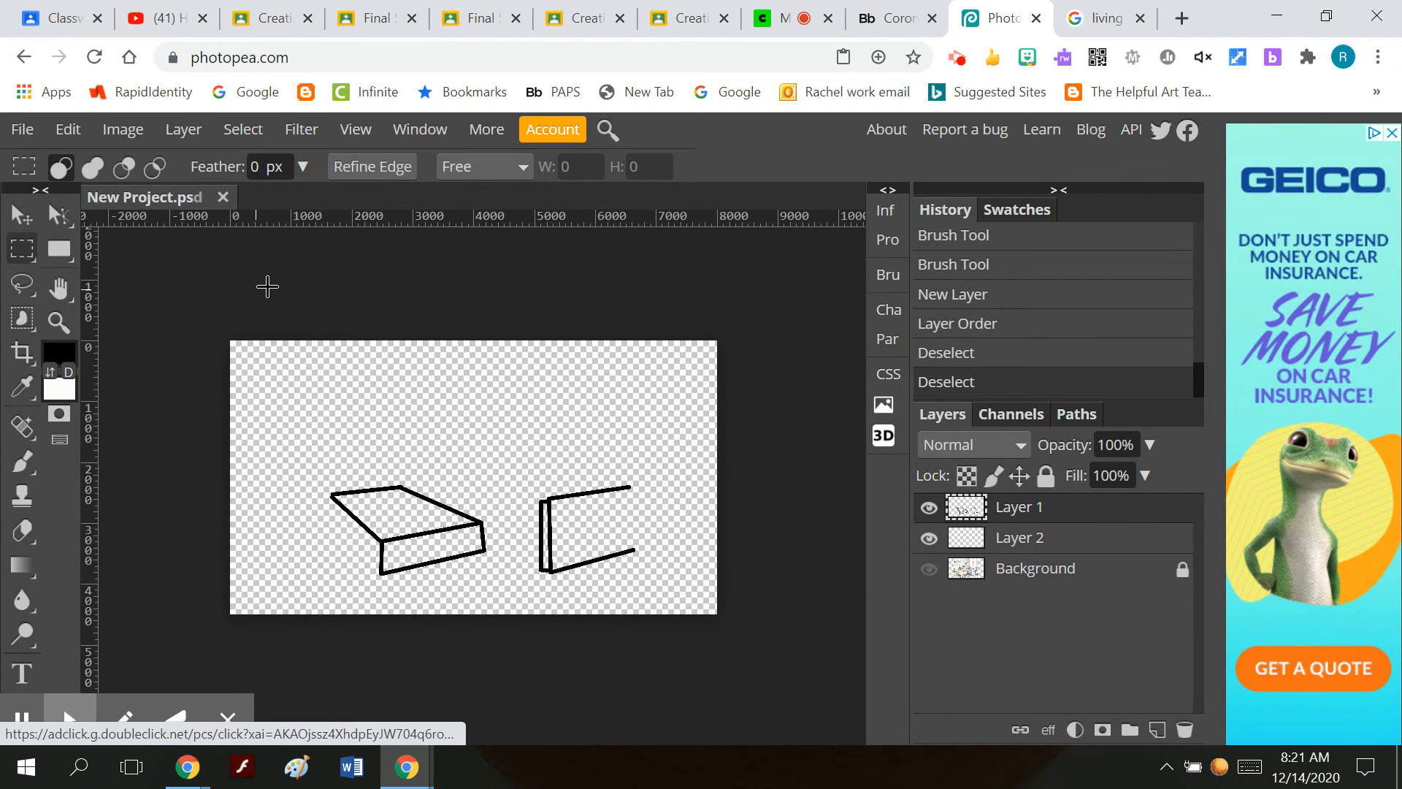
click(232, 130)
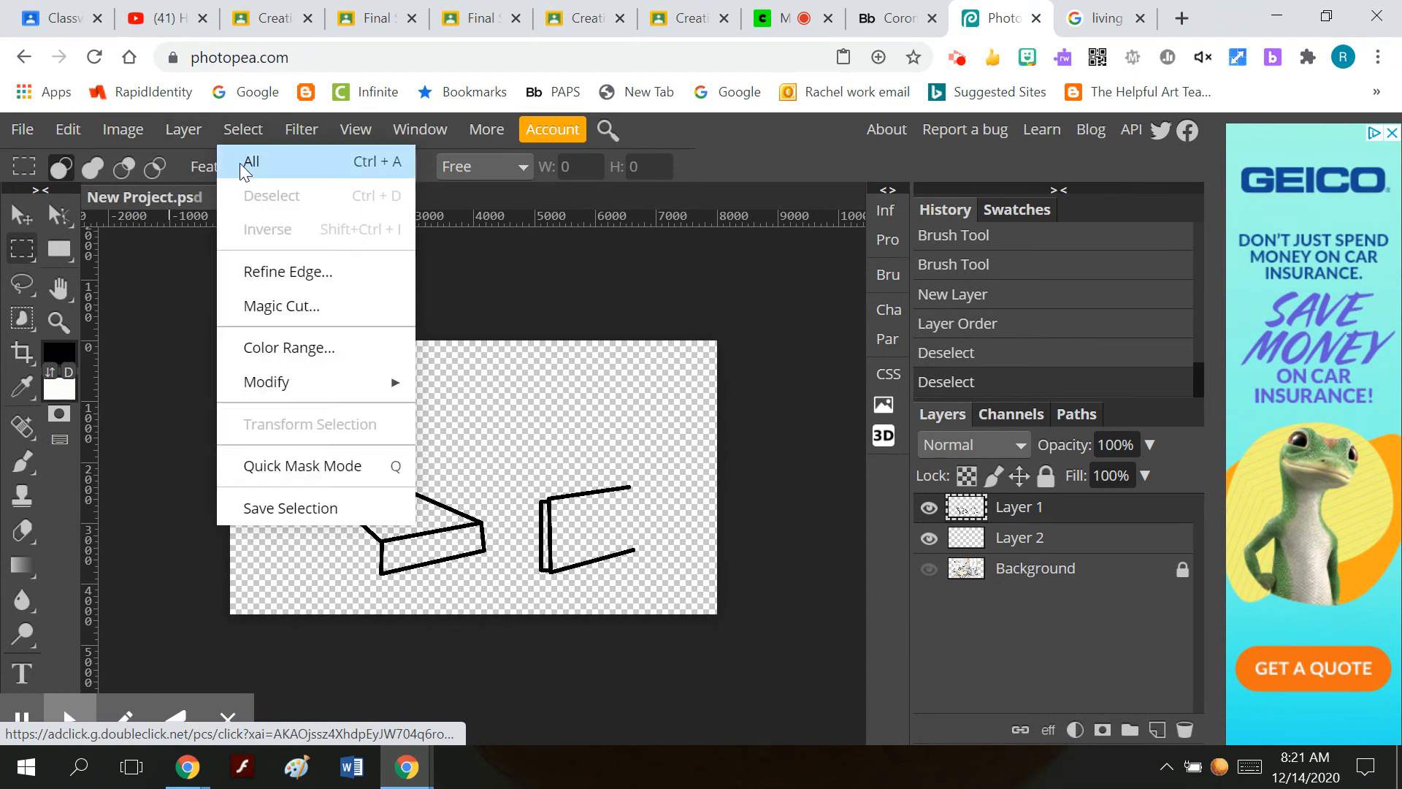
click(190, 338)
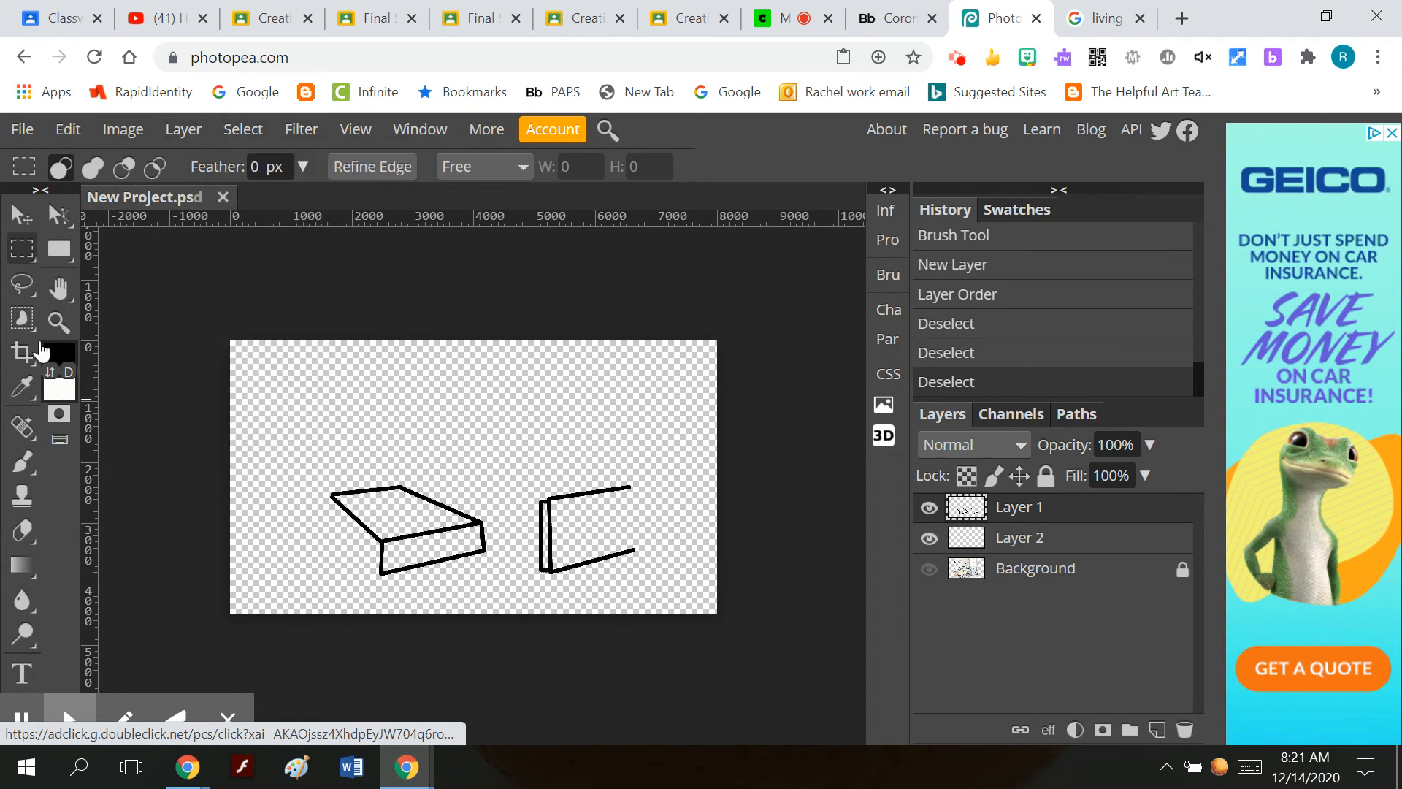
drag(28, 322, 114, 385)
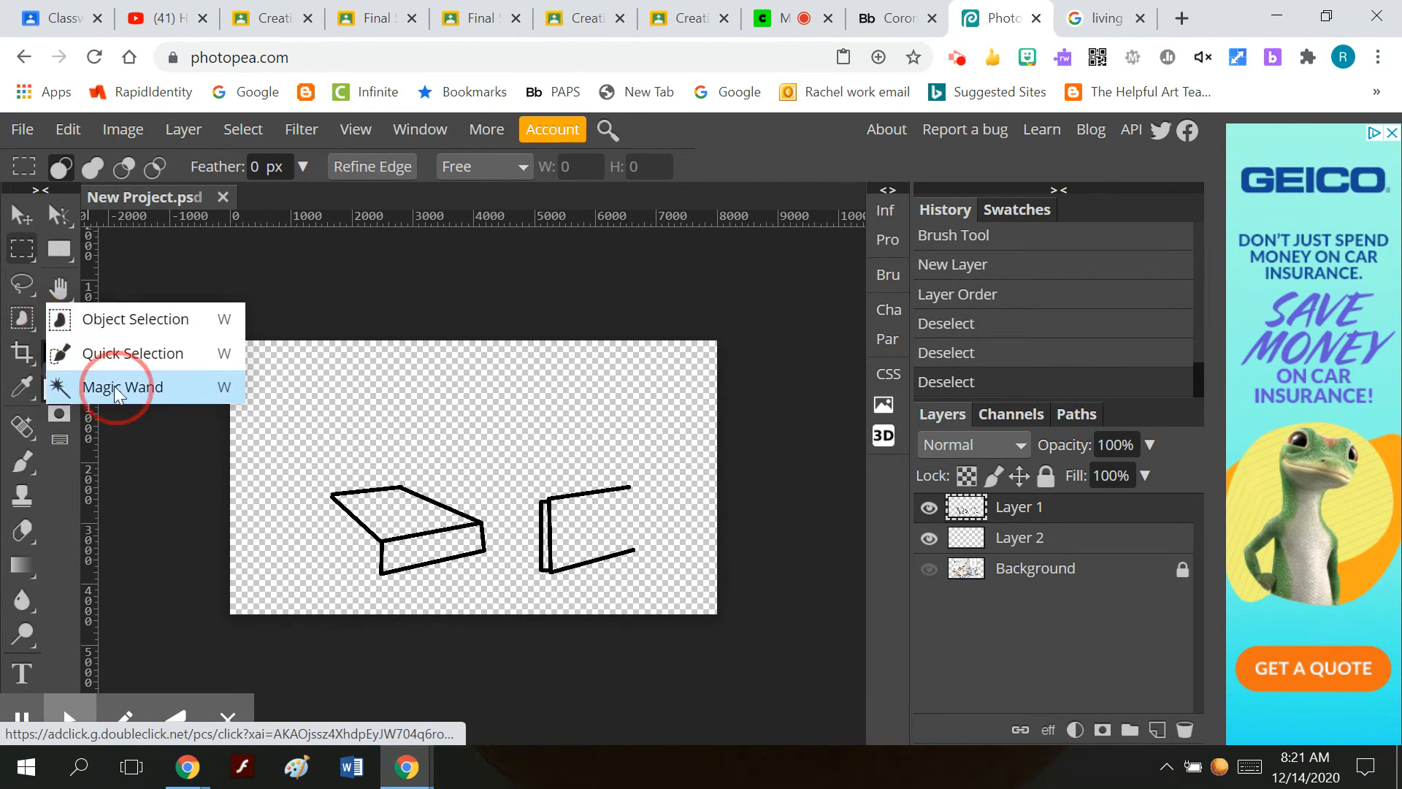
click(460, 553)
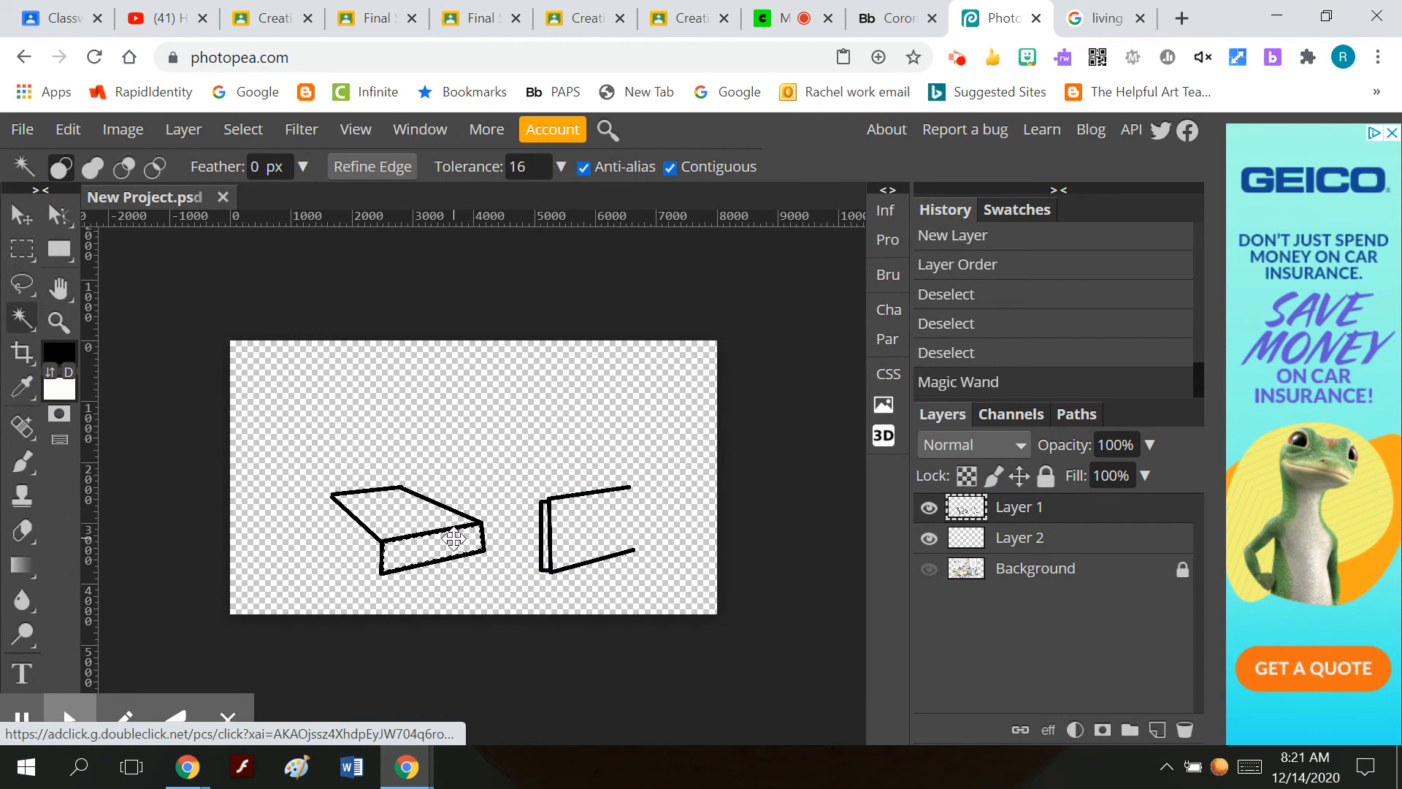
click(1011, 542)
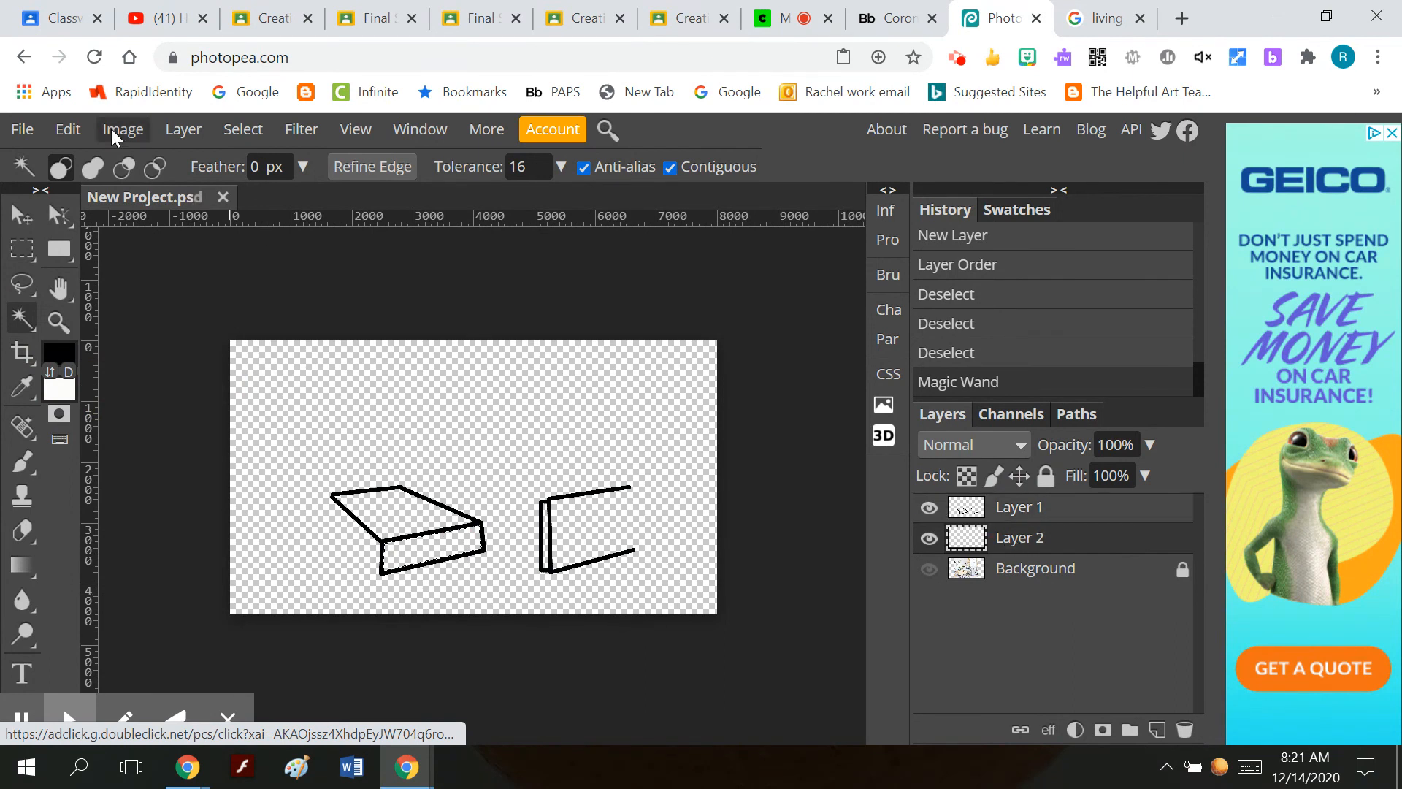
click(68, 130)
click(115, 491)
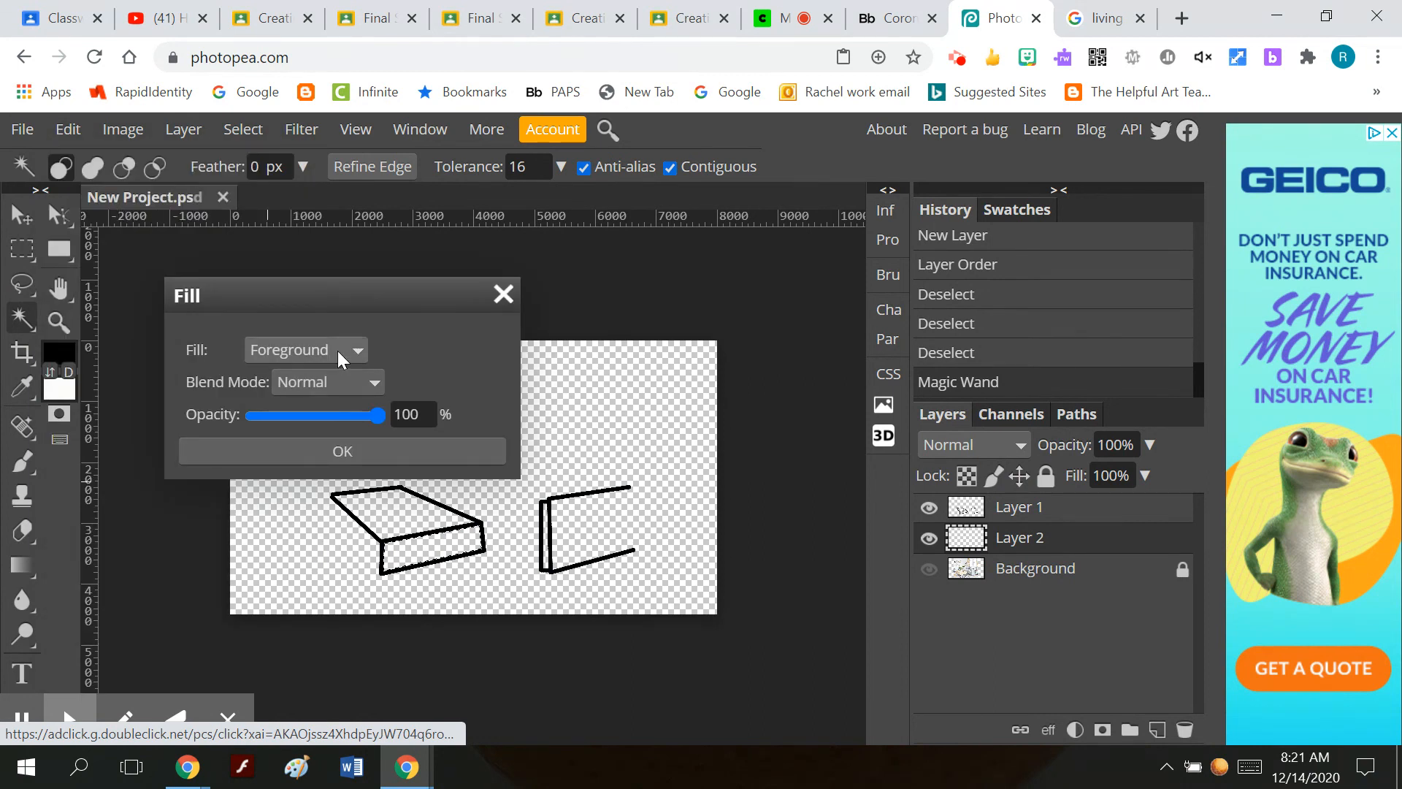
click(338, 350)
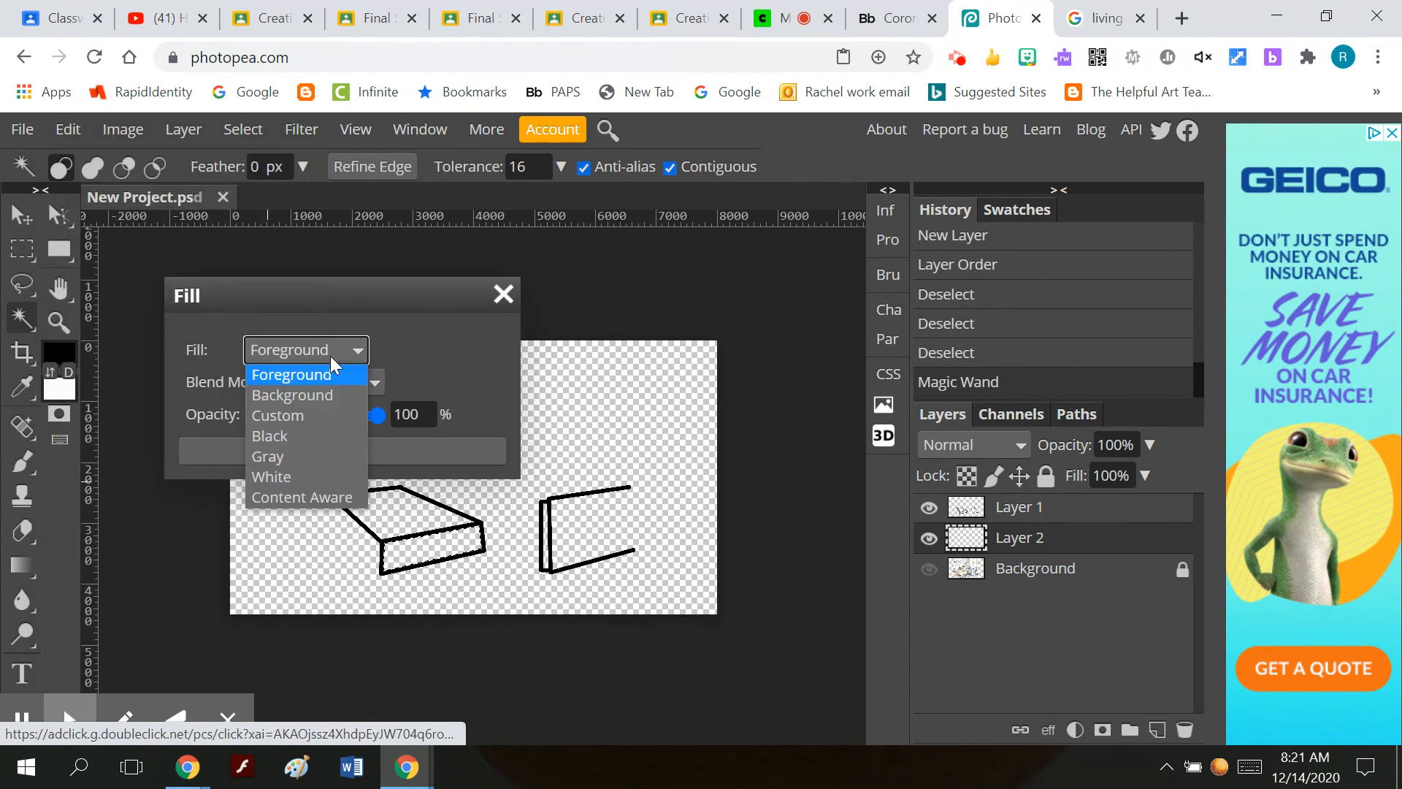
click(298, 415)
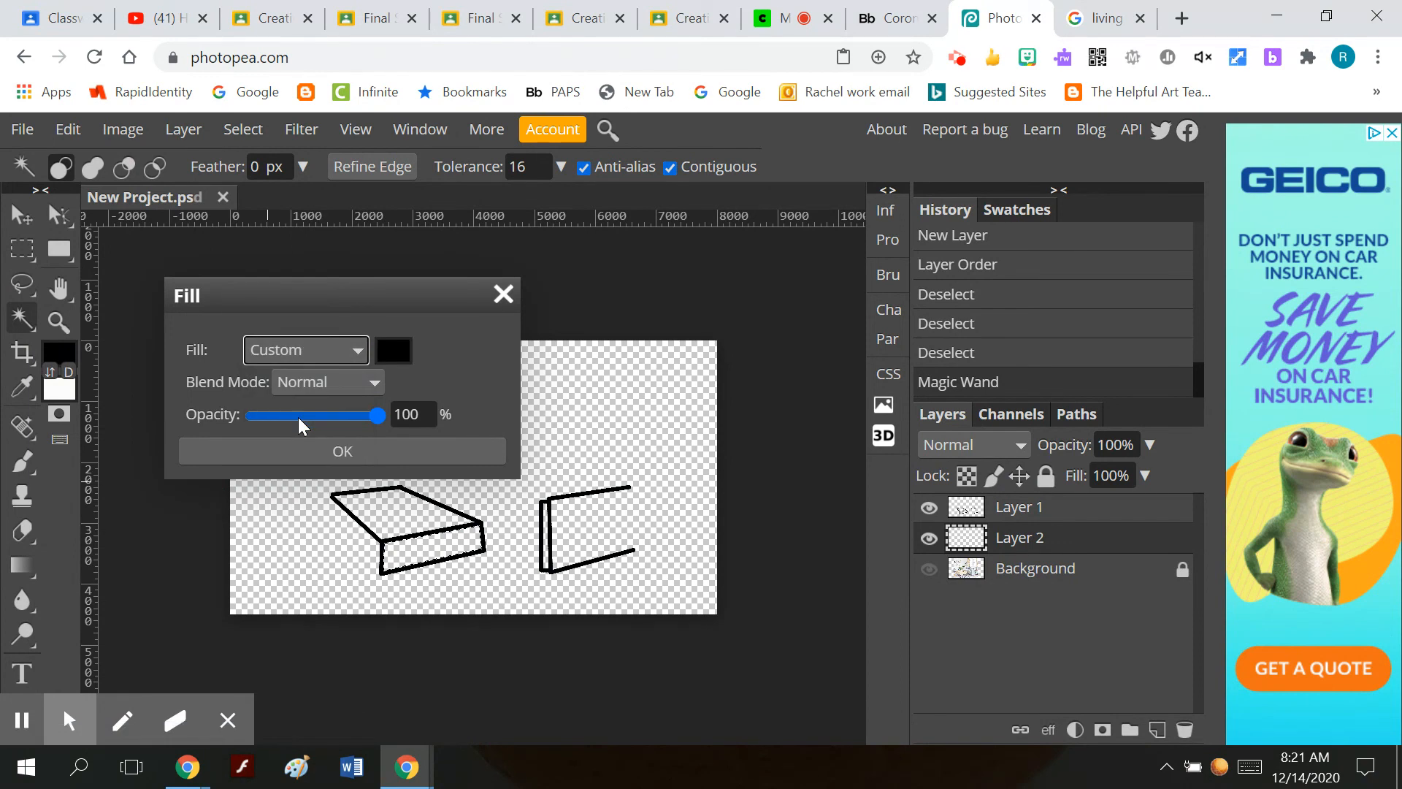
click(353, 349)
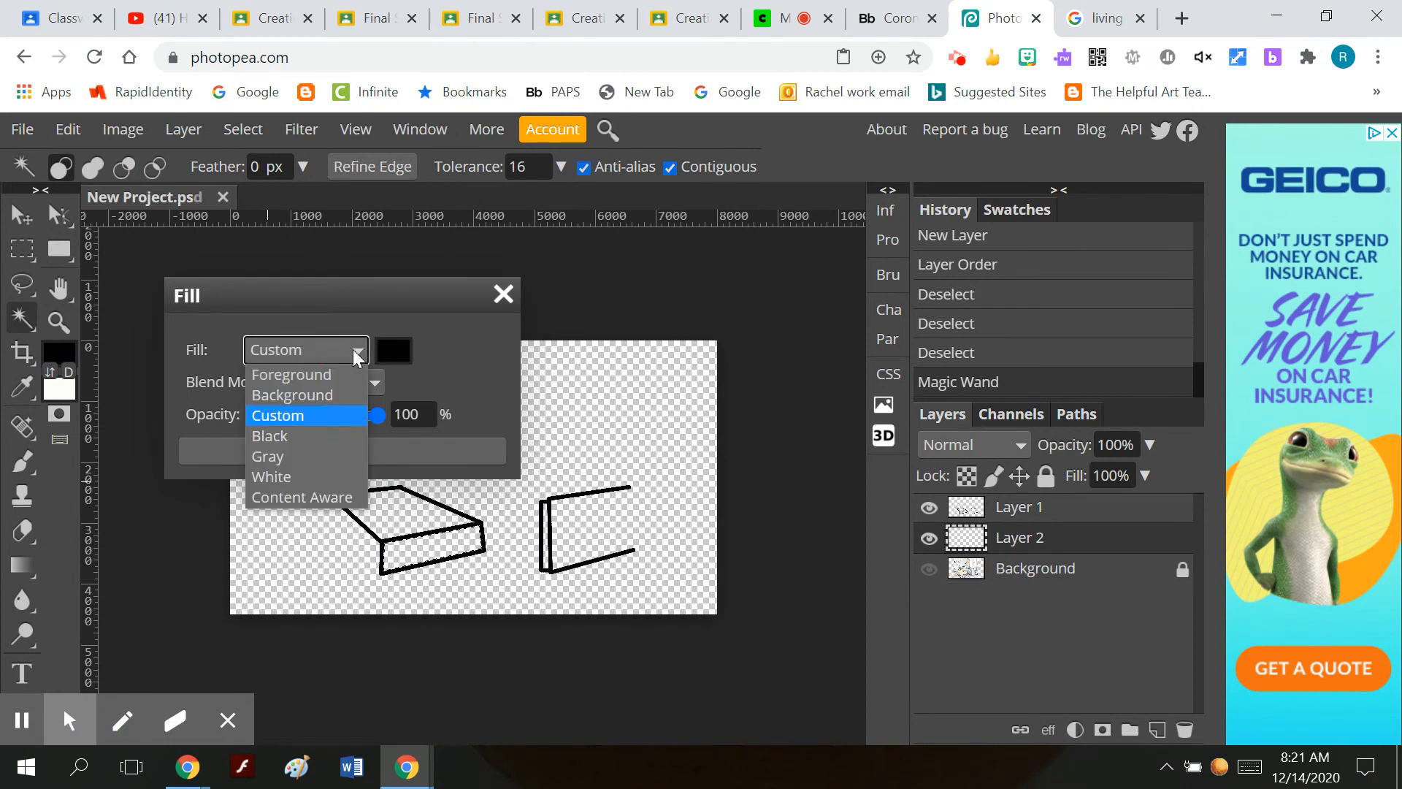
click(23, 387)
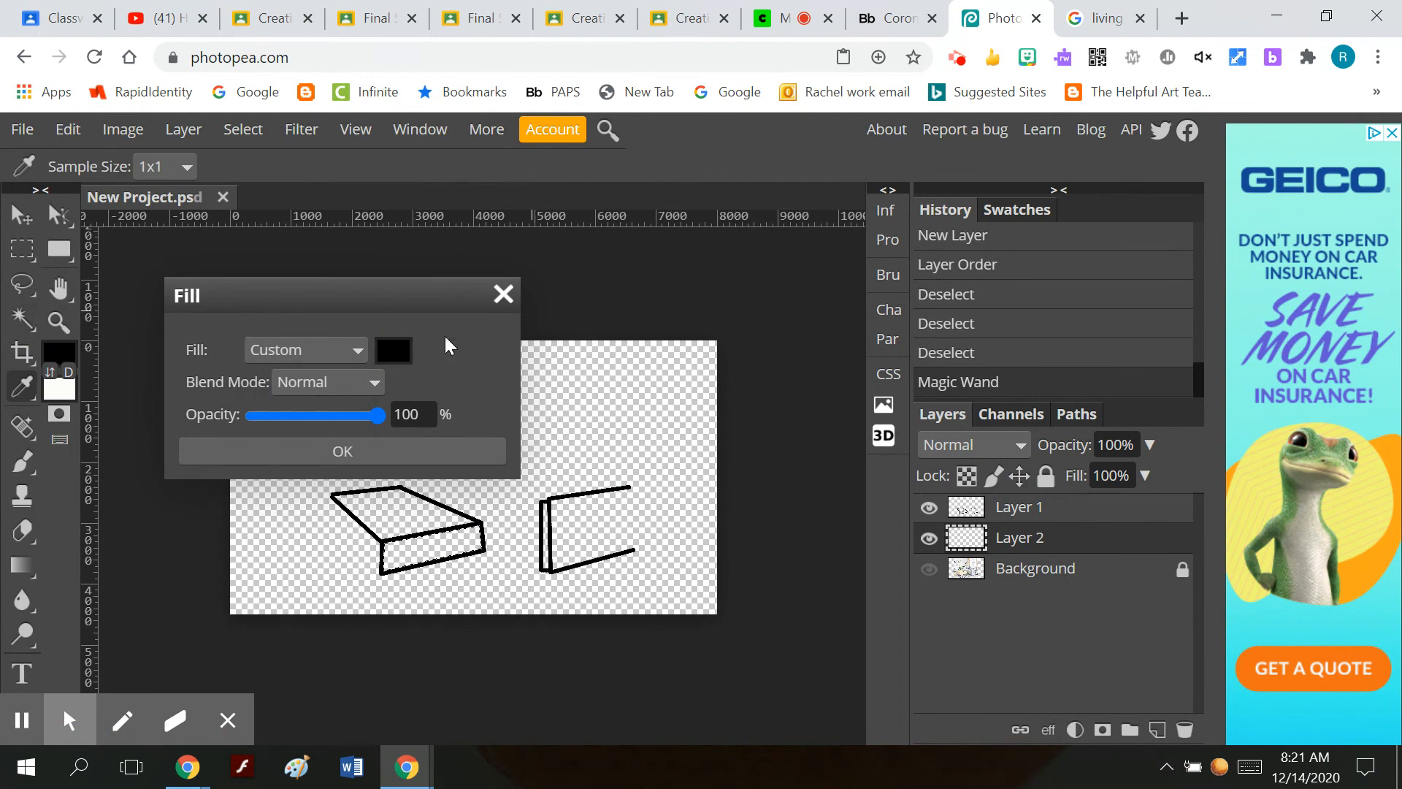
click(503, 295)
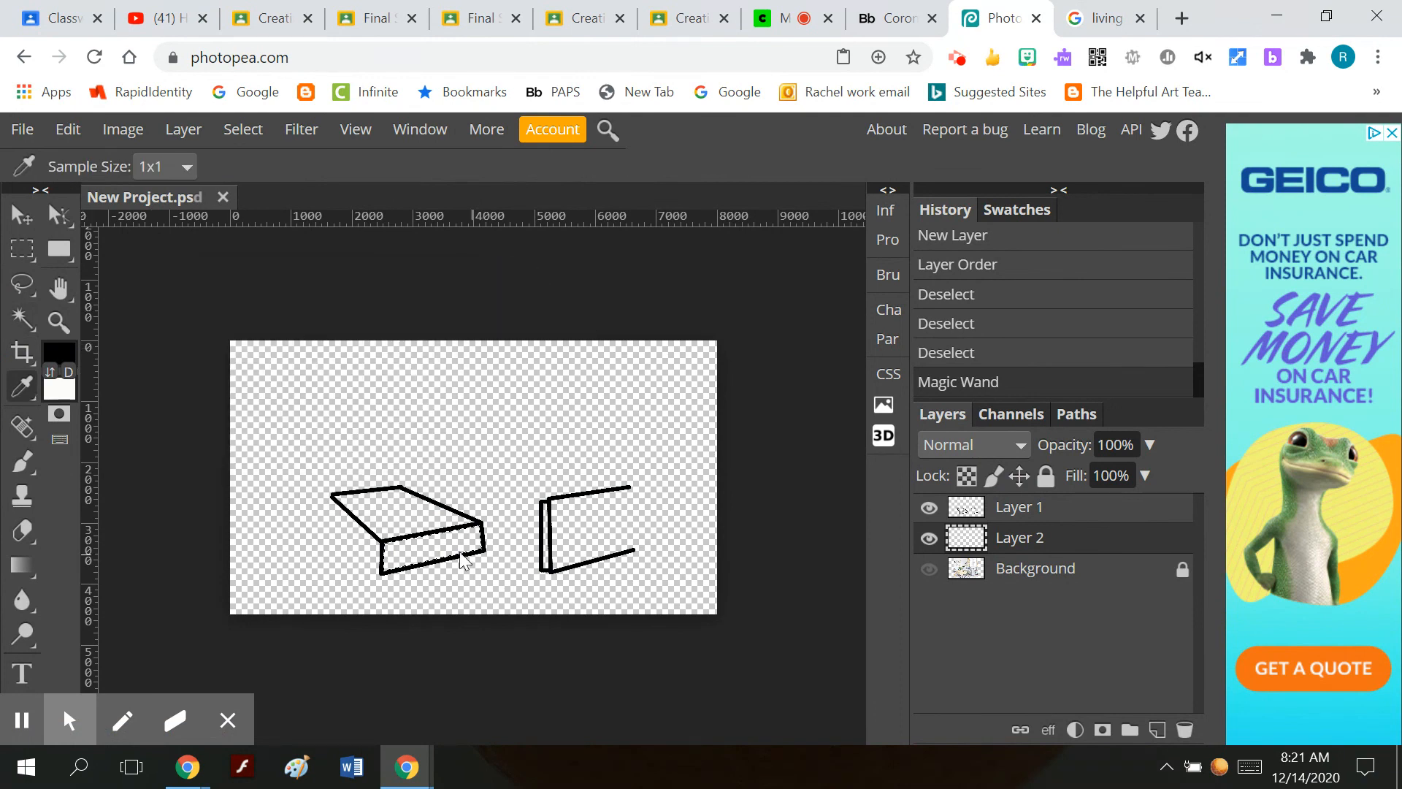
Toggle Layer 1 off and on to view the selection, and set the foreground colour to golden yellow cbb44c.
click(929, 507)
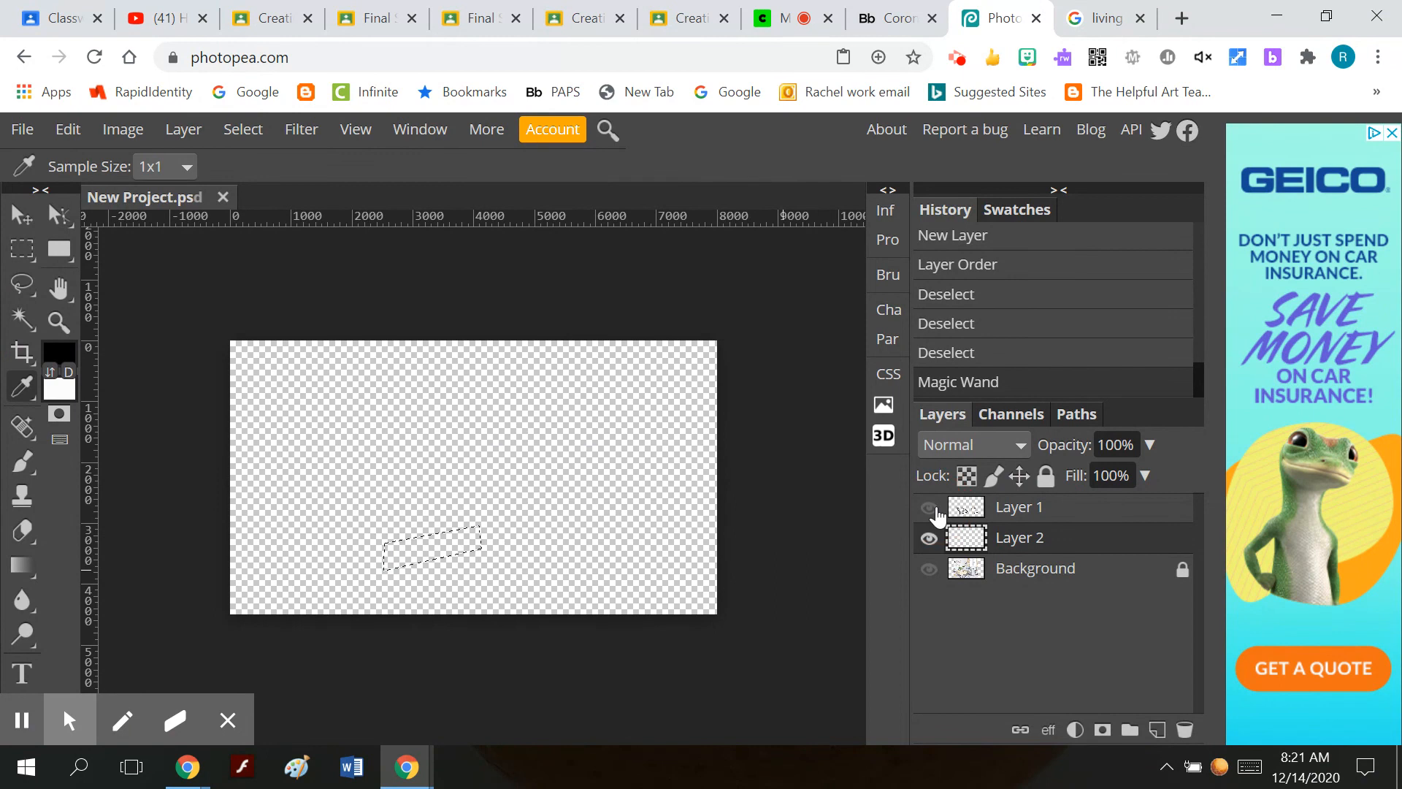
click(929, 508)
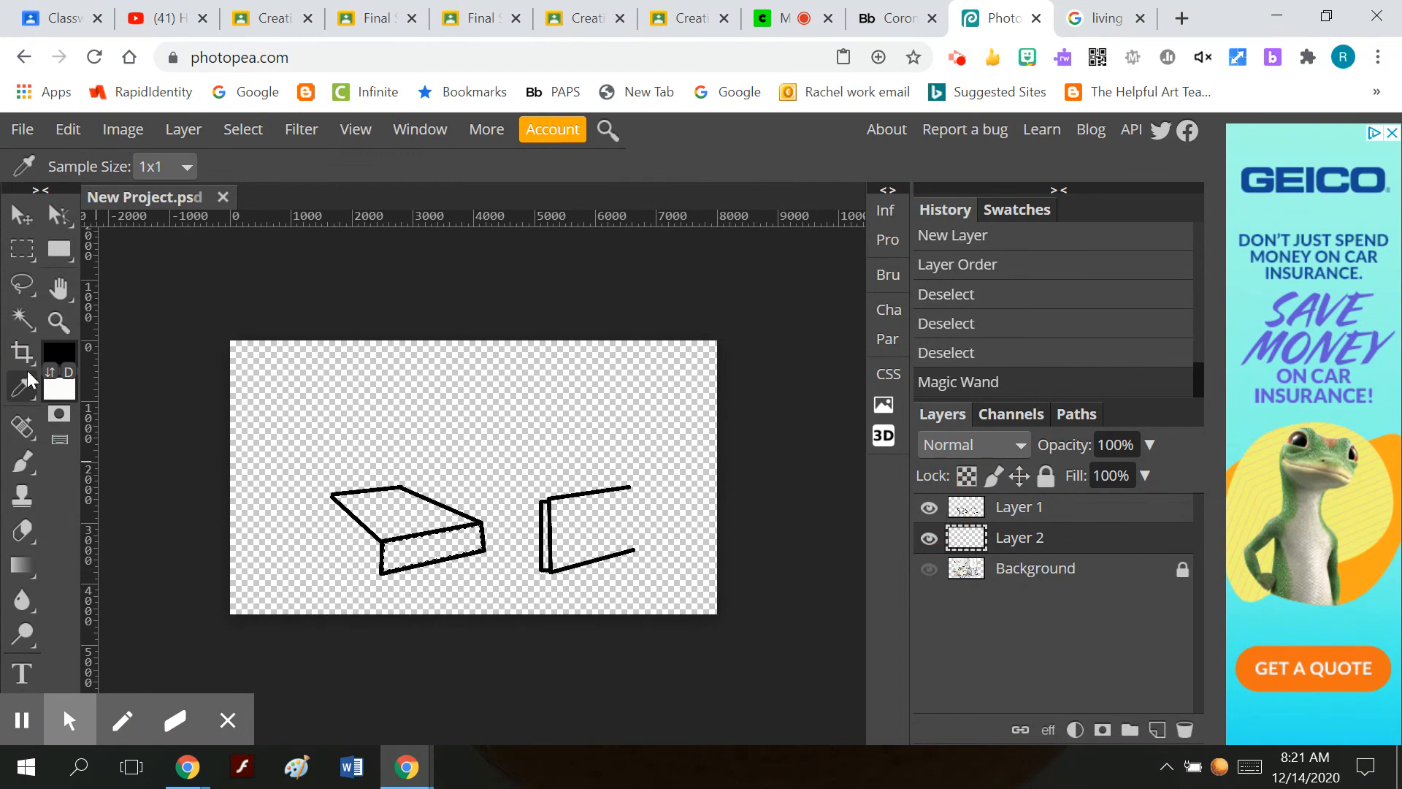
click(59, 361)
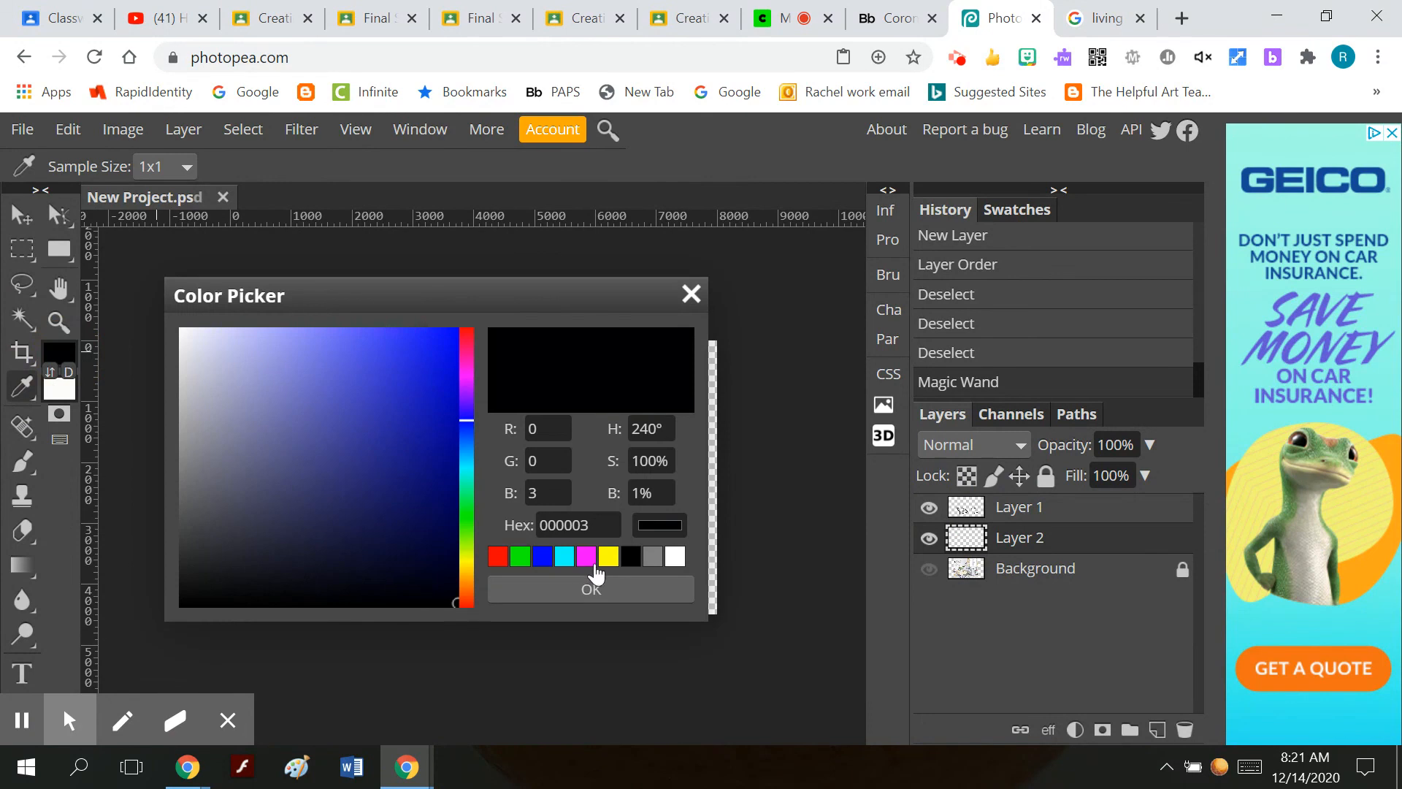
click(466, 568)
click(354, 387)
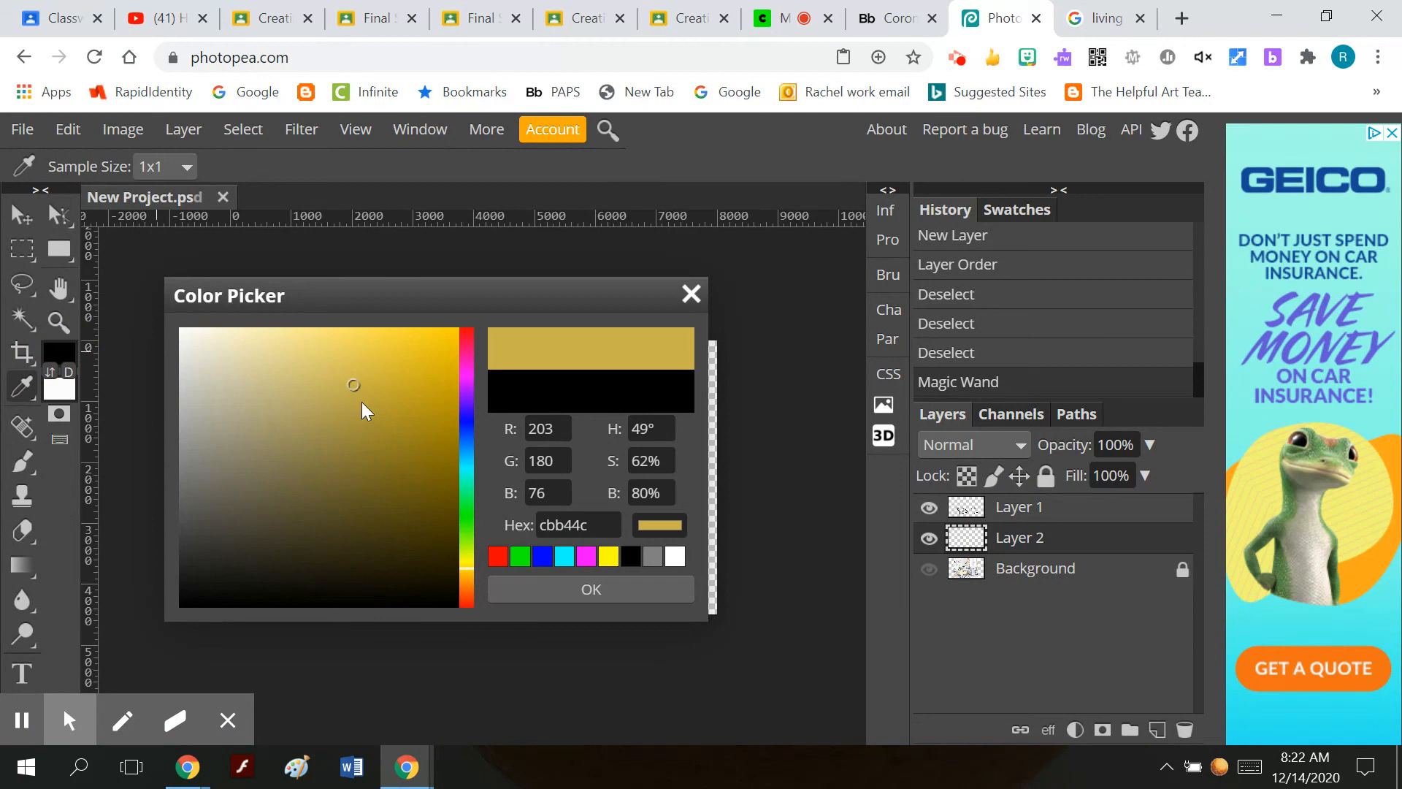
click(584, 587)
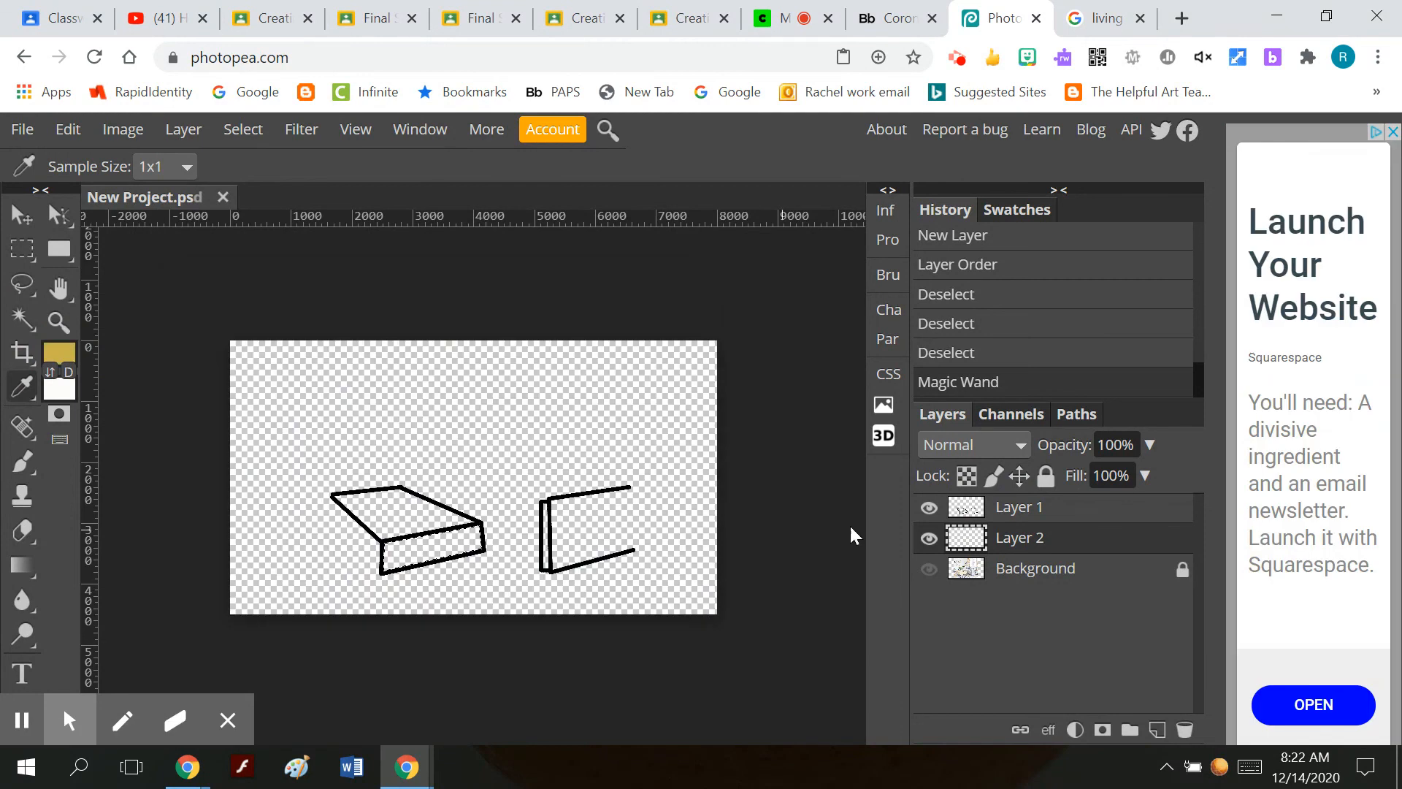
Fill the selected table front on Layer 2 with the foreground colour and toggle Layer 1 off and on to check the fill.
click(70, 129)
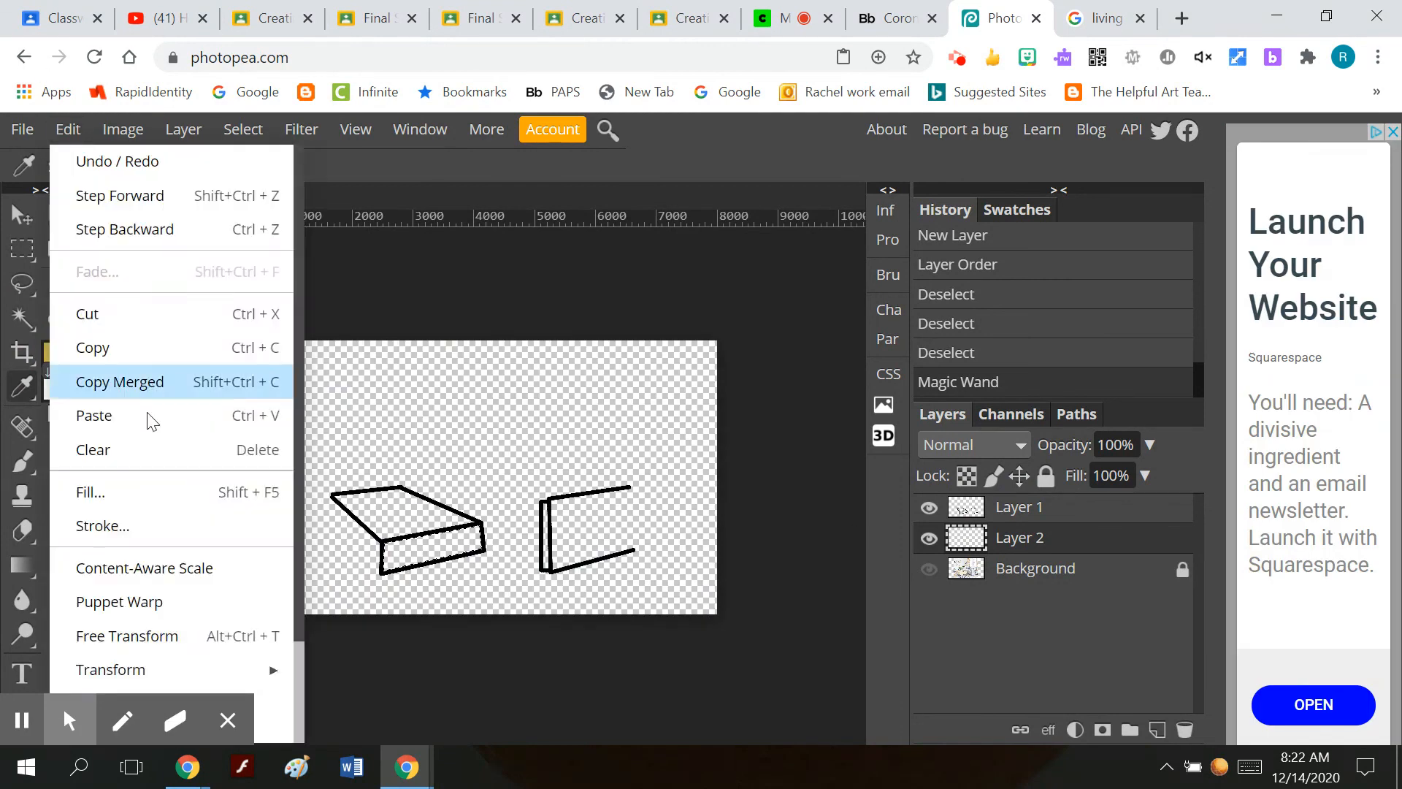
click(128, 497)
click(362, 352)
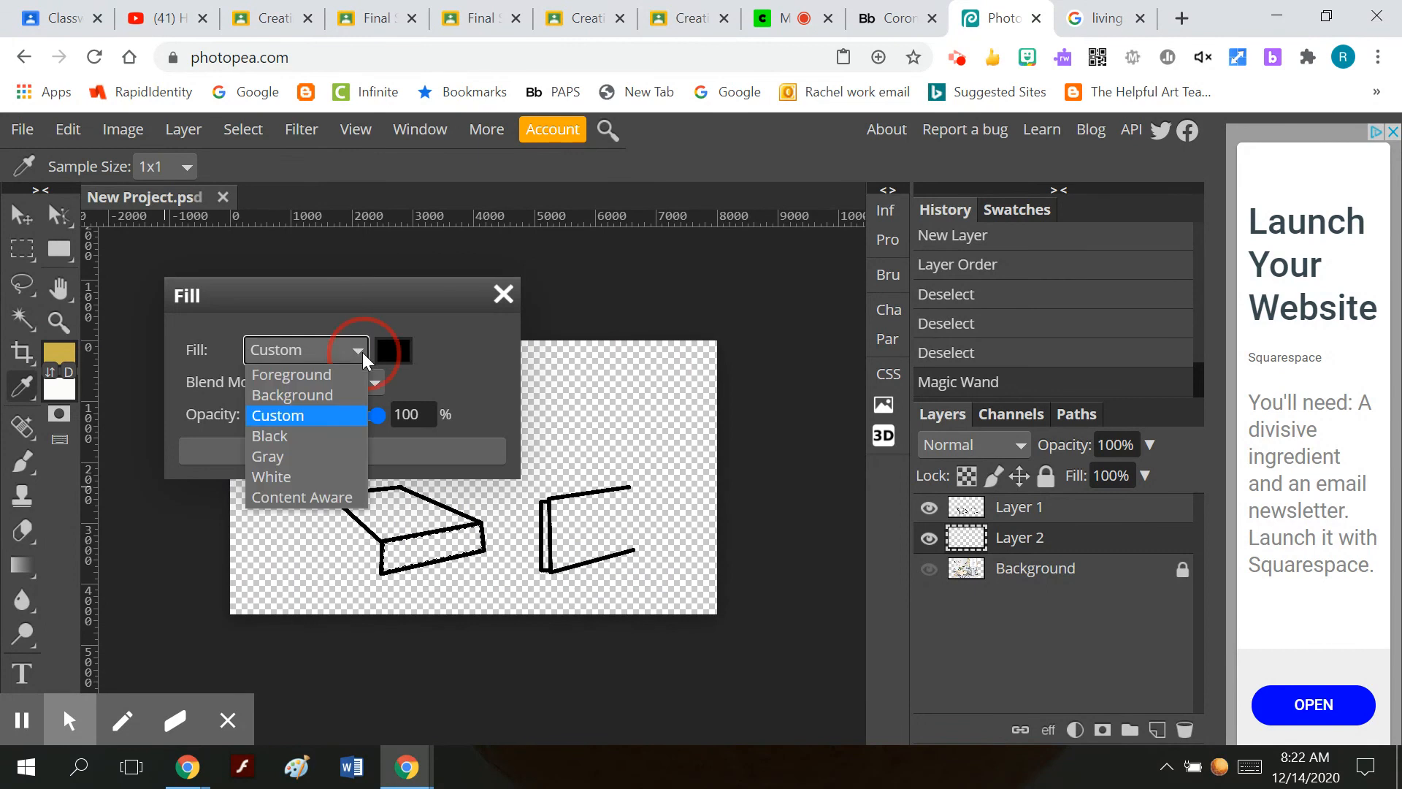
click(307, 394)
click(305, 447)
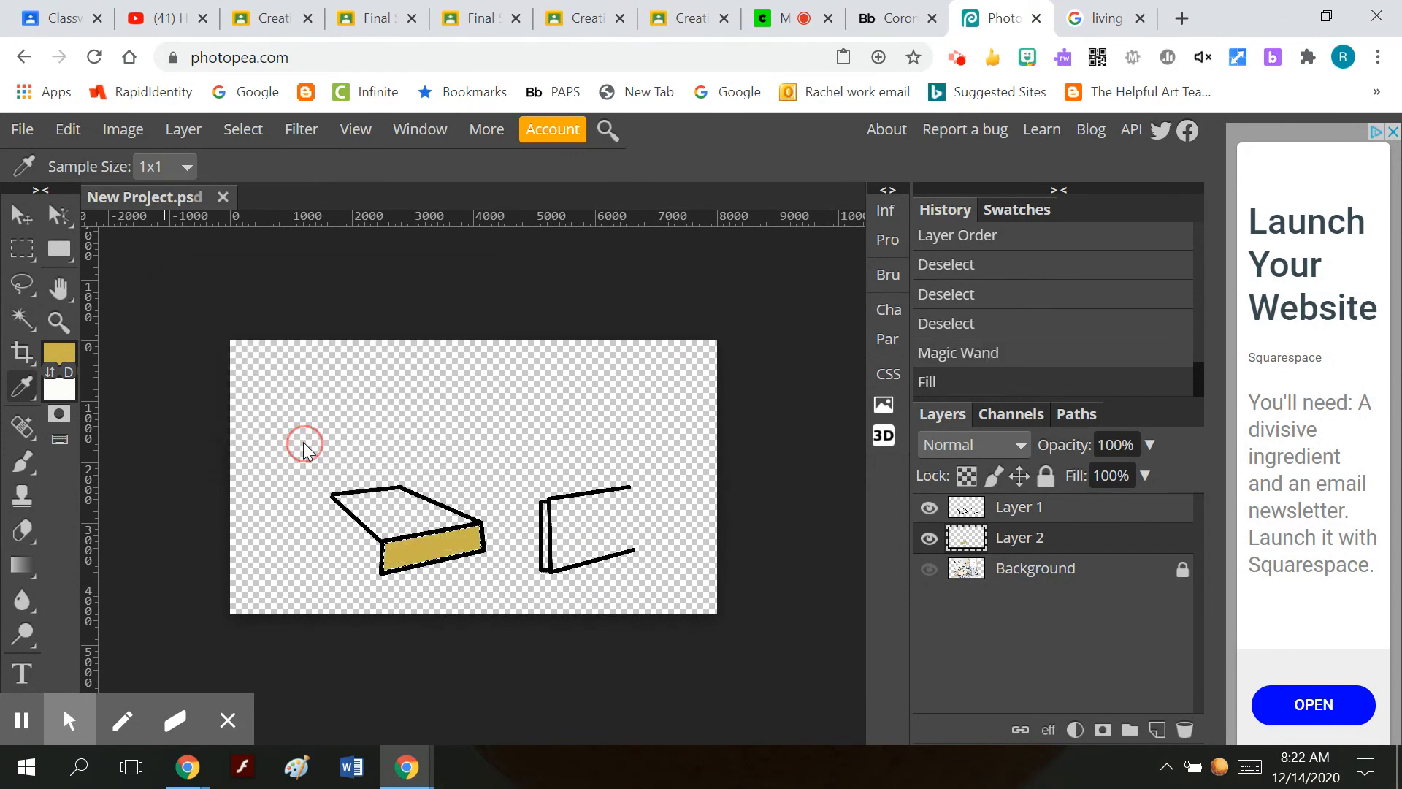
click(929, 506)
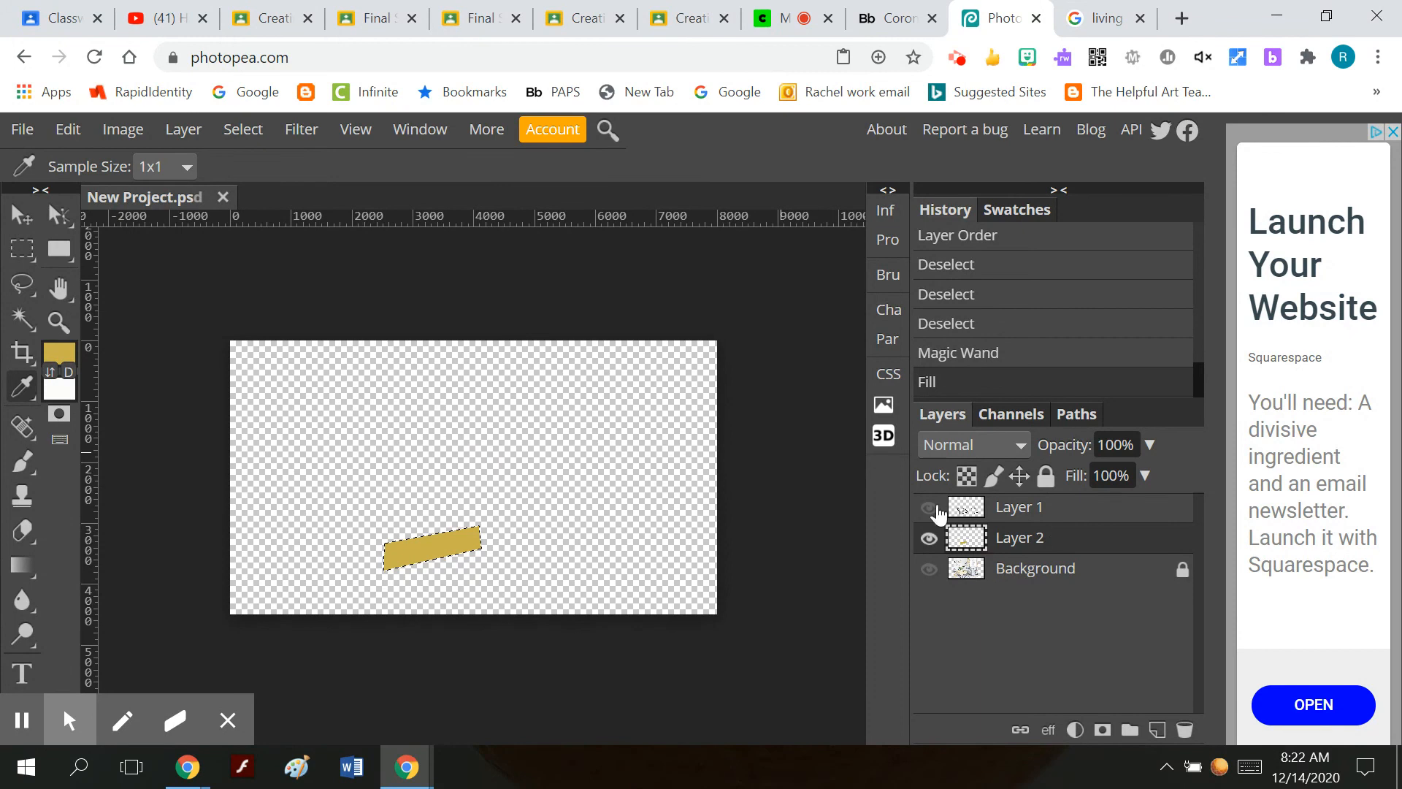
click(936, 510)
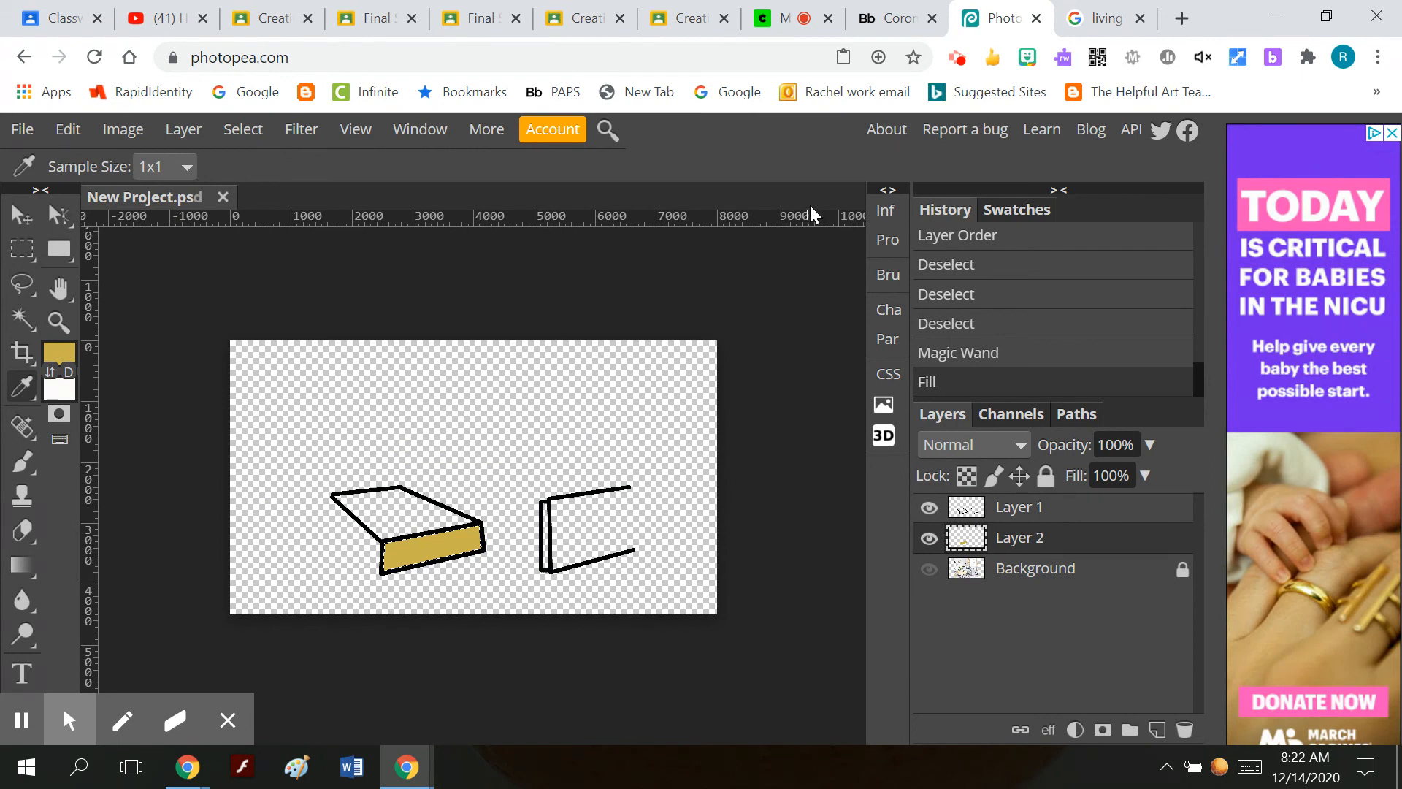
Switch to Google Drive from the image search page and search it for "turnaround".
click(1106, 33)
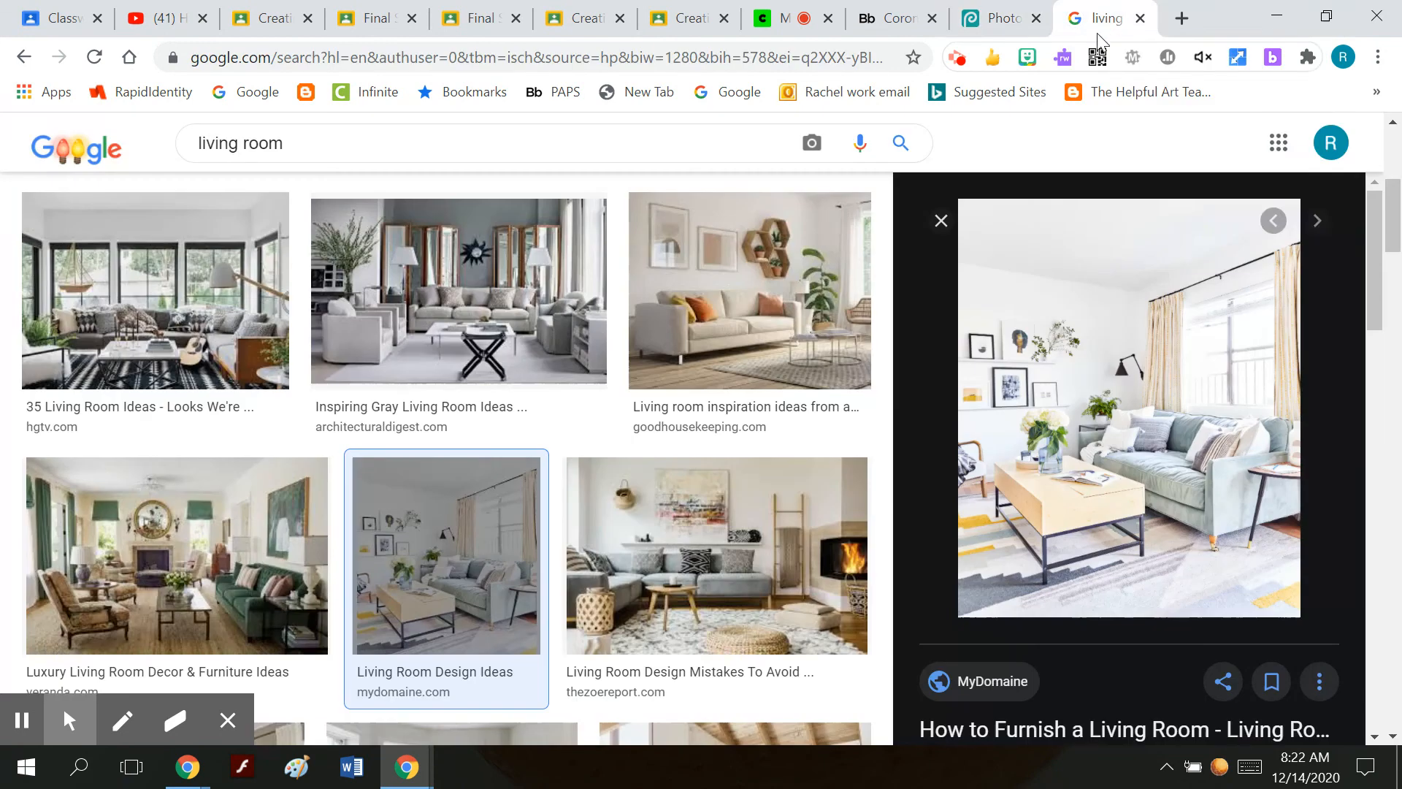
click(1278, 142)
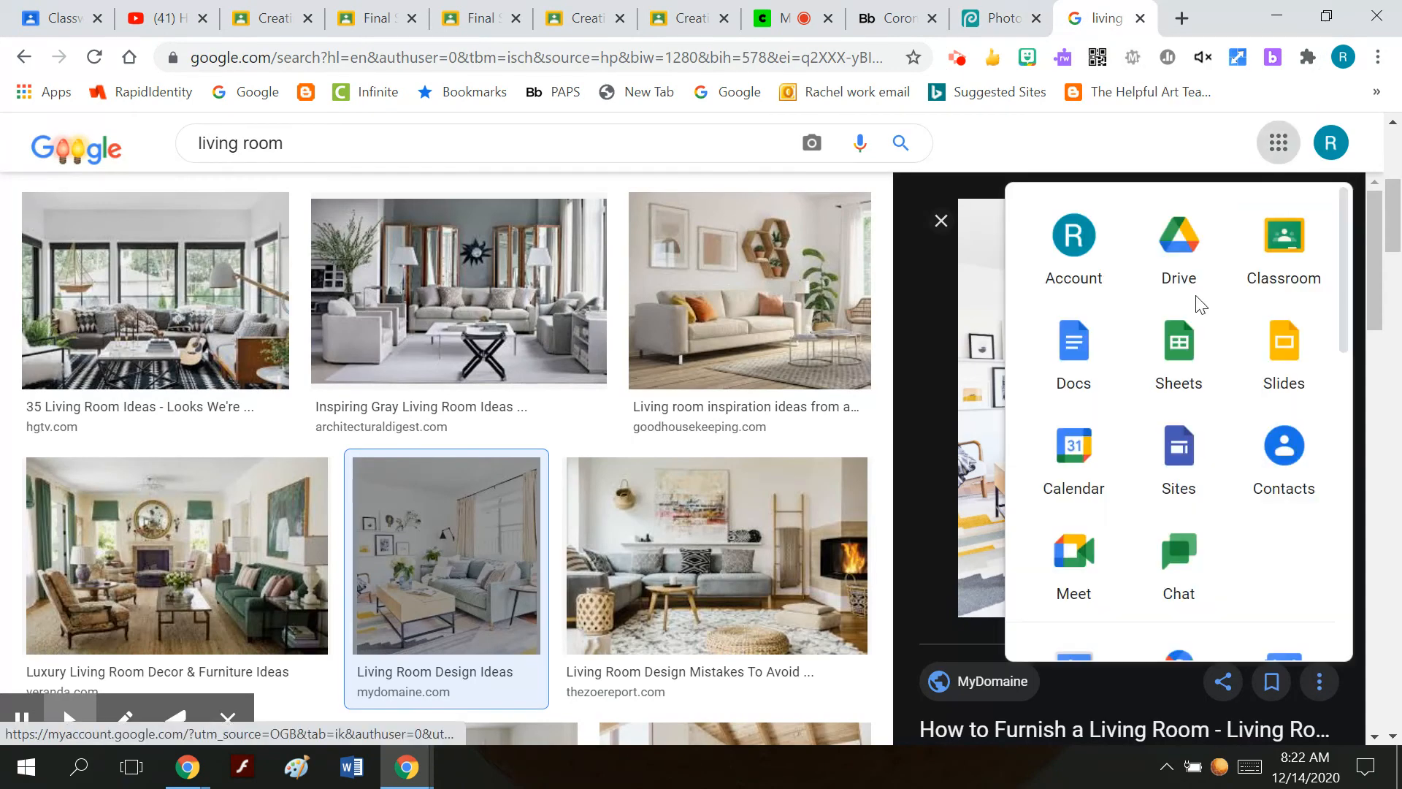
click(1185, 275)
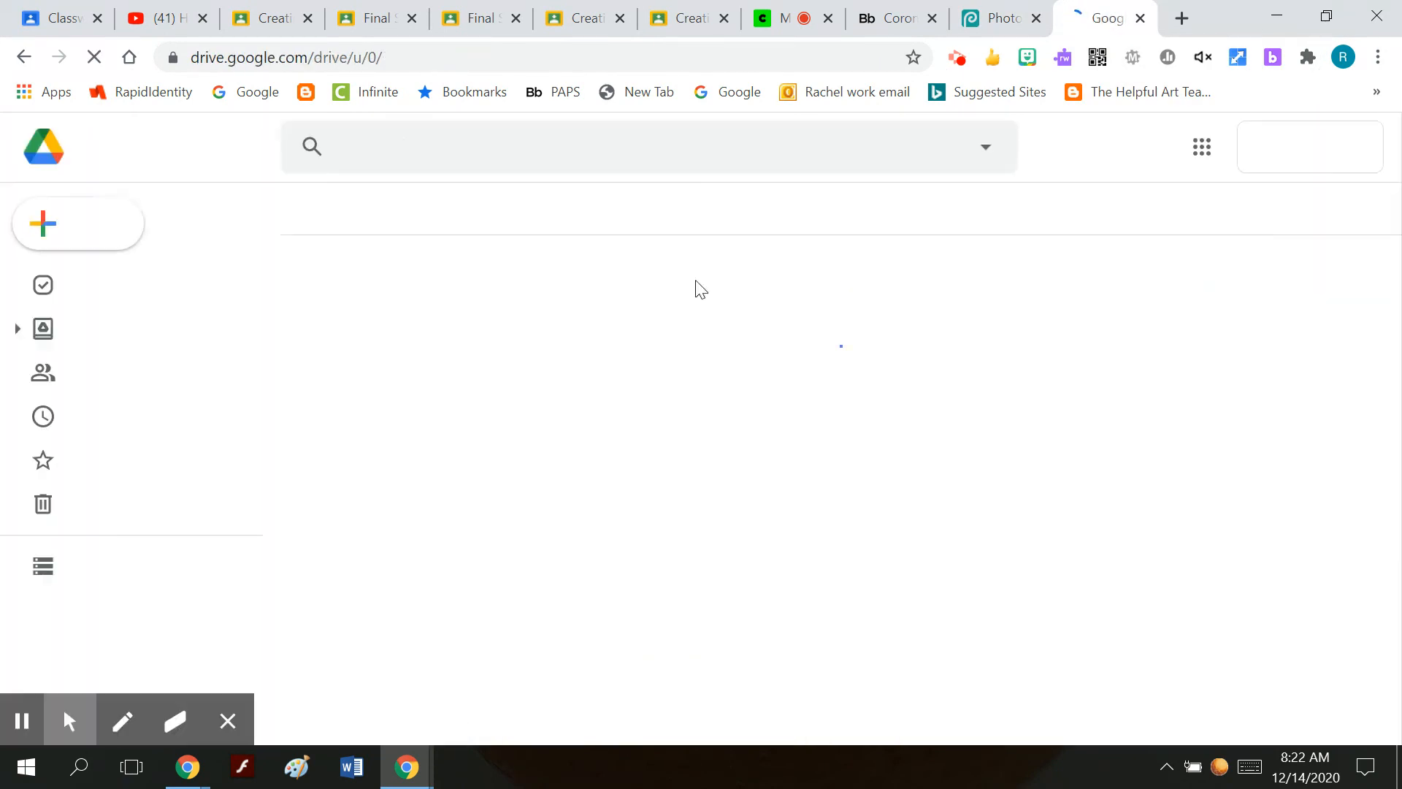
click(483, 142)
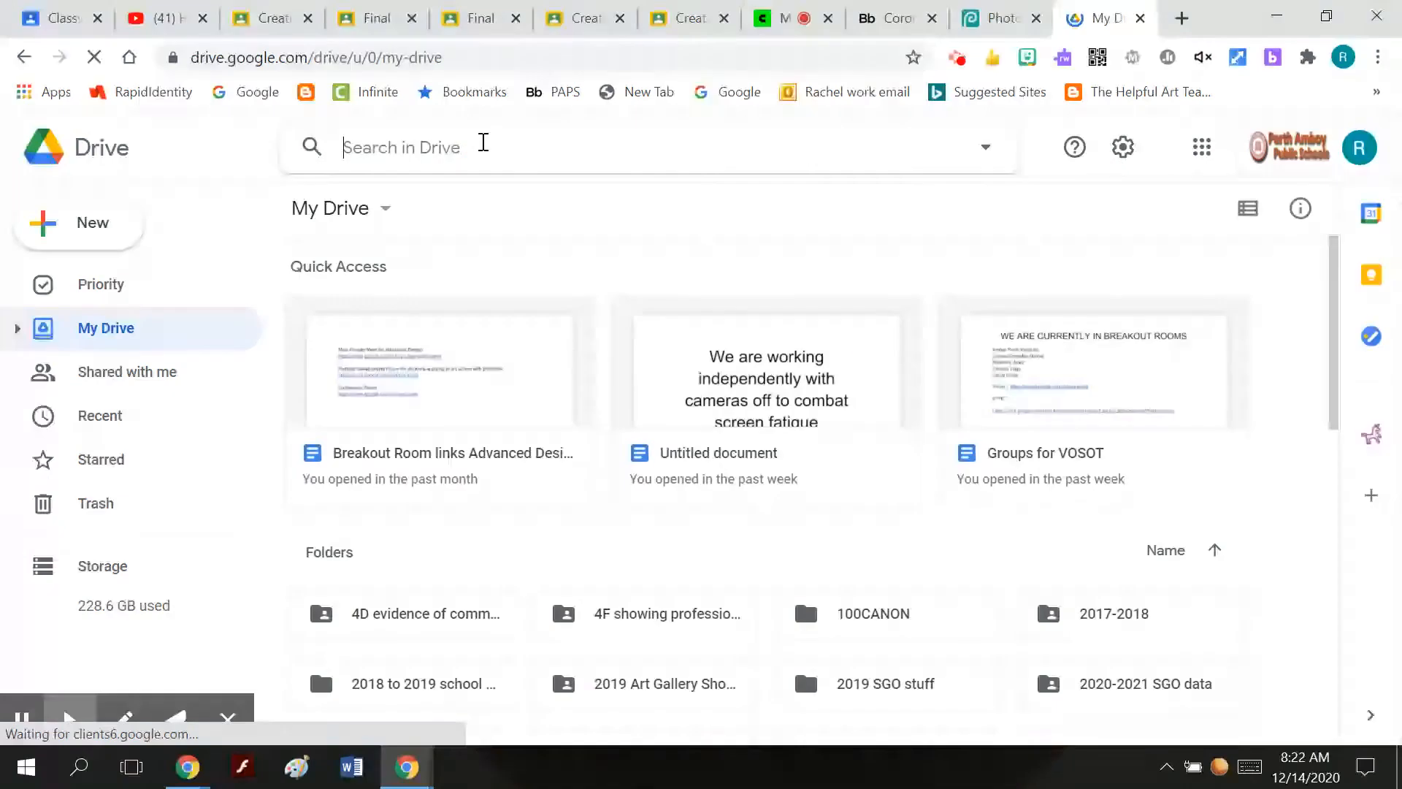
text(turnaround)
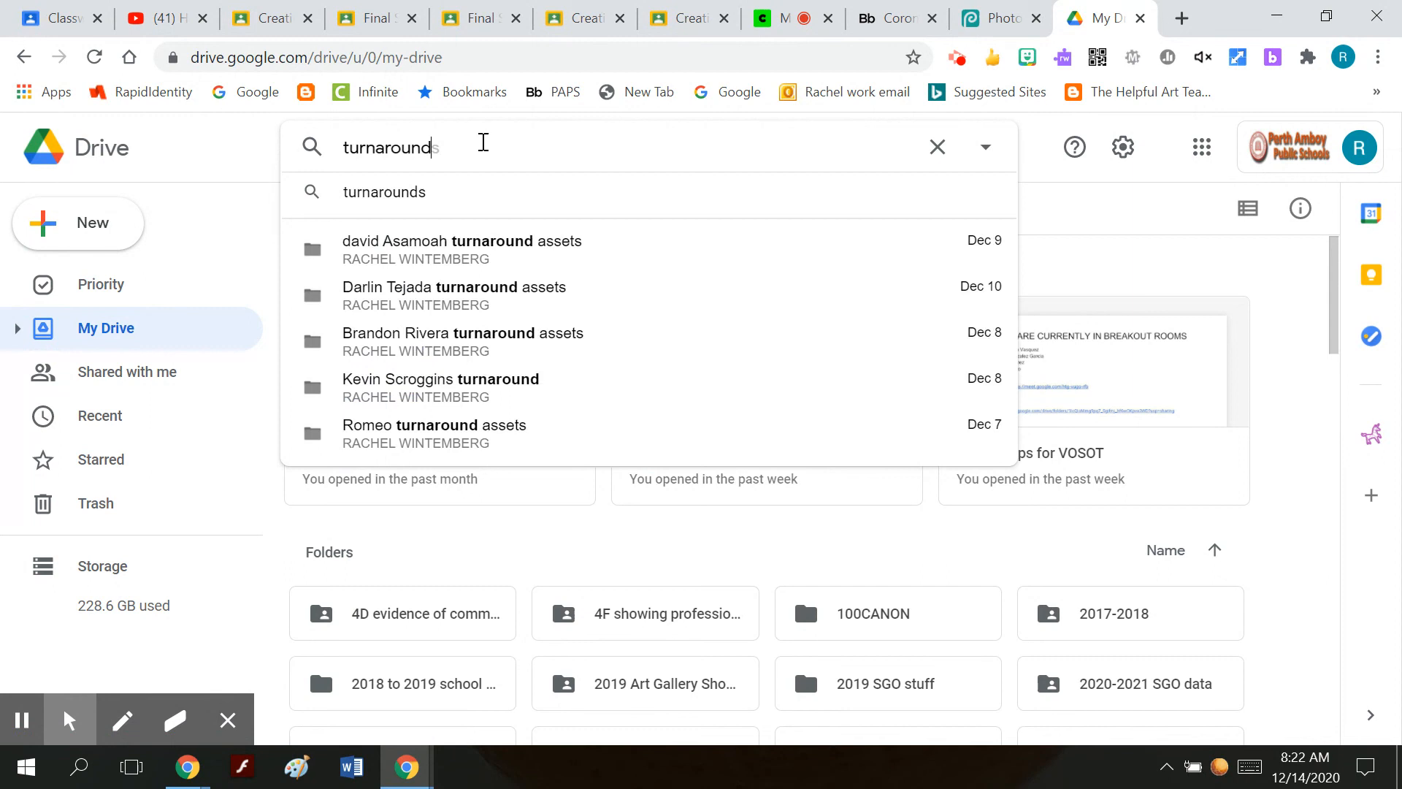
key(Return)
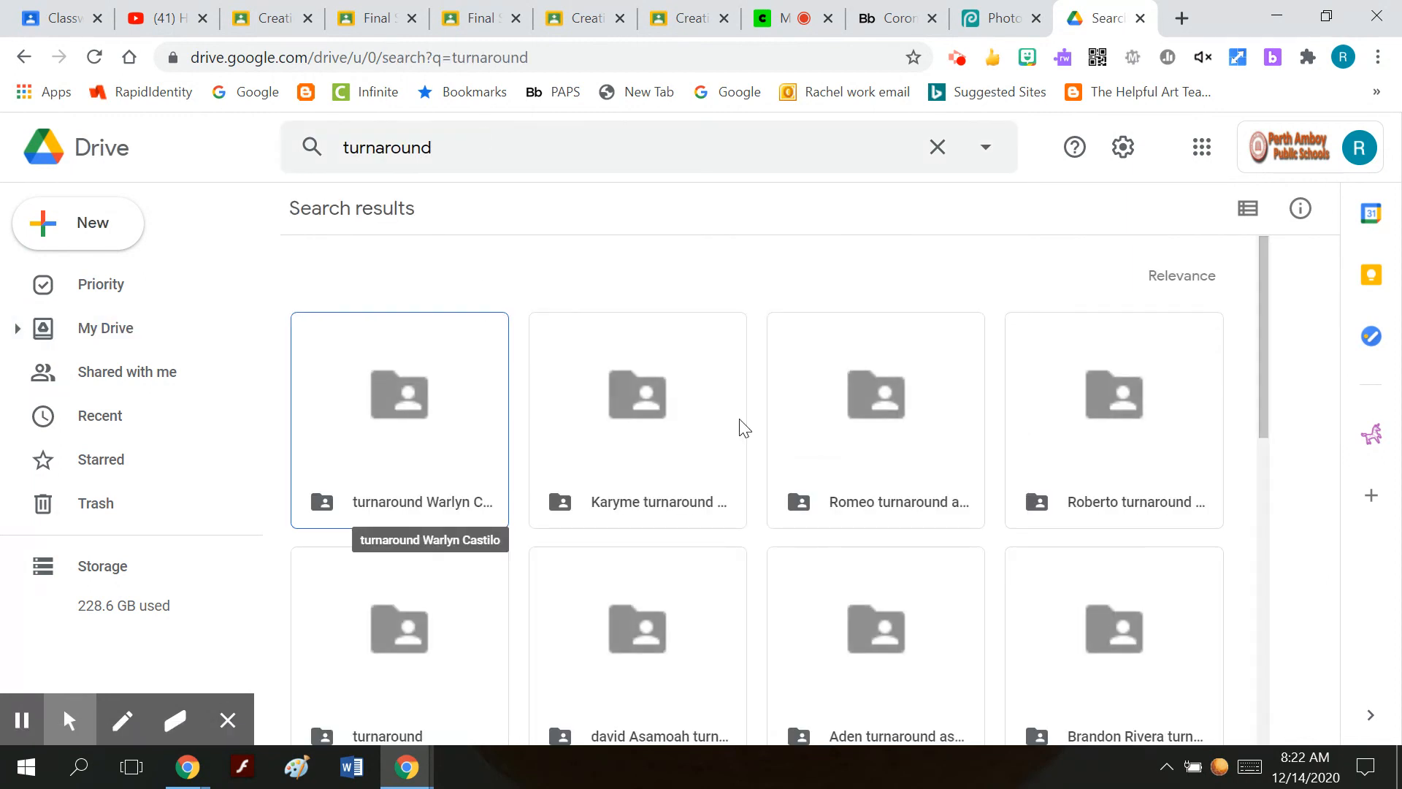
Find the video "turnaround walk in closet-.mp4" among the search results and play it as an example background.
scroll(743, 427, down, 10)
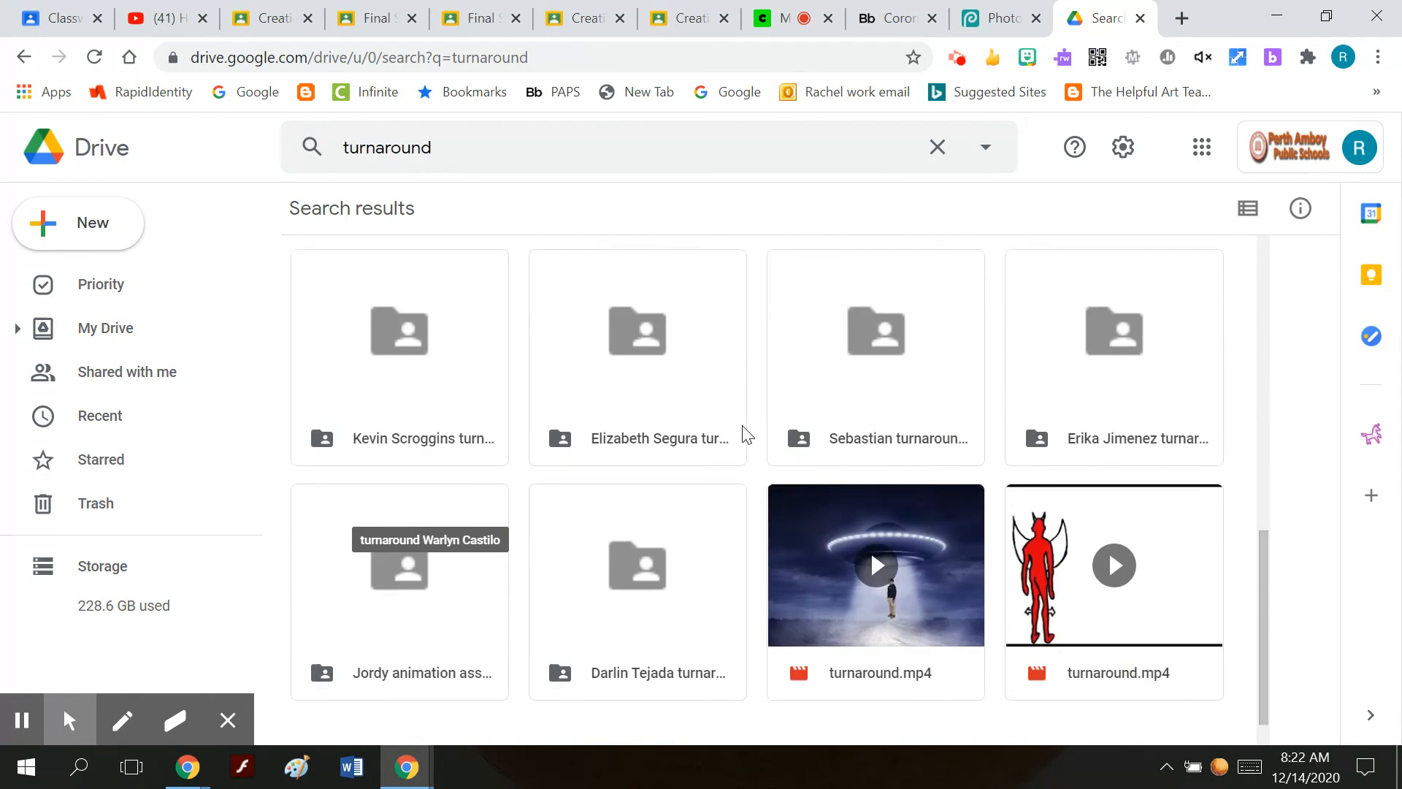
scroll(749, 438, down, 5)
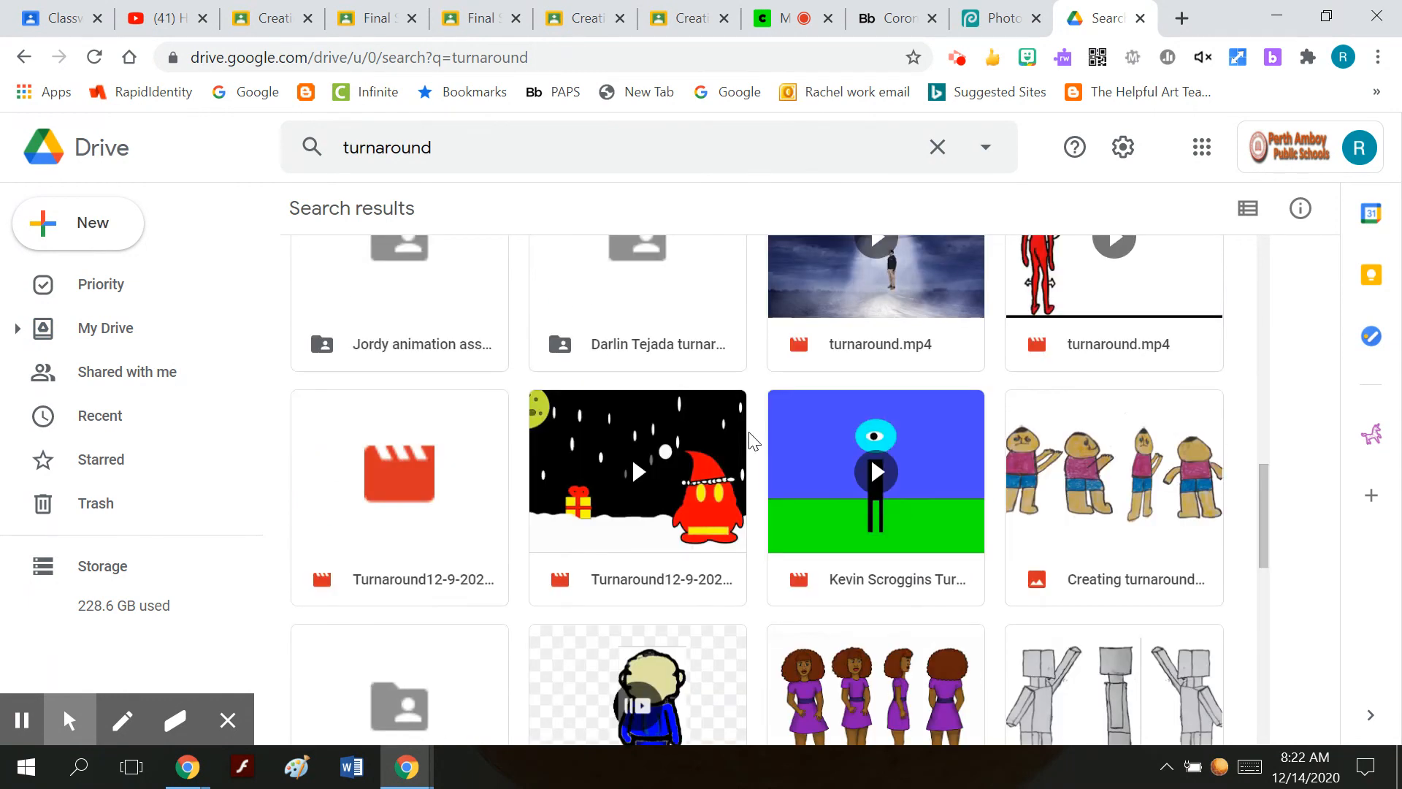
scroll(753, 440, down, 10)
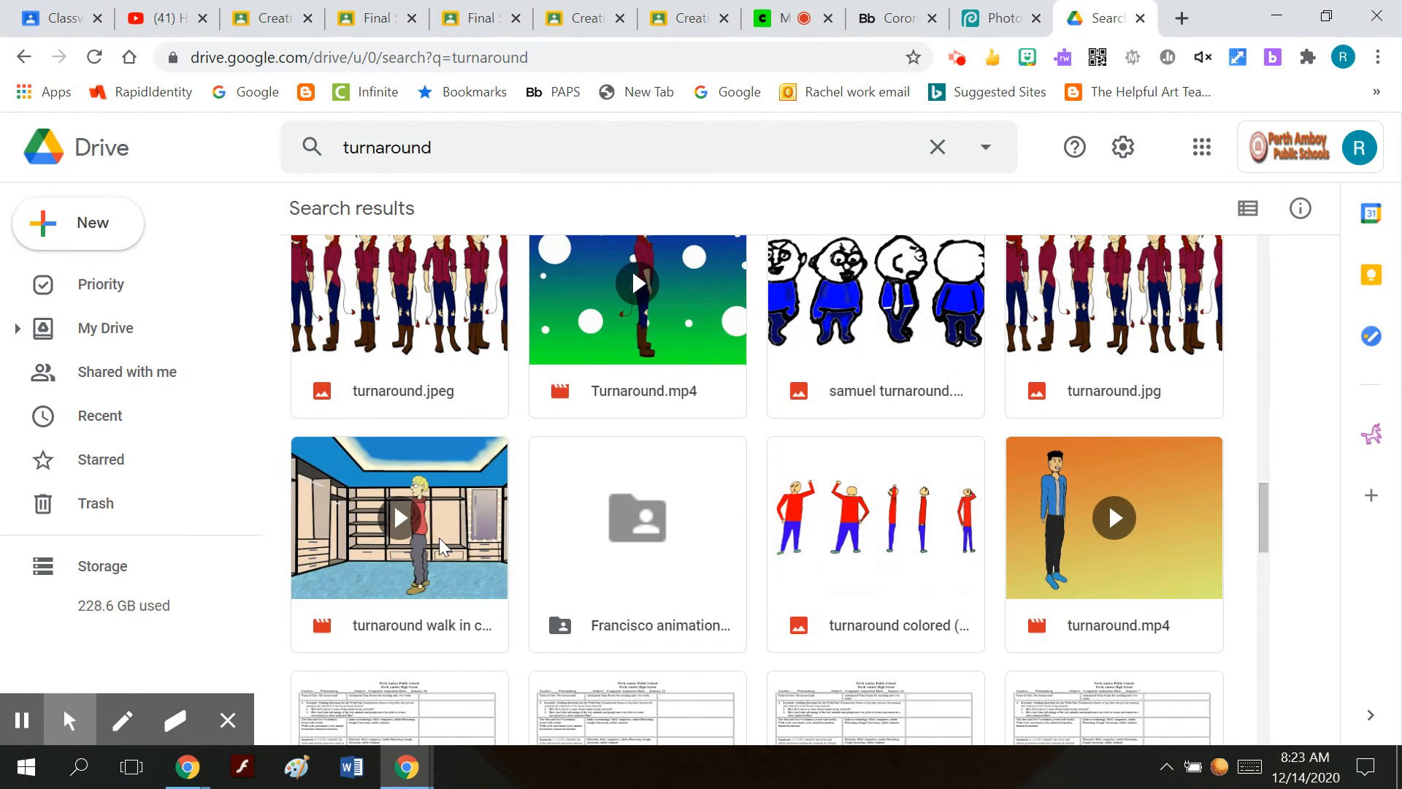
double_click(441, 546)
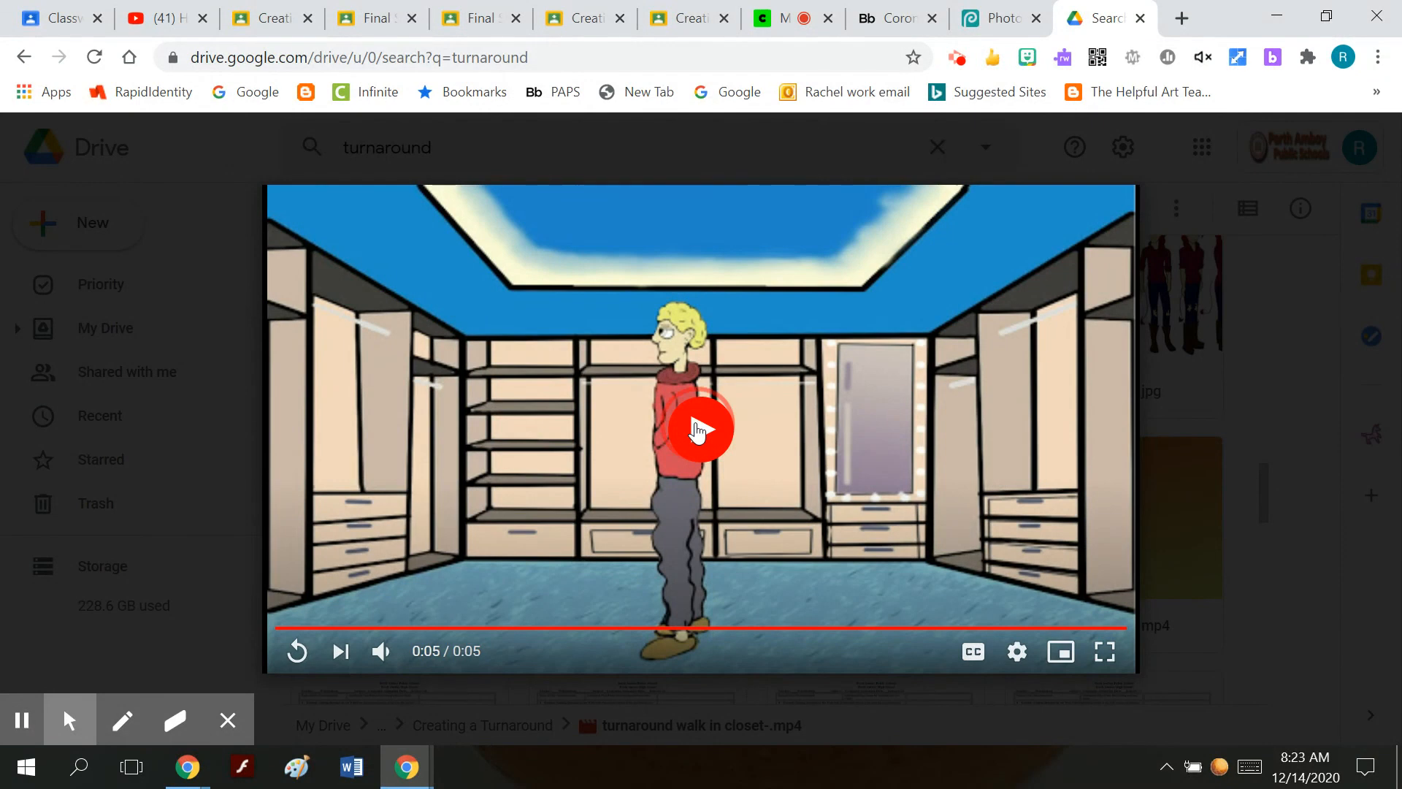
click(698, 431)
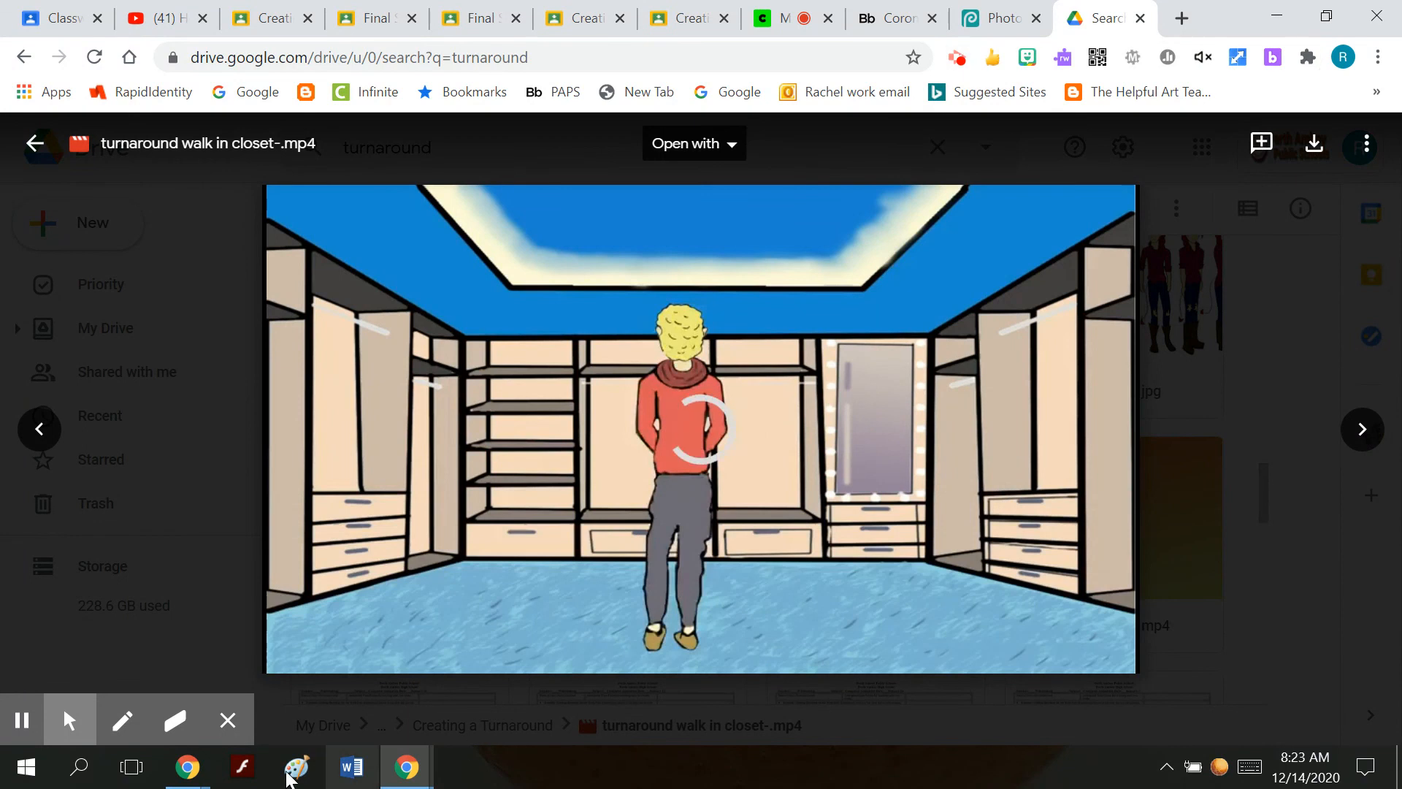
click(191, 767)
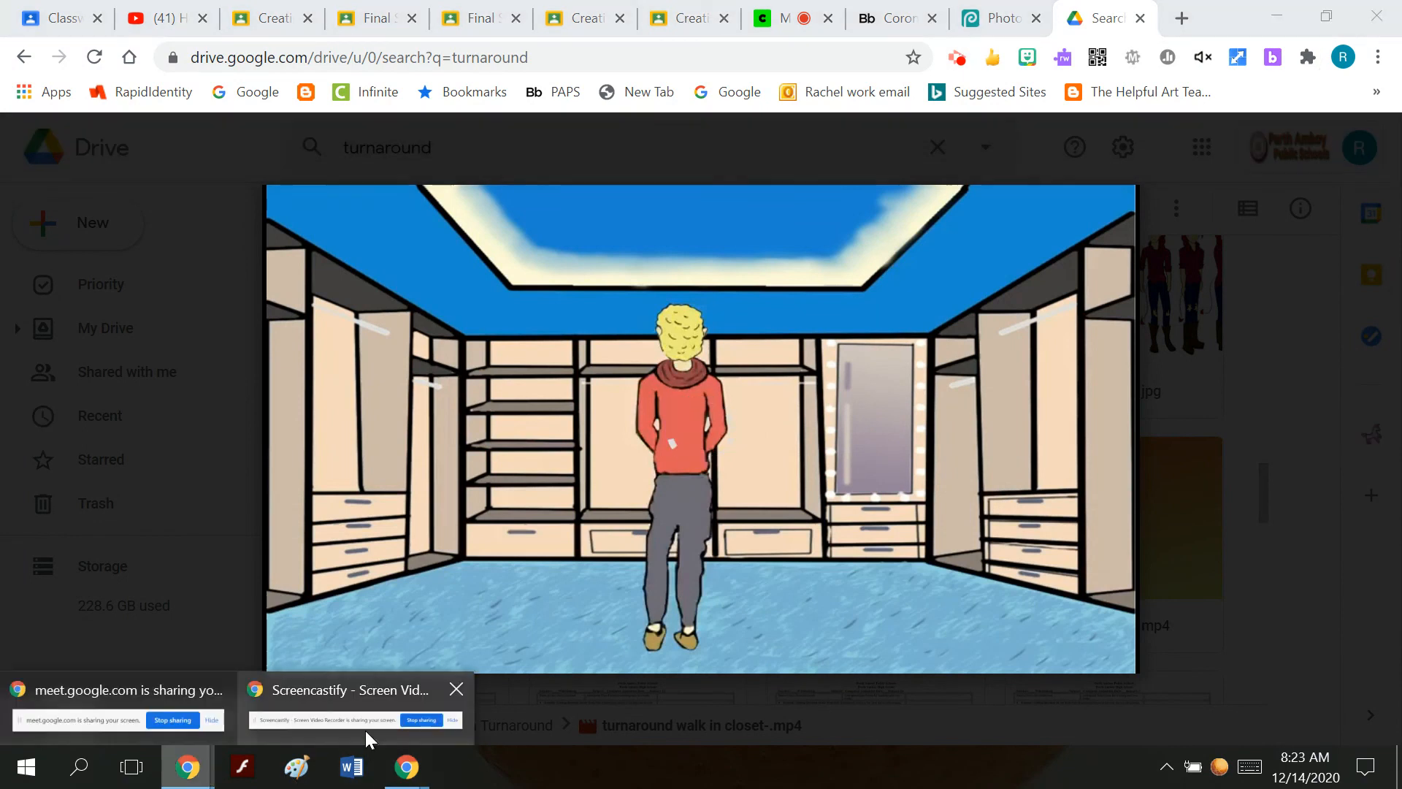